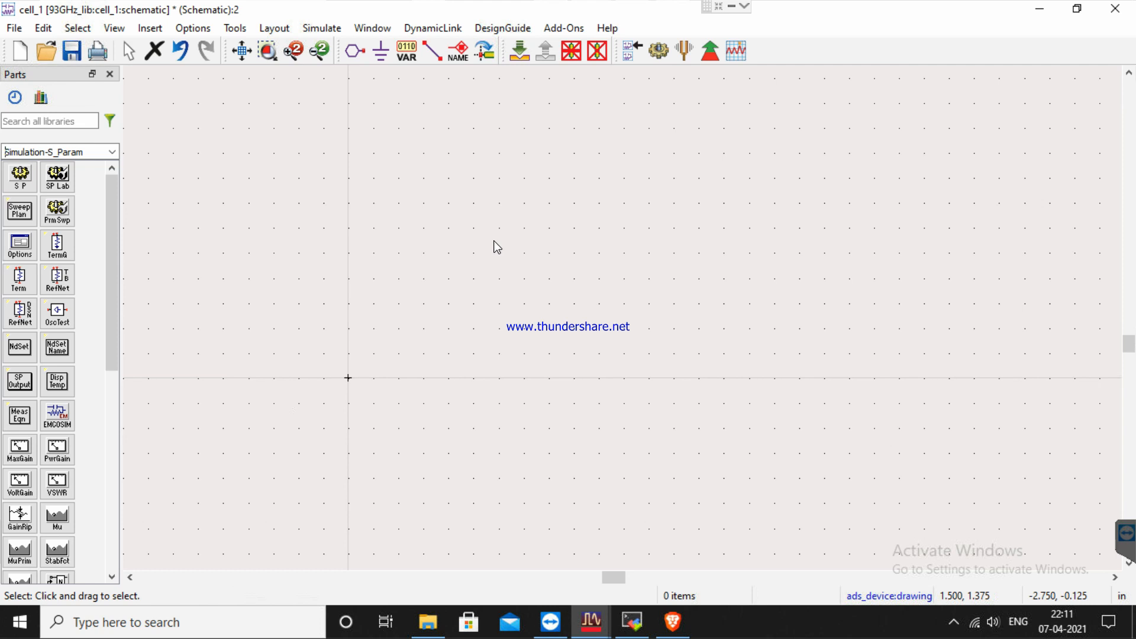
Switch to the PowerPoint slide to review the BJT amplifier example's S-parameters, and return to the schematic.
{"action": "left_click", "coordinate": [732, 6]}
{"action": "left_click", "coordinate": [79, 277]}
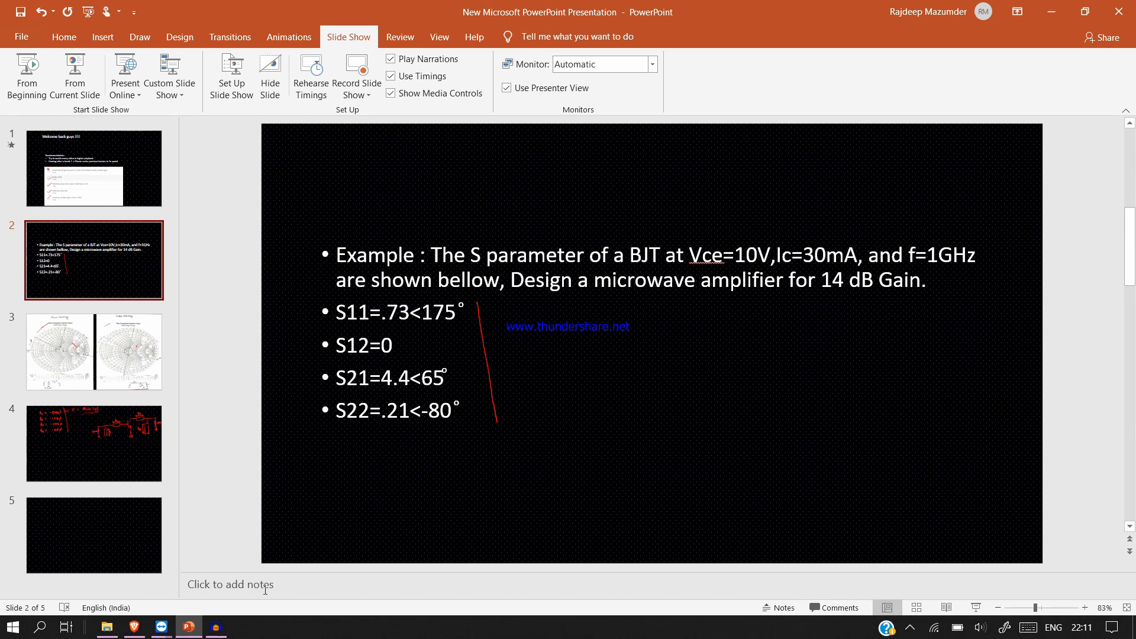
{"action": "left_click", "coordinate": [243, 560]}
Search the parts libraries for snp.
{"action": "left_click", "coordinate": [36, 120]}
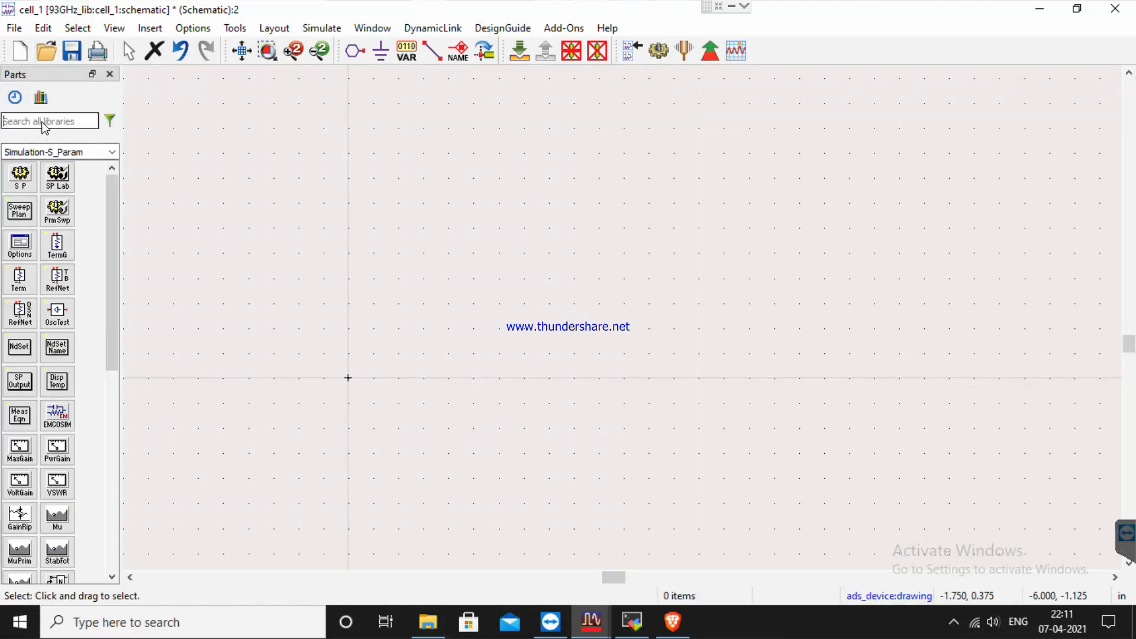
{"action": "type", "text": "snp"}
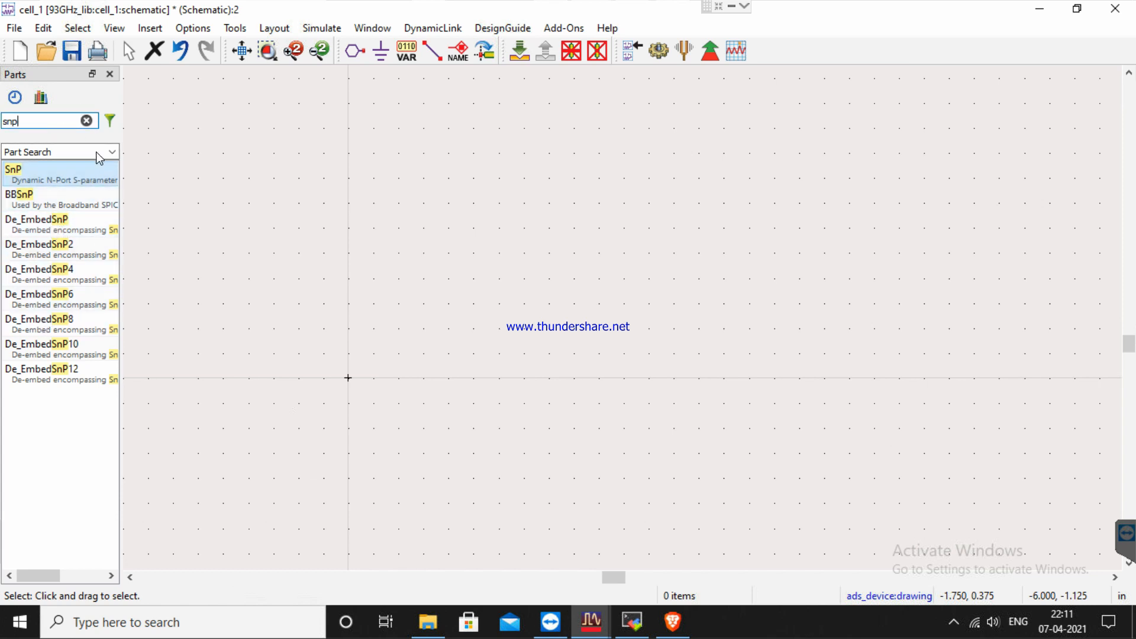
Hide the Parts panel and restore it beside the schematic.
{"action": "left_click", "coordinate": [110, 74]}
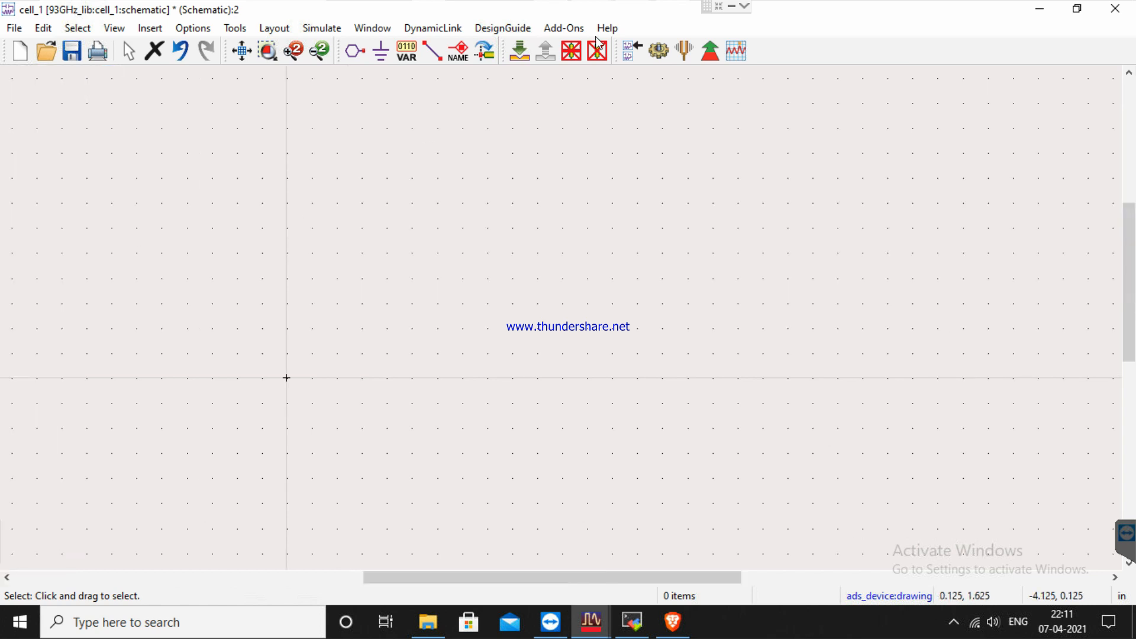
{"action": "right_click", "coordinate": [788, 52]}
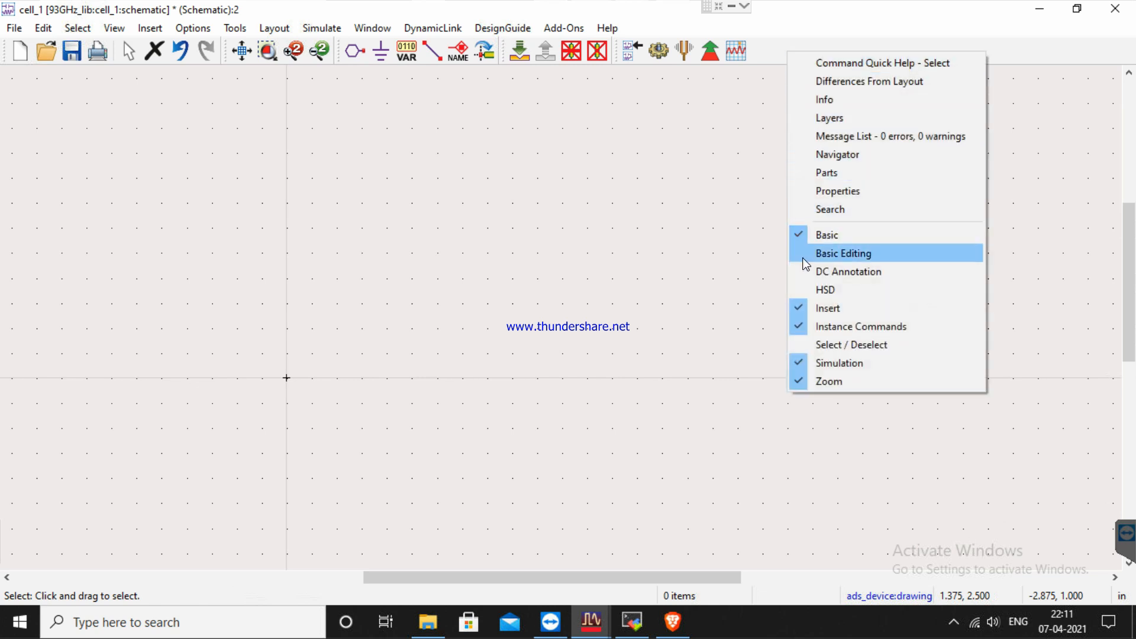
{"action": "left_click", "coordinate": [803, 173]}
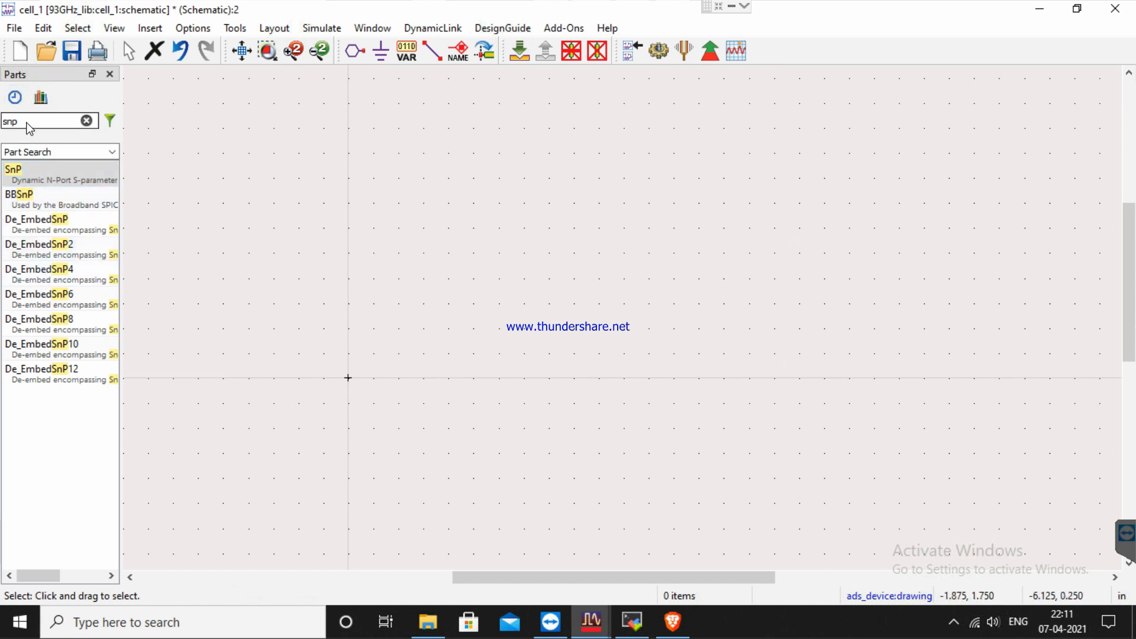
Place one SnP dynamic N-port S-parameter component in the upper middle of the schematic.
{"action": "left_click", "coordinate": [31, 170]}
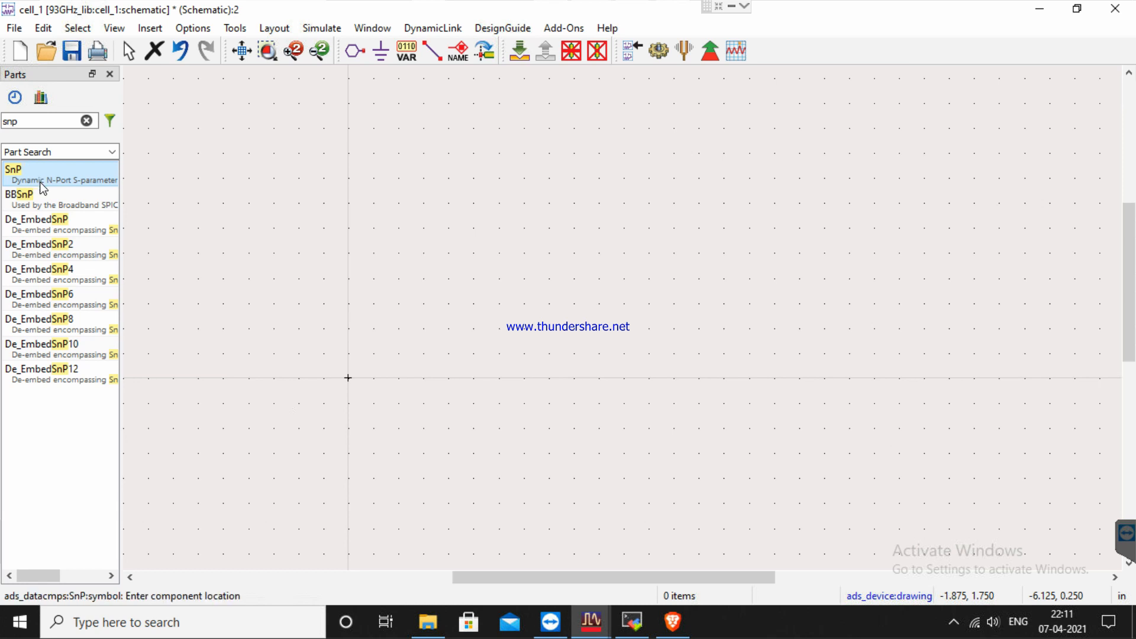
{"action": "left_click", "coordinate": [605, 243]}
{"action": "key", "text": "Escape"}
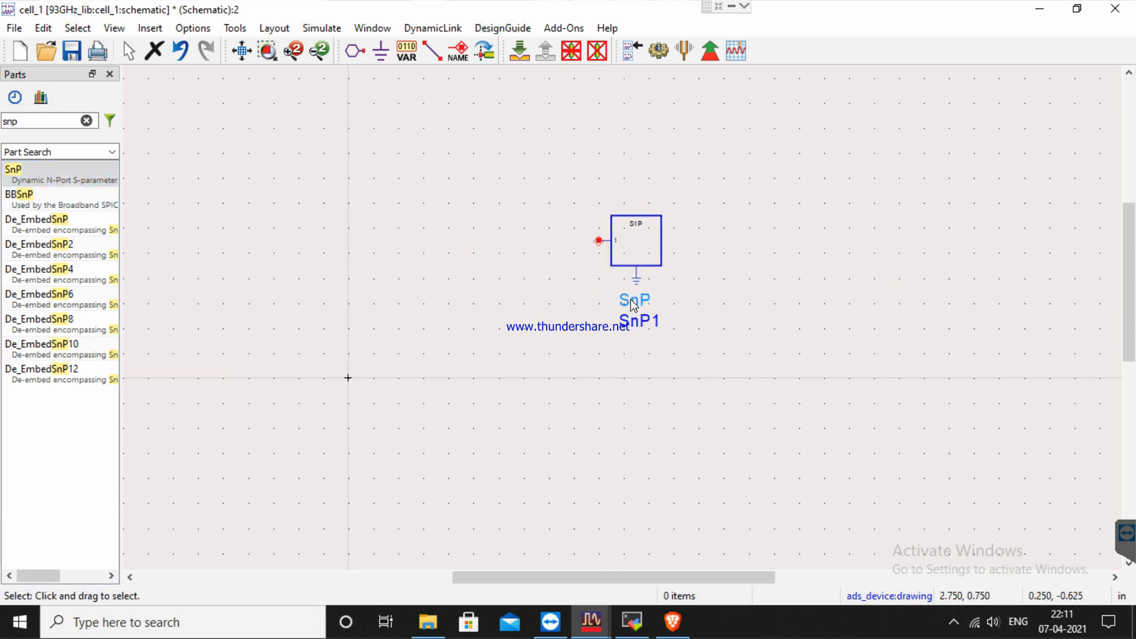
Assign the fetLect4 text file from the desktop project folder as the SnP component's network parameter file.
{"action": "double_click", "coordinate": [628, 242]}
{"action": "left_click", "coordinate": [79, 185]}
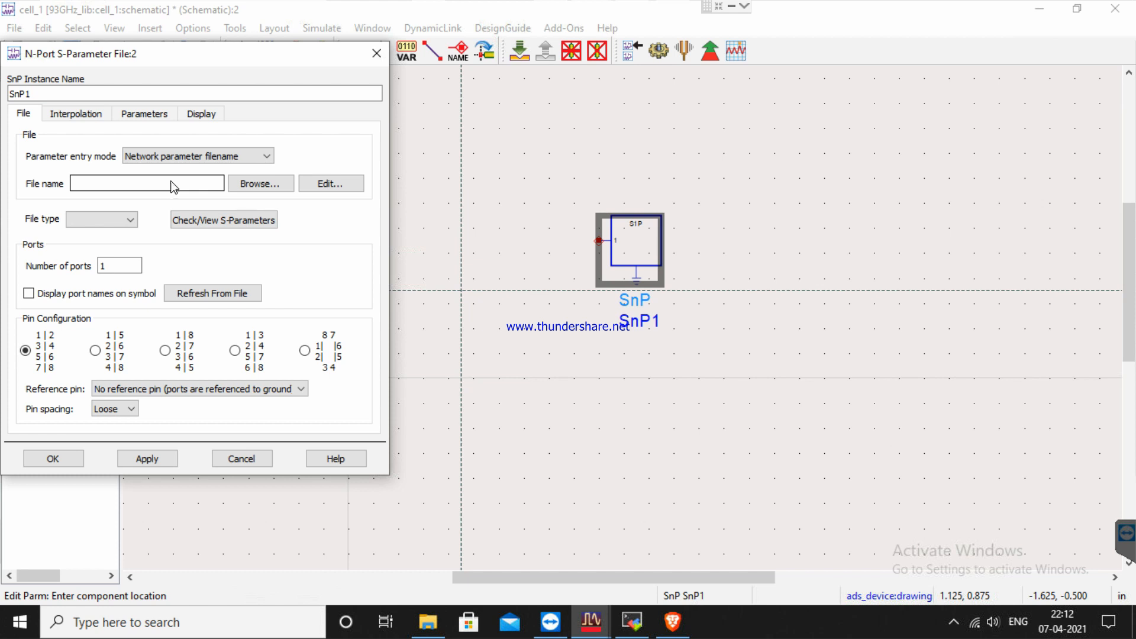
{"action": "left_click", "coordinate": [180, 218]}
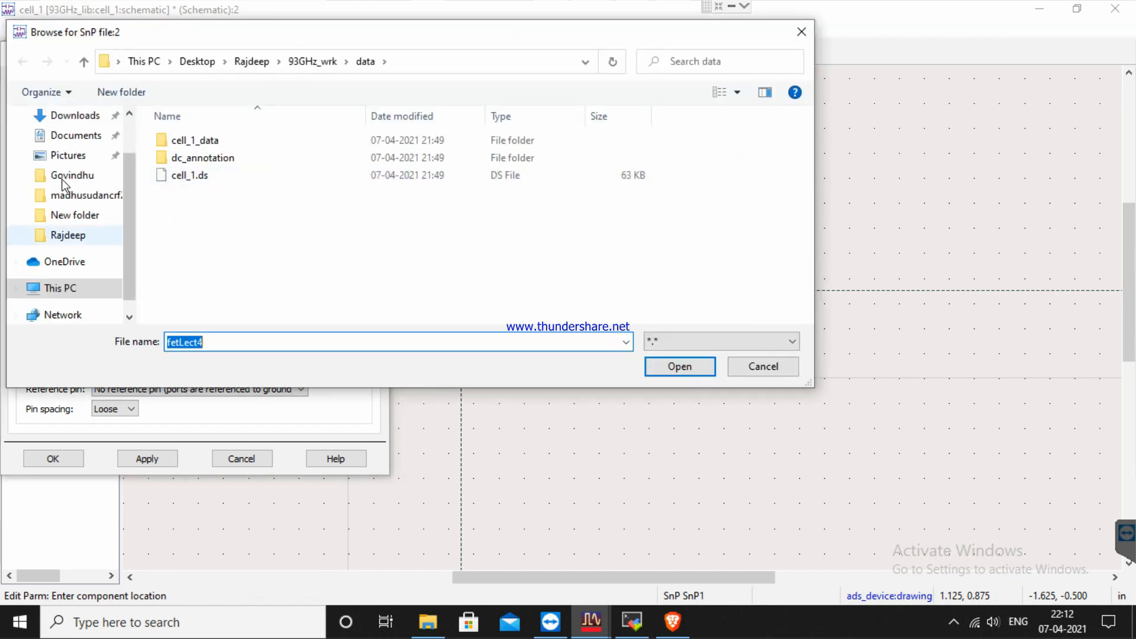
{"action": "left_click", "coordinate": [81, 236]}
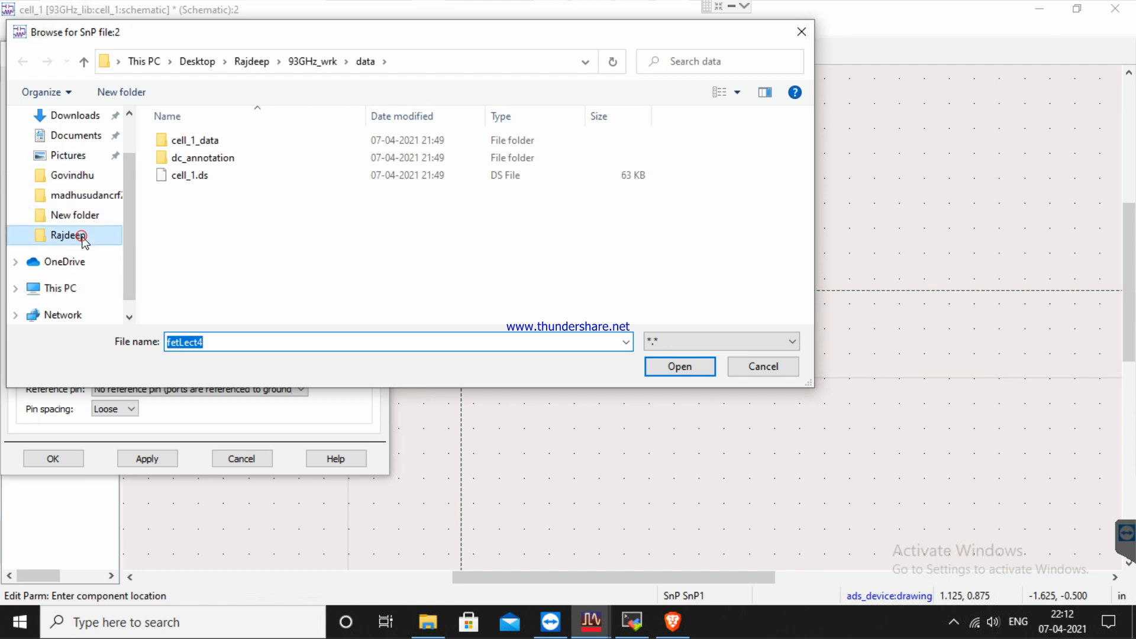
{"action": "left_click", "coordinate": [197, 177]}
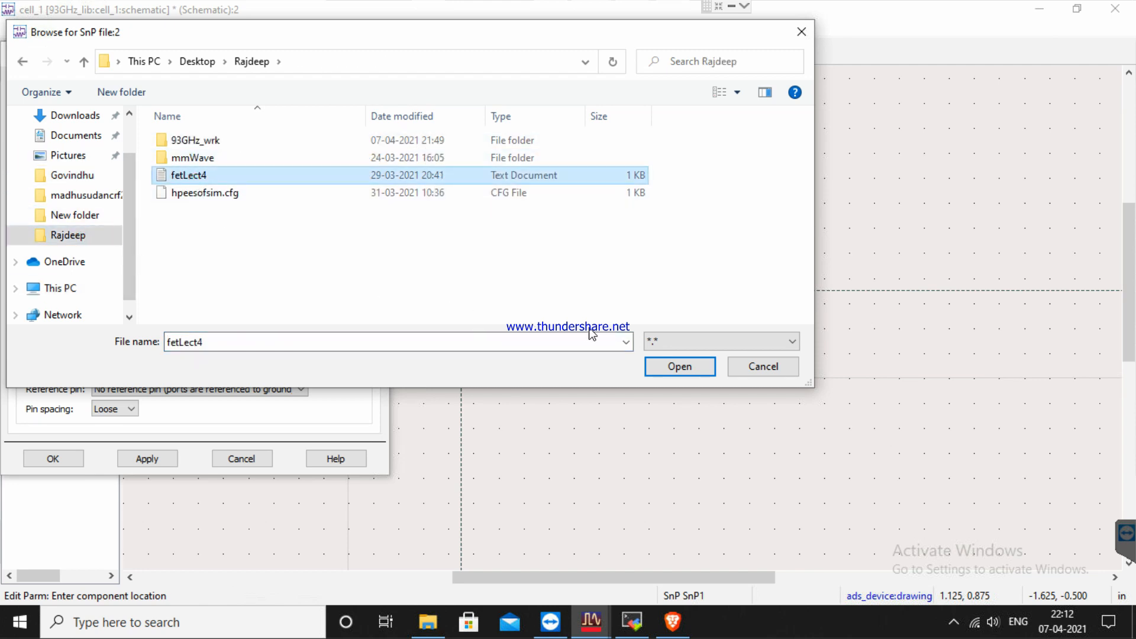
{"action": "left_click", "coordinate": [680, 367]}
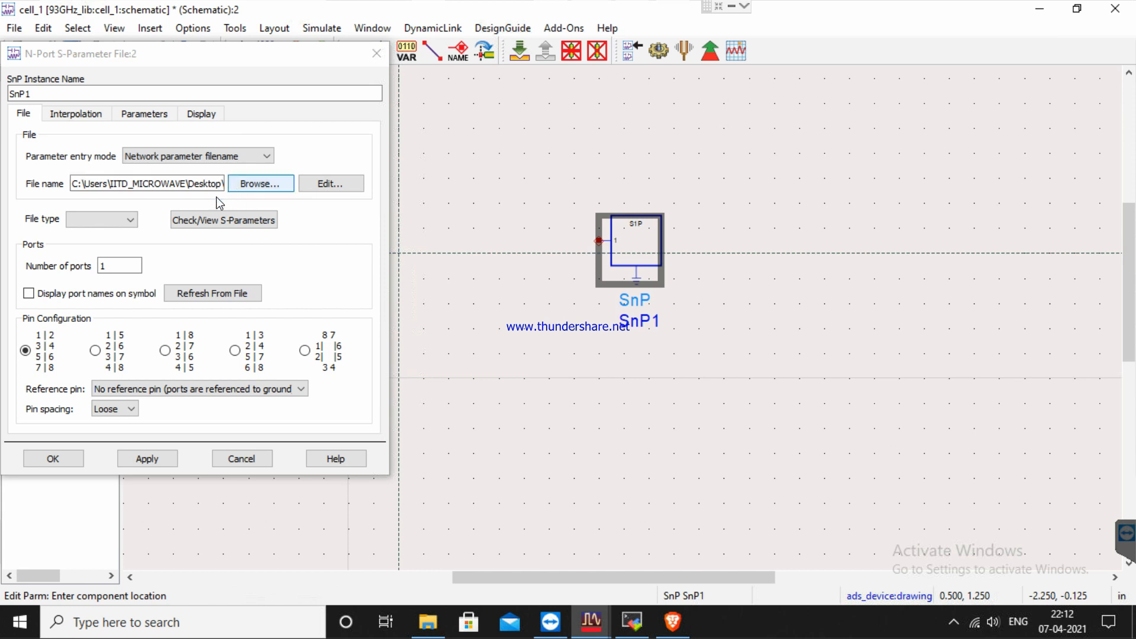
Set the SnP component's file type to Touchstone and its number of ports to 2.
{"action": "left_click", "coordinate": [128, 223]}
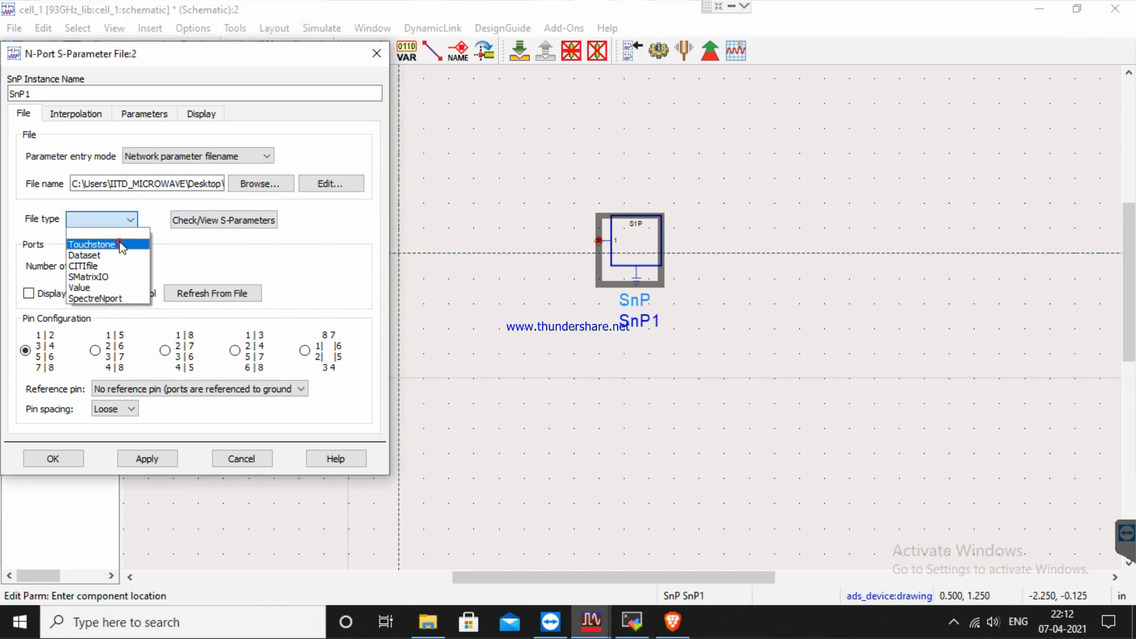
{"action": "left_click", "coordinate": [122, 242]}
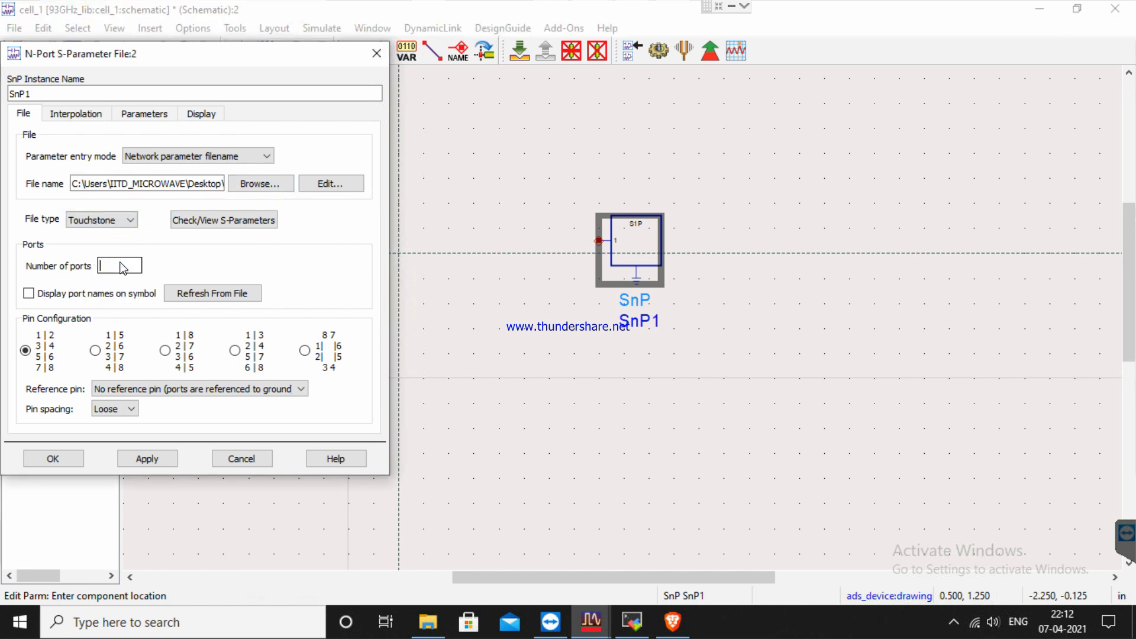
{"action": "left_click", "coordinate": [122, 267]}
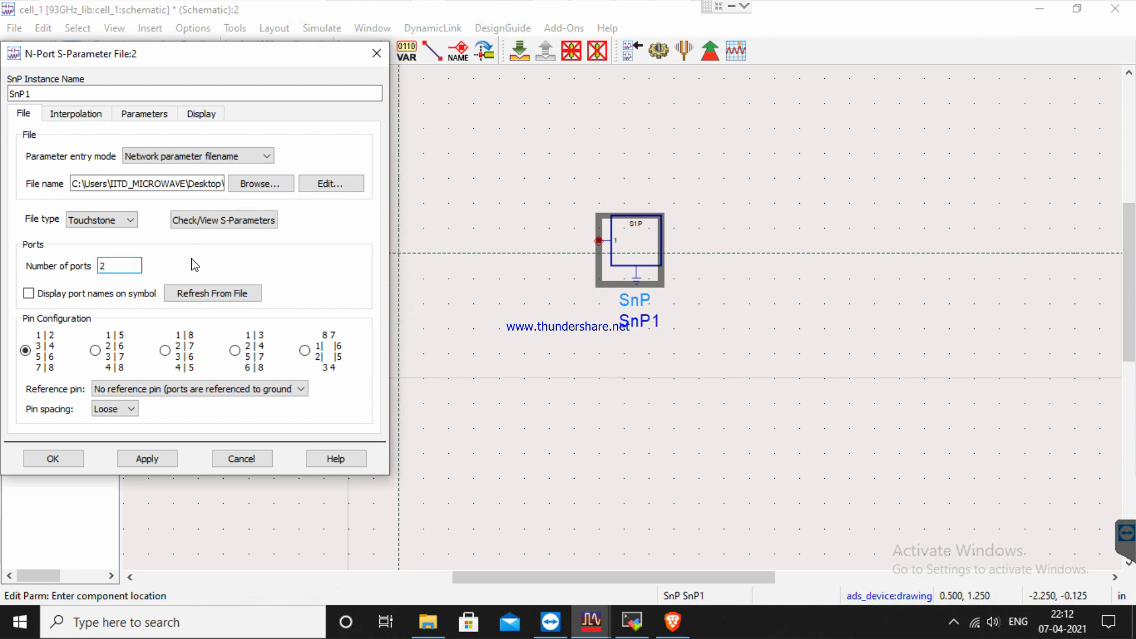
Examine the loaded file's S-parameters in the S-parameter checker and minimize the checker.
{"action": "left_click", "coordinate": [214, 225]}
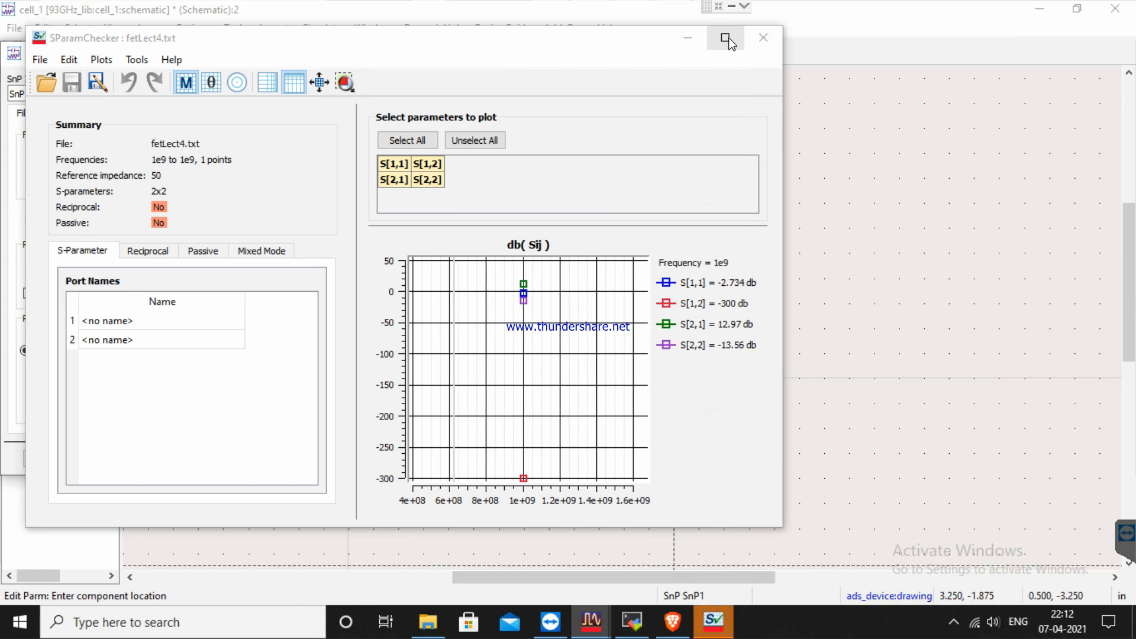
{"action": "left_click", "coordinate": [687, 39]}
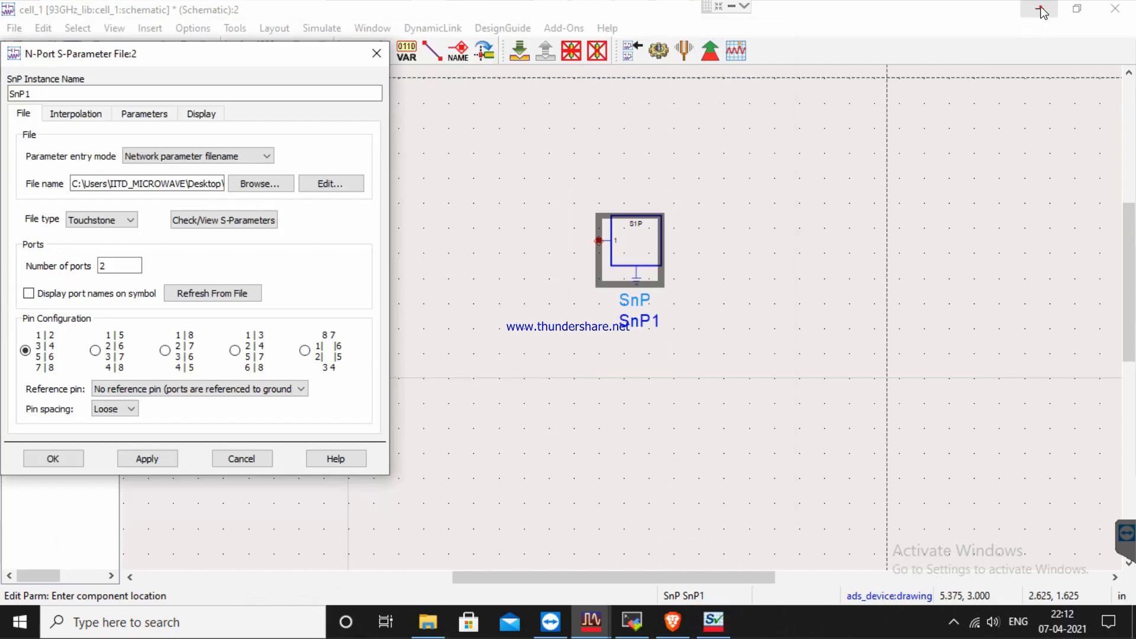
Open the fetLect4 text file from the desktop project folder in Notepad to examine its format and S-parameter values.
{"action": "key", "text": "super+d"}
{"action": "double_click", "coordinate": [207, 197]}
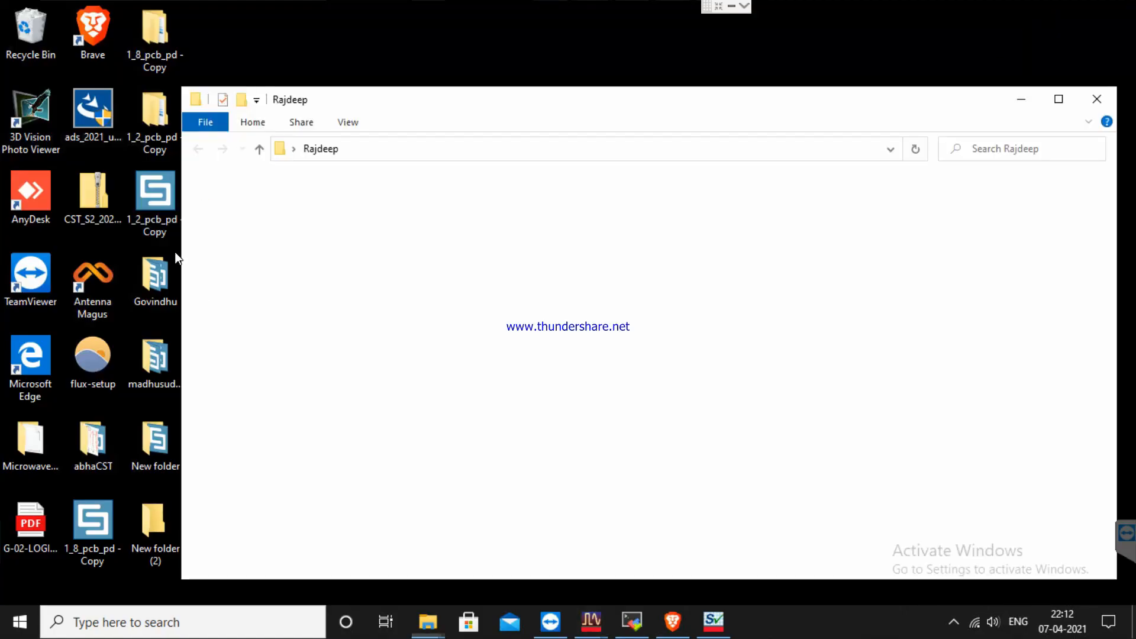
{"action": "left_click_drag", "start_coordinate": [393, 115], "coordinate": [268, 166]}
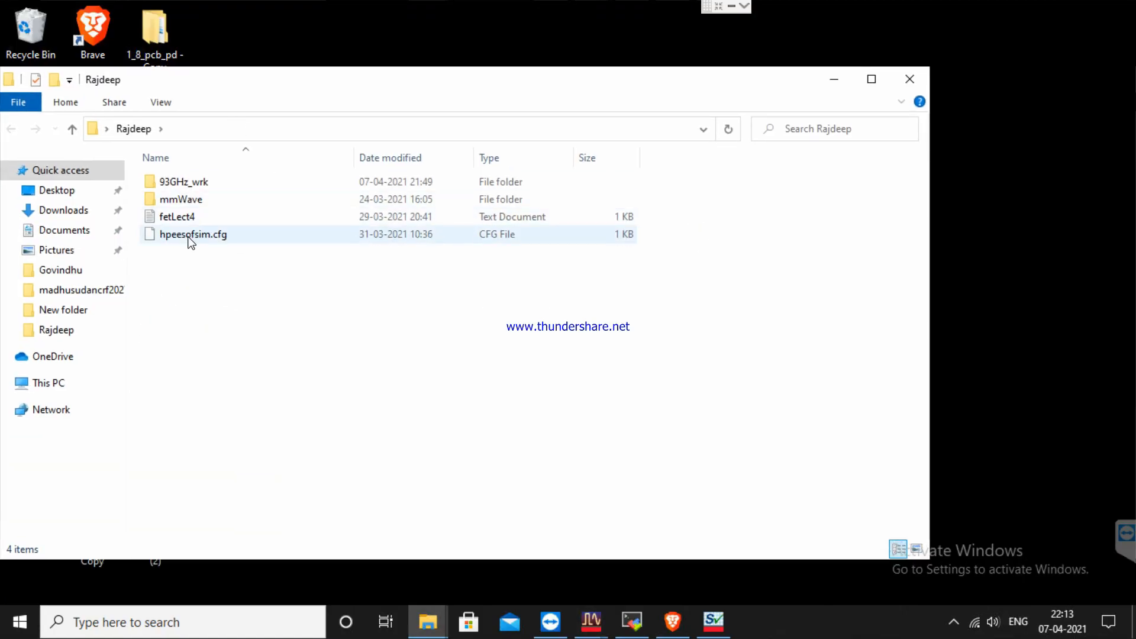
{"action": "double_click", "coordinate": [190, 218]}
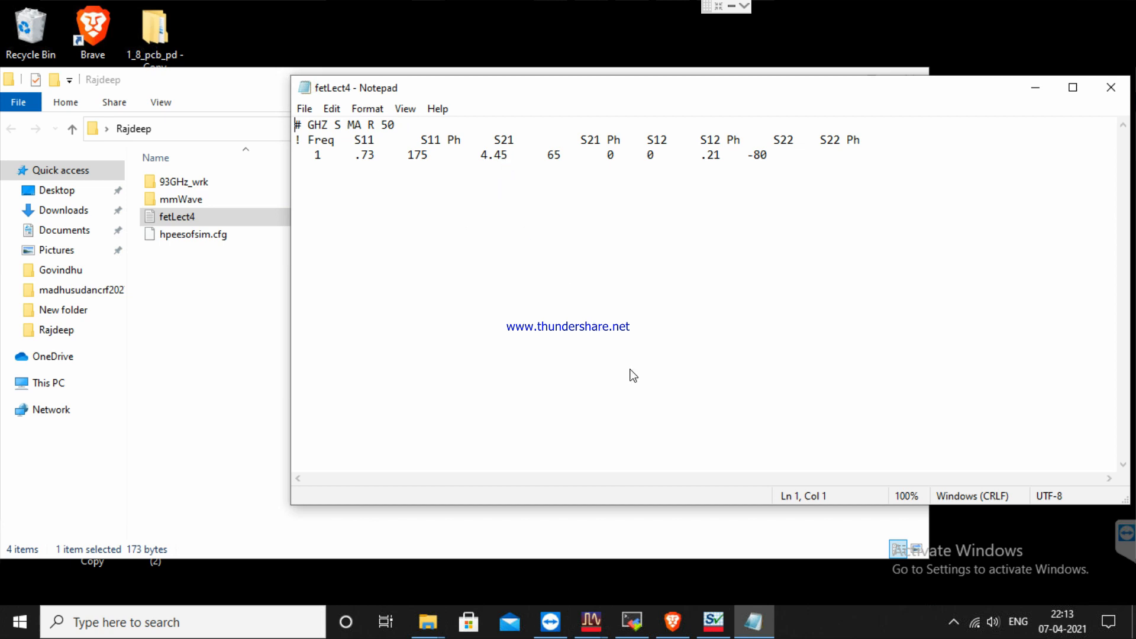
Return to the cell_1 schematic, review and close the S-parameter checker, and accept the SnP component's settings.
{"action": "mouse_move", "coordinate": [600, 625]}
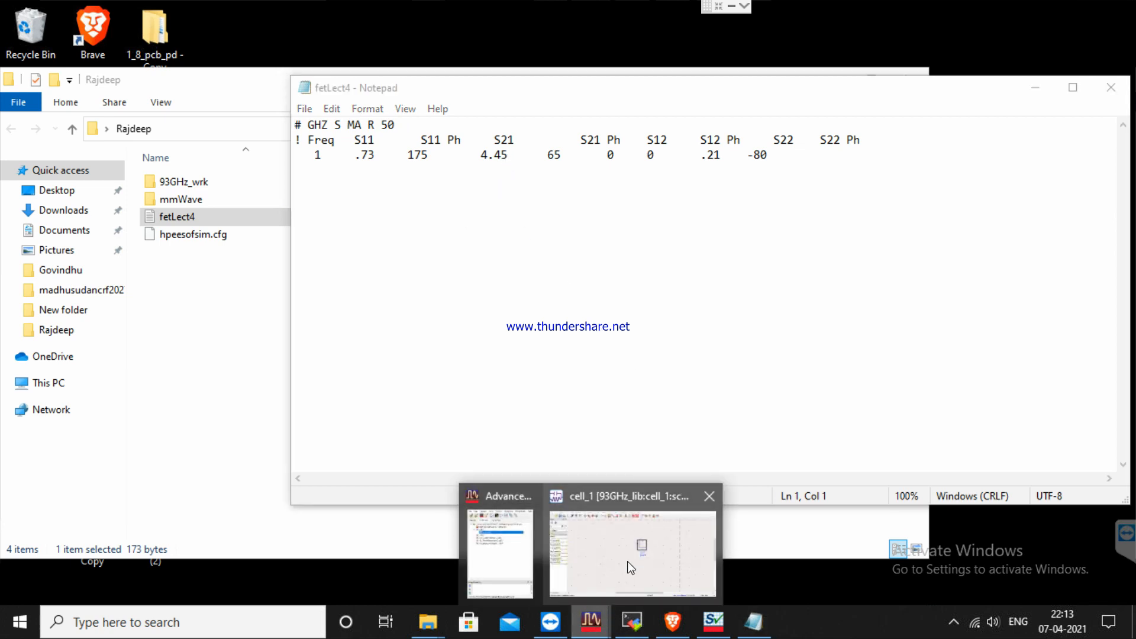
{"action": "left_click", "coordinate": [629, 569]}
{"action": "left_click", "coordinate": [714, 622]}
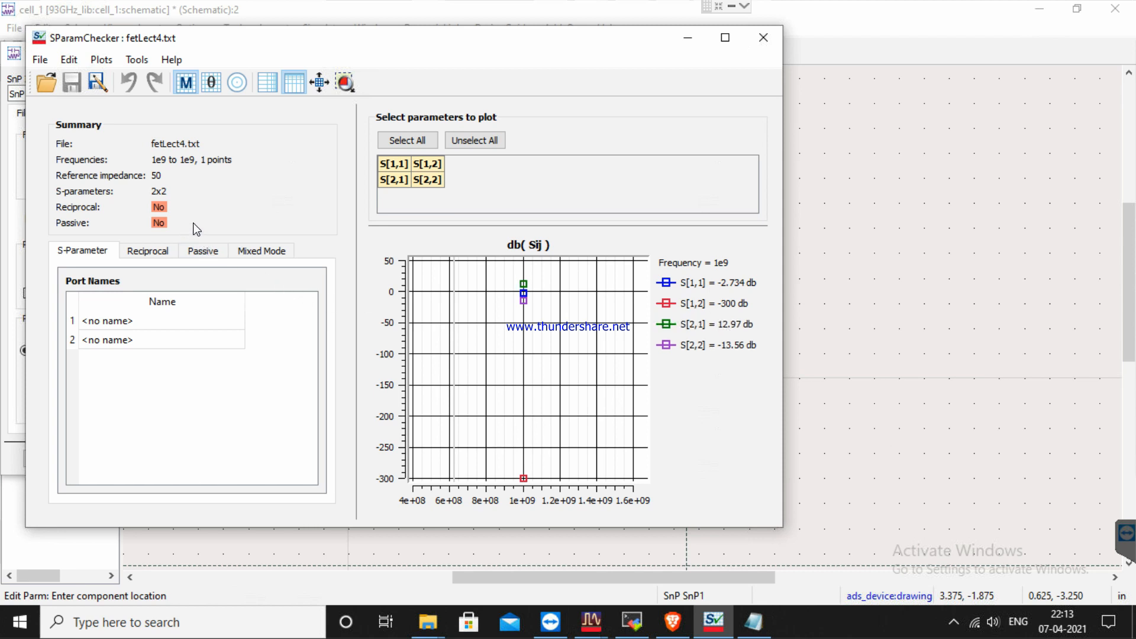
{"action": "key", "text": "alt+F4"}
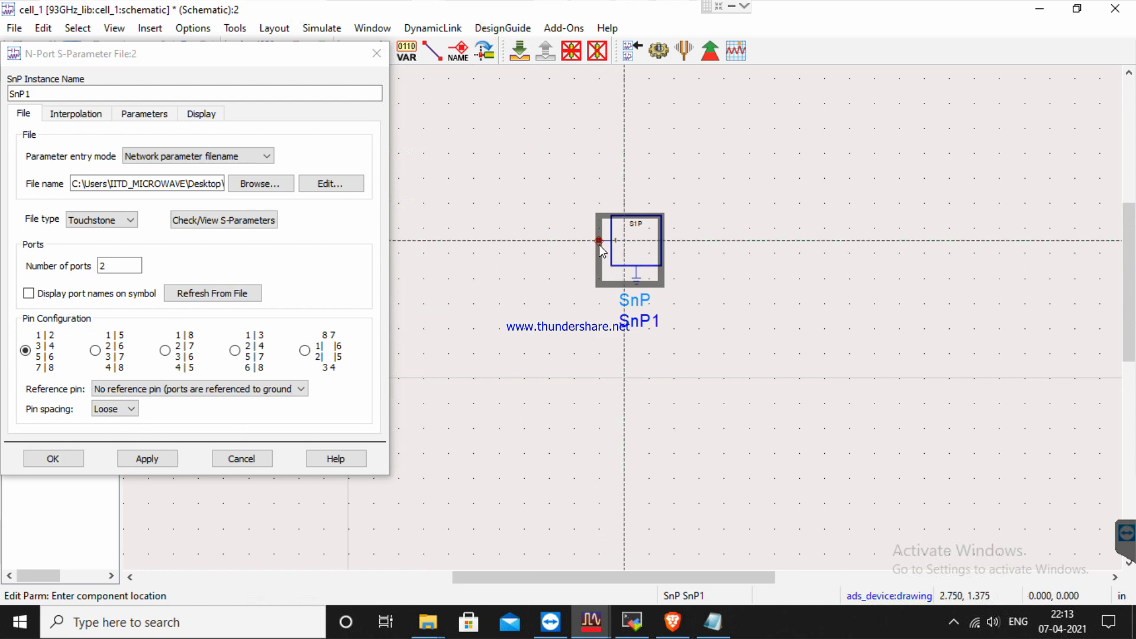
{"action": "left_click", "coordinate": [53, 459]}
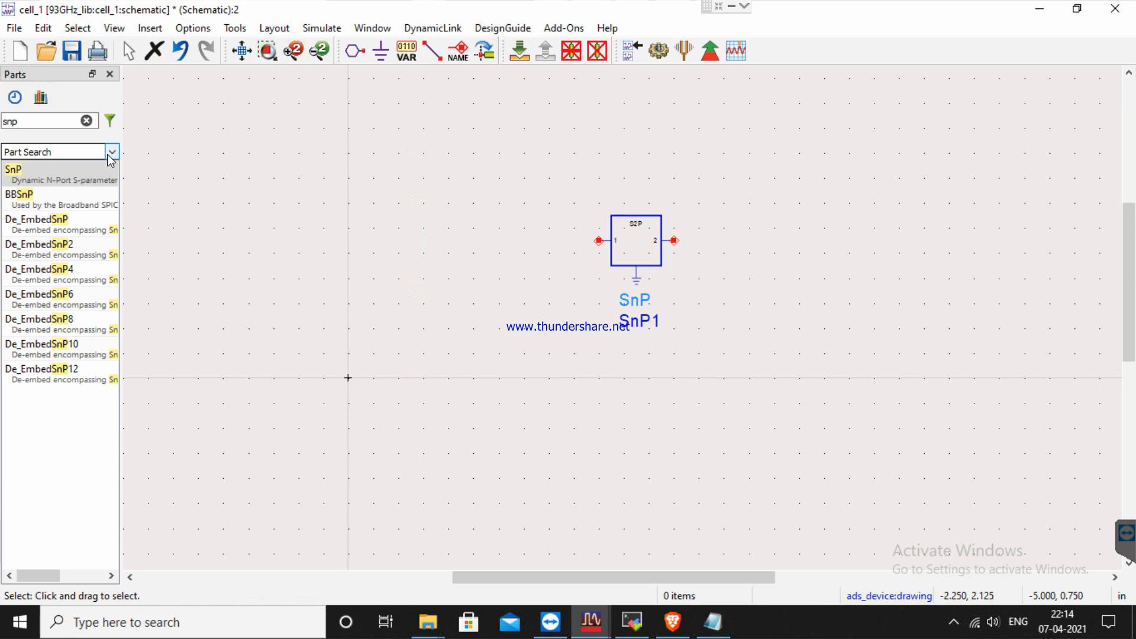
Place two TermG terminations from the Simulation-S_Param palette, one on each side of the SnP component.
{"action": "left_click", "coordinate": [87, 121]}
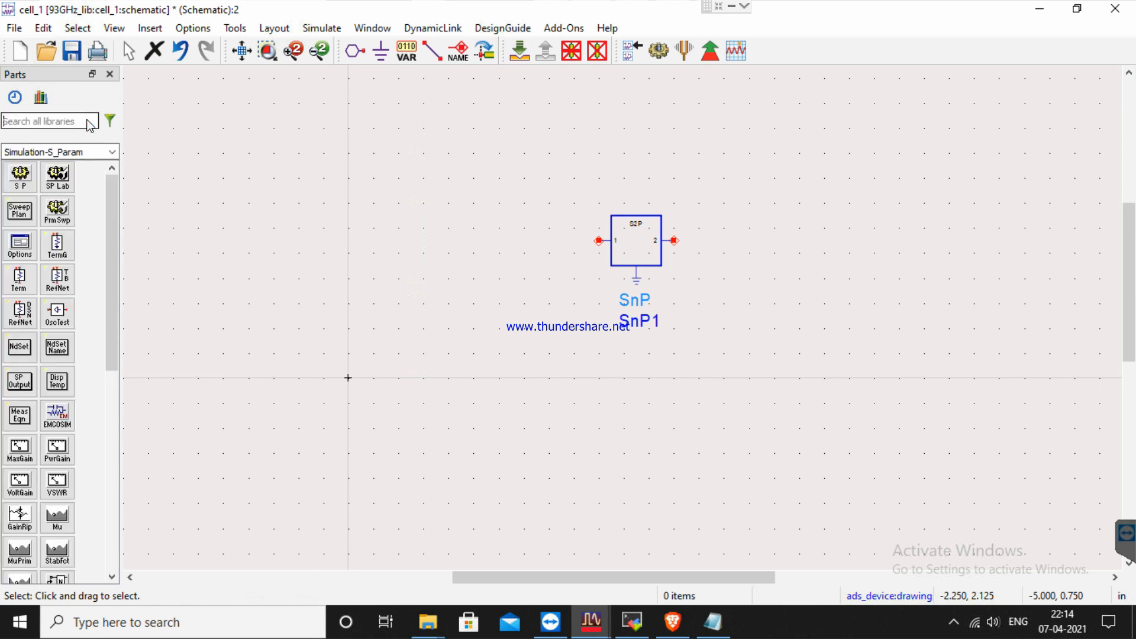
{"action": "left_click", "coordinate": [113, 151]}
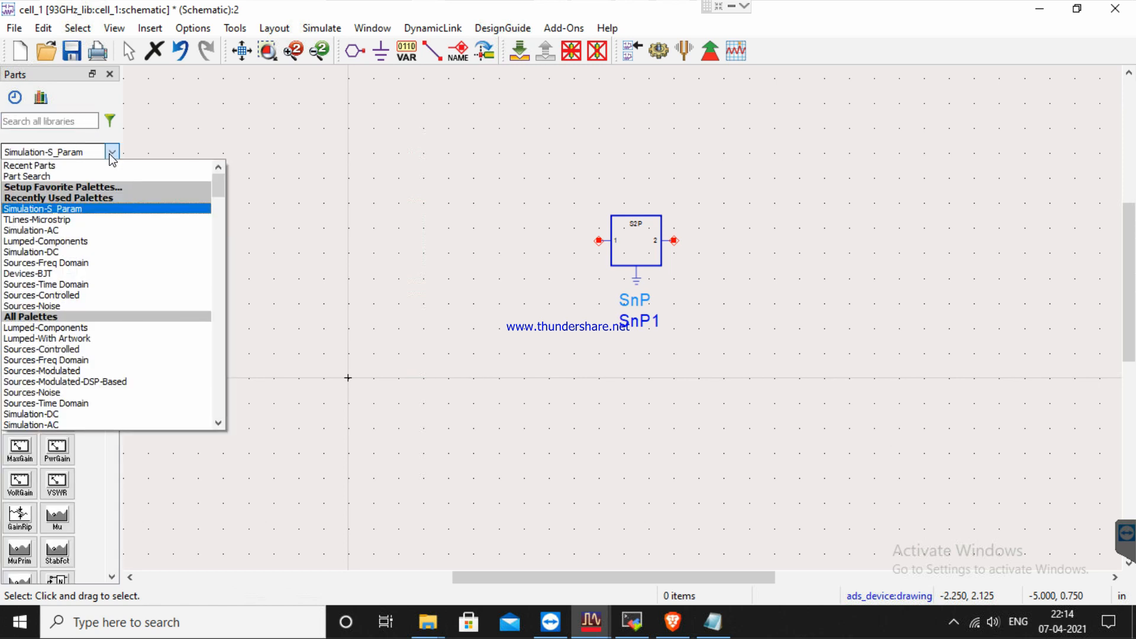
{"action": "left_click", "coordinate": [74, 210]}
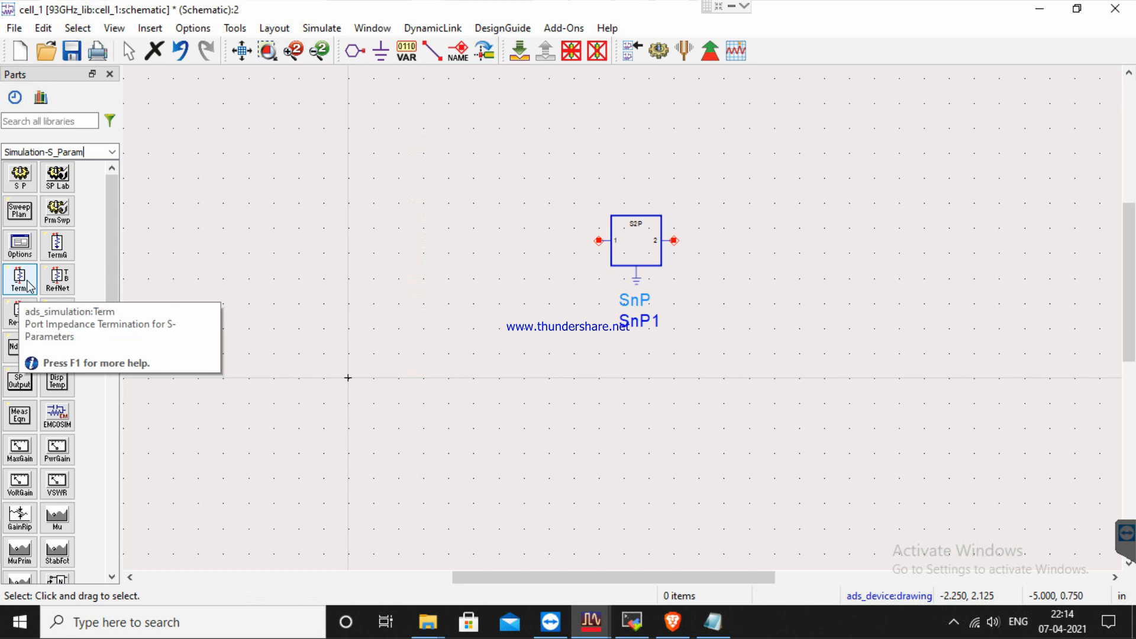
{"action": "left_click", "coordinate": [64, 256]}
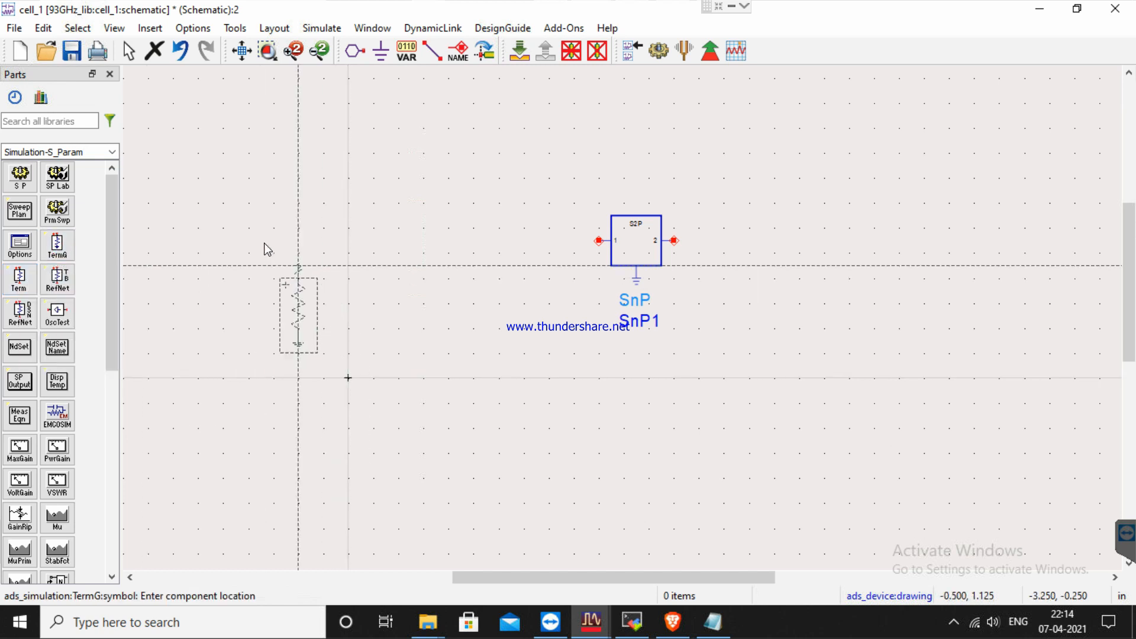
{"action": "left_click", "coordinate": [225, 242]}
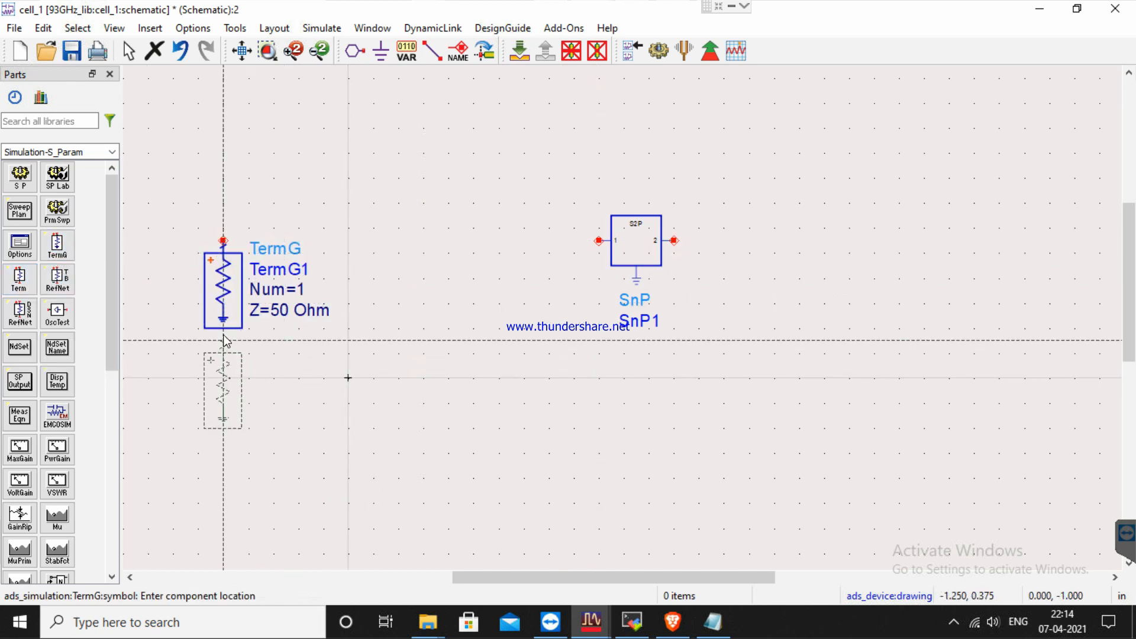
{"action": "left_click", "coordinate": [1063, 216]}
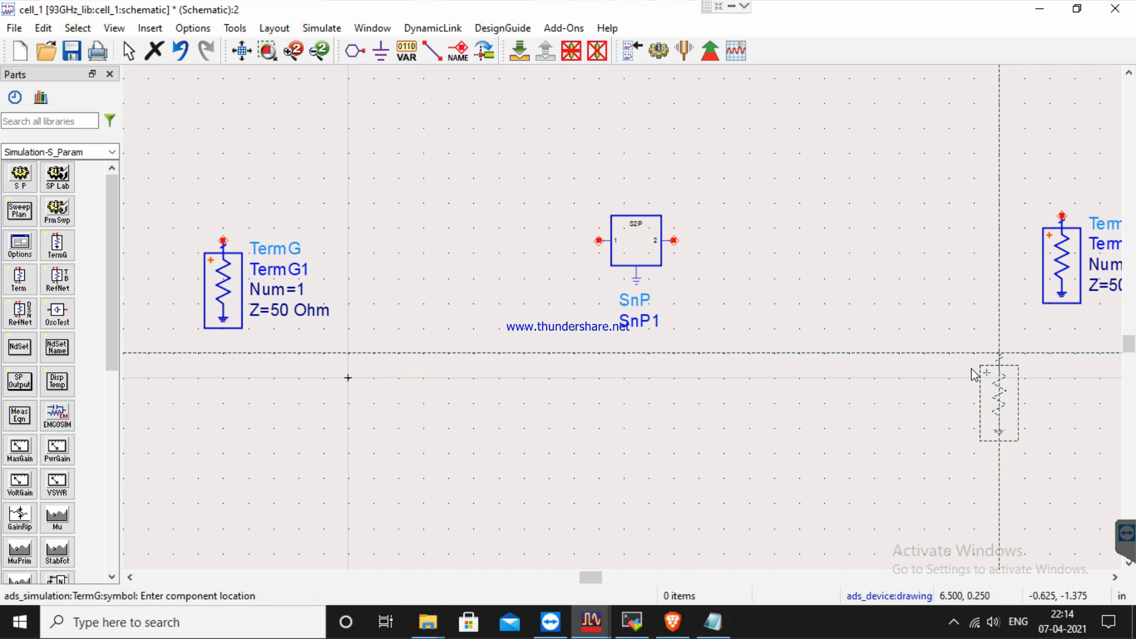
{"action": "key", "text": "Escape"}
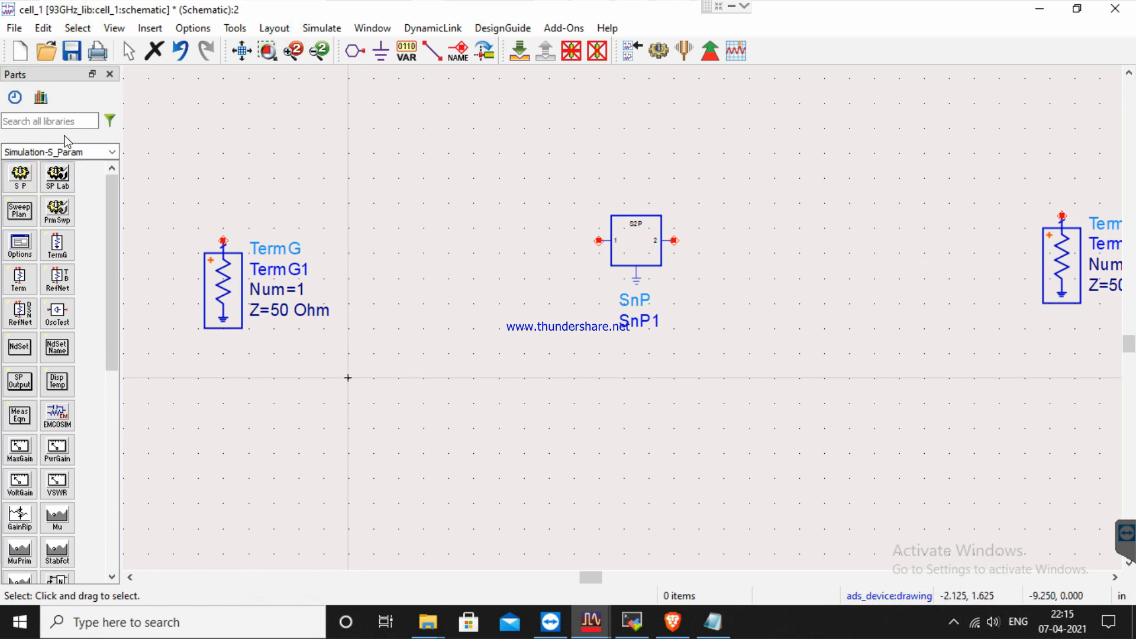
Place two Smith Chart Matching components in line with the SnP component, one on each side between it and the terminations.
{"action": "key", "text": "BackSpace"}
{"action": "key", "text": "BackSpace"}
{"action": "key", "text": "BackSpace"}
{"action": "key", "text": "BackSpace"}
{"action": "key", "text": "BackSpace"}
{"action": "key", "text": "BackSpace"}
{"action": "key", "text": "BackSpace"}
{"action": "key", "text": "BackSpace"}
{"action": "key", "text": "BackSpace"}
{"action": "key", "text": "BackSpace"}
{"action": "key", "text": "BackSpace"}
{"action": "key", "text": "BackSpace"}
{"action": "key", "text": "BackSpace"}
{"action": "key", "text": "BackSpace"}
{"action": "key", "text": "BackSpace"}
{"action": "key", "text": "BackSpace"}
{"action": "key", "text": "BackSpace"}
{"action": "key", "text": "BackSpace"}
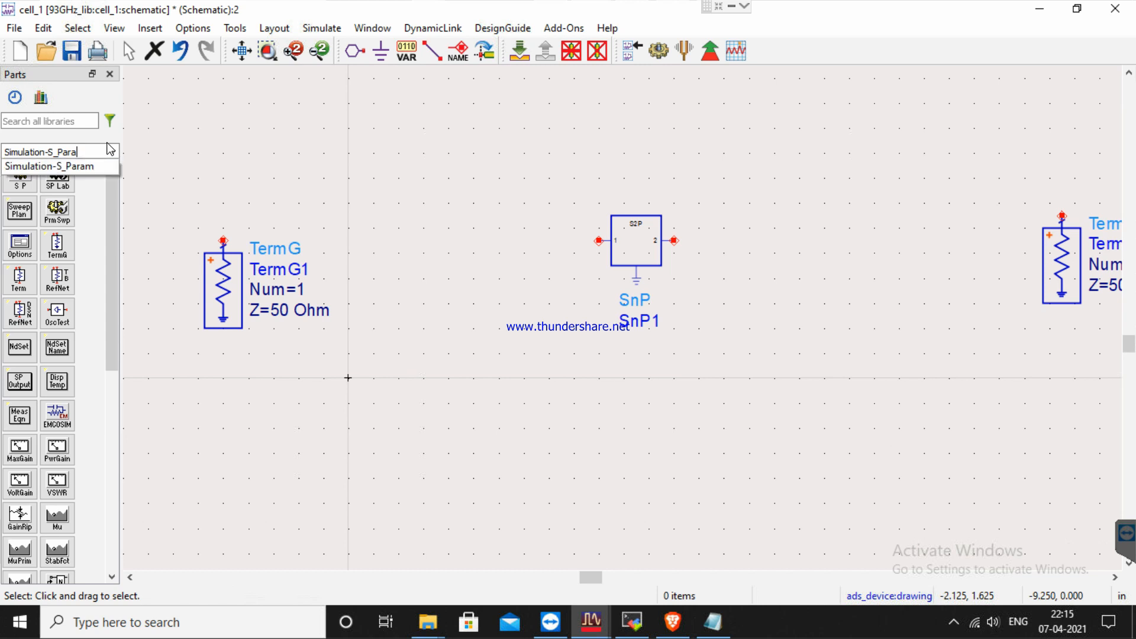
{"action": "type", "text": "smithj"}
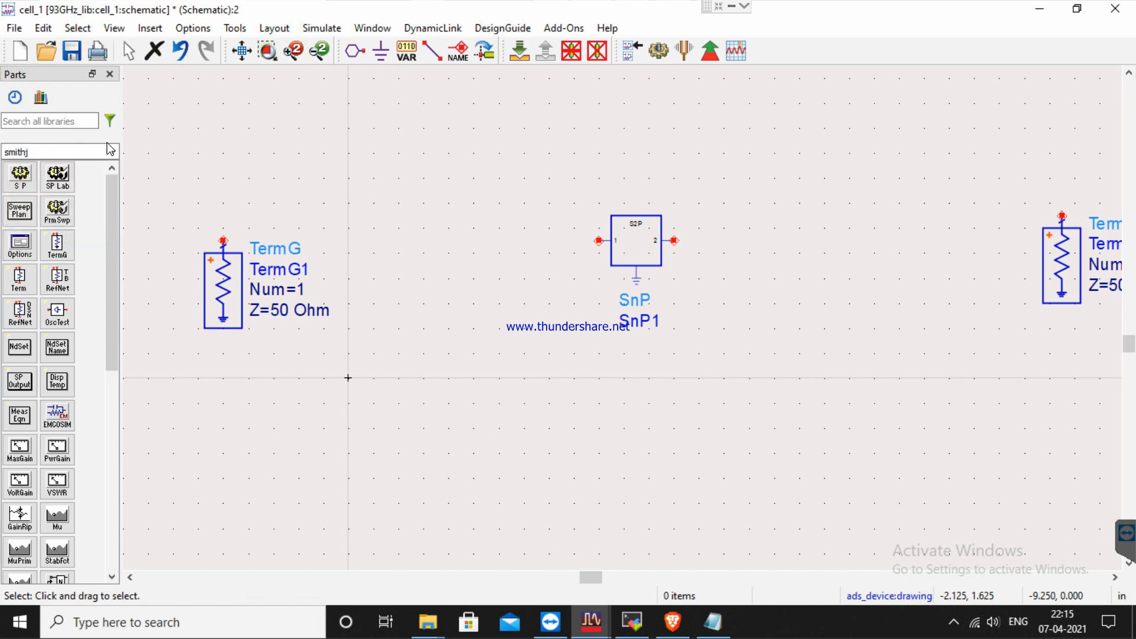
{"action": "key", "text": "BackSpace"}
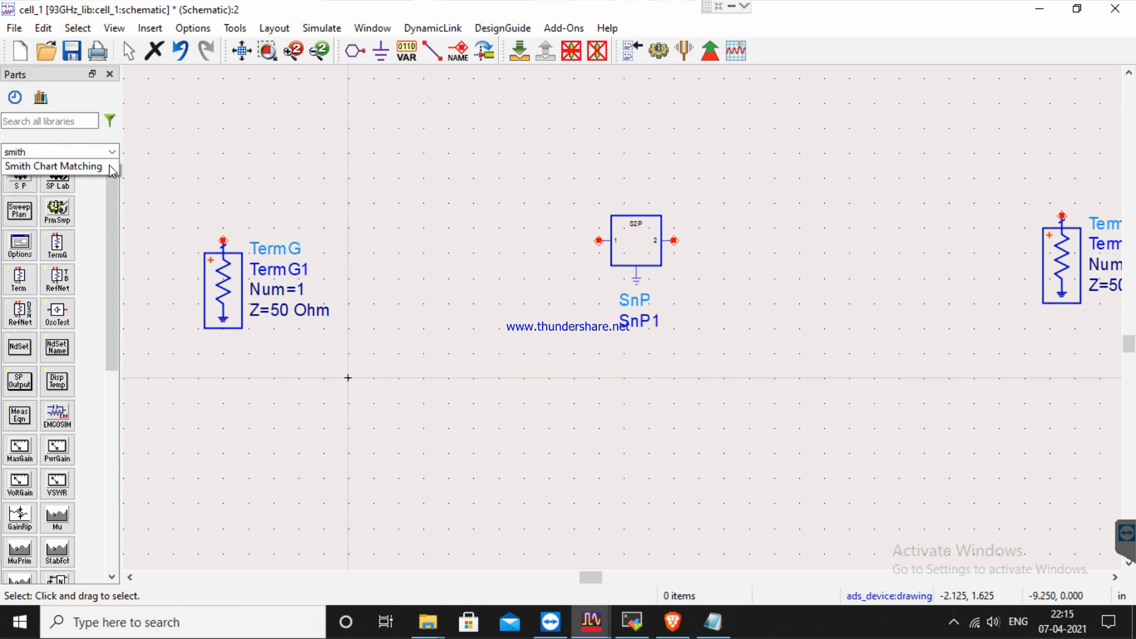
{"action": "left_click", "coordinate": [106, 168]}
{"action": "left_click", "coordinate": [21, 177]}
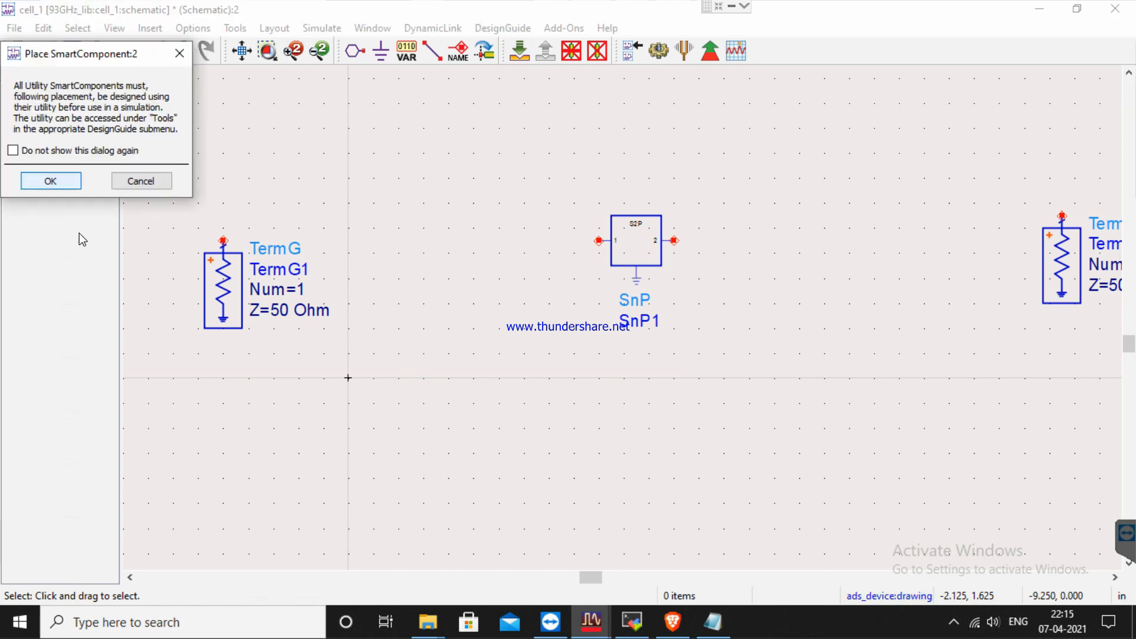
{"action": "left_click", "coordinate": [50, 181]}
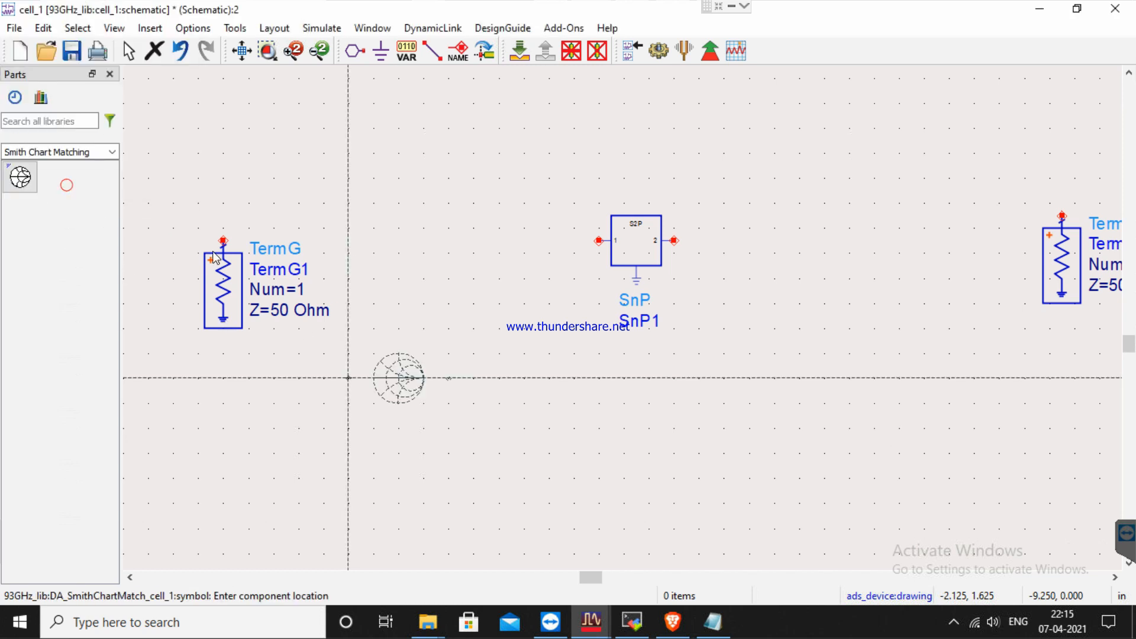
{"action": "left_click", "coordinate": [402, 246]}
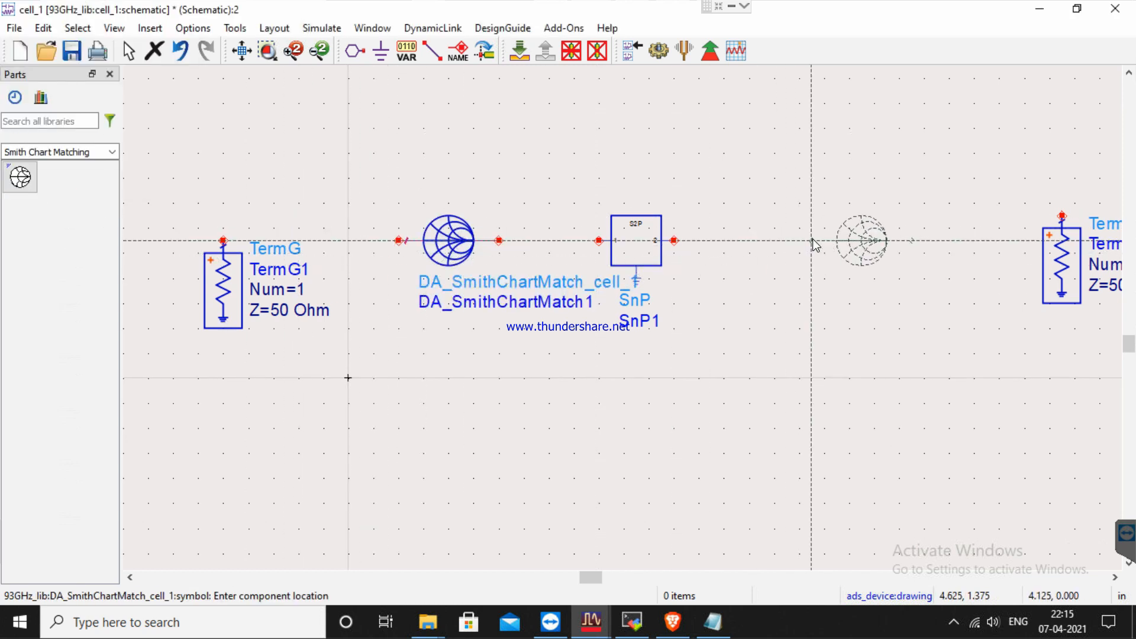
{"action": "left_click", "coordinate": [812, 244]}
Wire the first termination, first matching component, SnP component, second matching component and second termination in series.
{"action": "left_click", "coordinate": [433, 51]}
{"action": "left_click", "coordinate": [225, 241]}
{"action": "left_click", "coordinate": [399, 241]}
{"action": "left_click", "coordinate": [499, 240]}
{"action": "left_click", "coordinate": [599, 241]}
{"action": "left_click", "coordinate": [675, 241]}
{"action": "left_click", "coordinate": [813, 240]}
{"action": "left_click", "coordinate": [912, 241]}
{"action": "left_click", "coordinate": [1063, 216]}
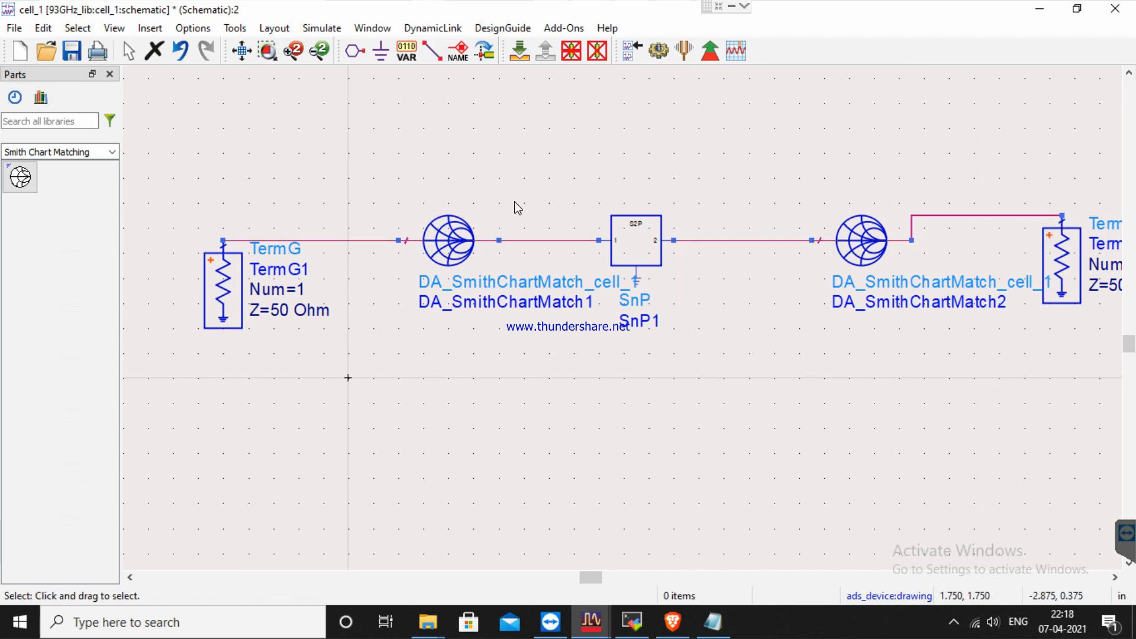
Open the Smith Chart Utility and update the SmartComponent from the Smith Chart Utility.
{"action": "left_click", "coordinate": [235, 33]}
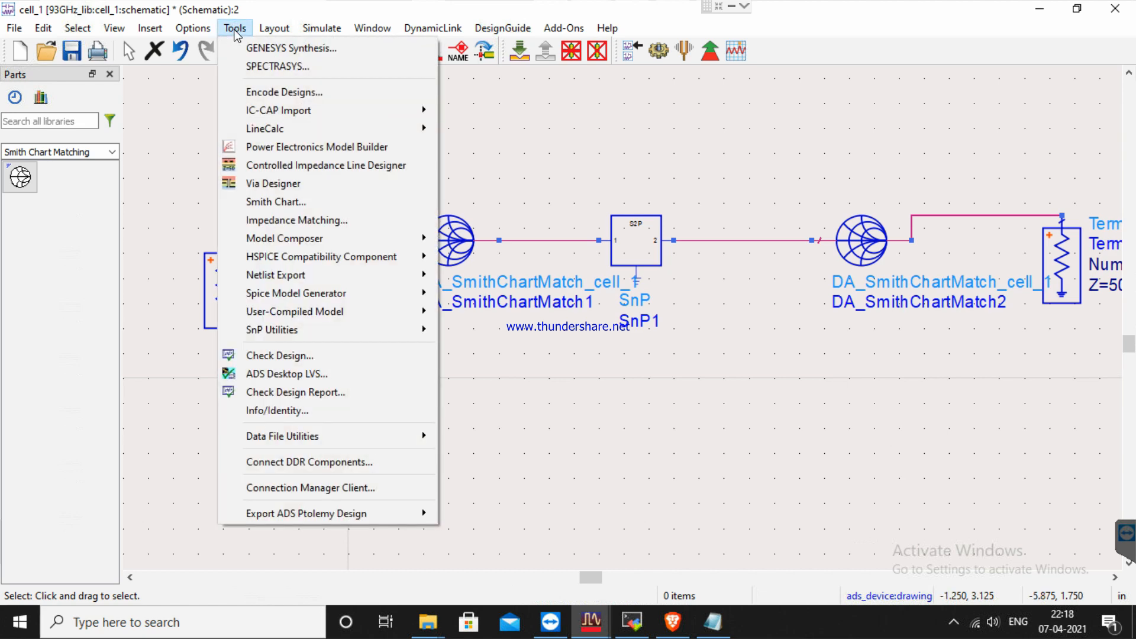
{"action": "left_click", "coordinate": [261, 201]}
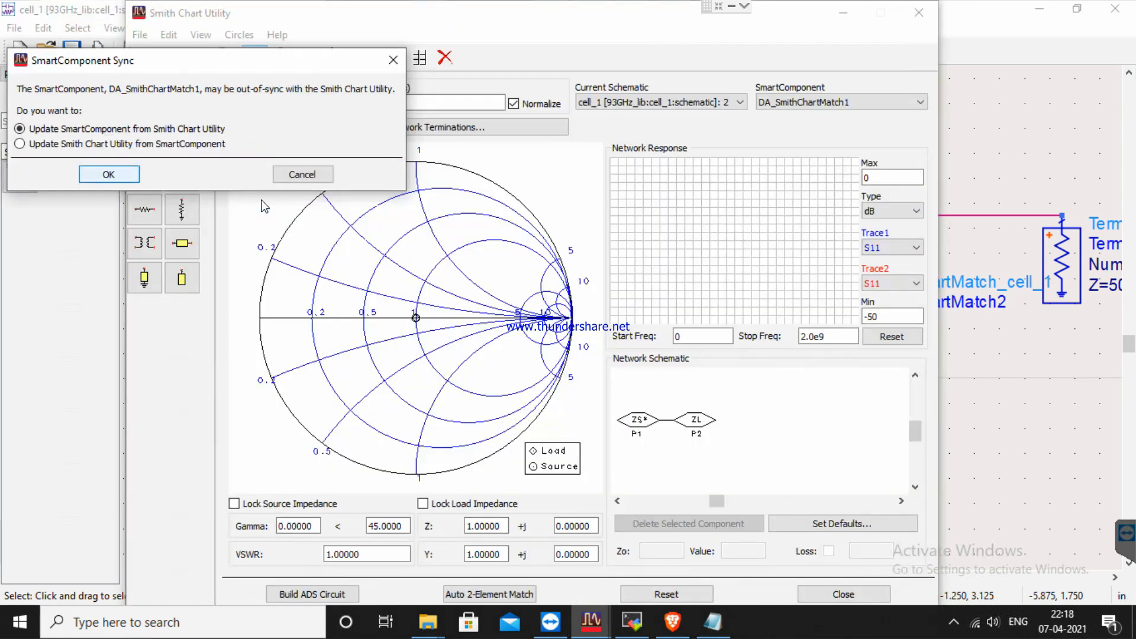
{"action": "left_click", "coordinate": [108, 175]}
Select DA_SmithChartMatch1, the matching component before the SnP component, as the utility's SmartComponent.
{"action": "left_click", "coordinate": [786, 104]}
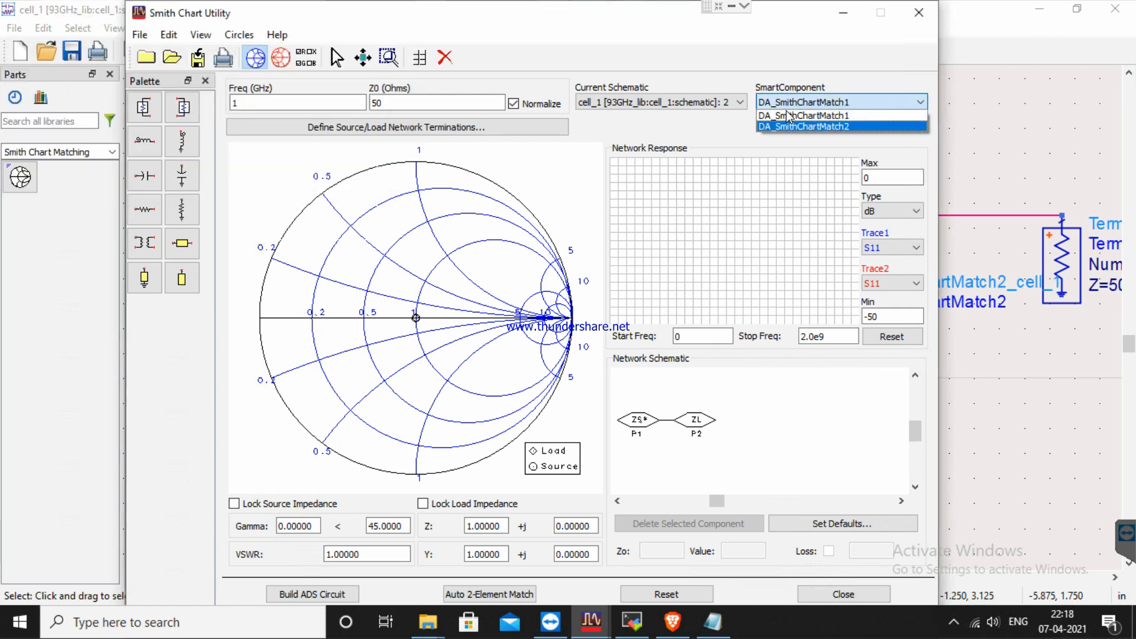
{"action": "left_click", "coordinate": [844, 9]}
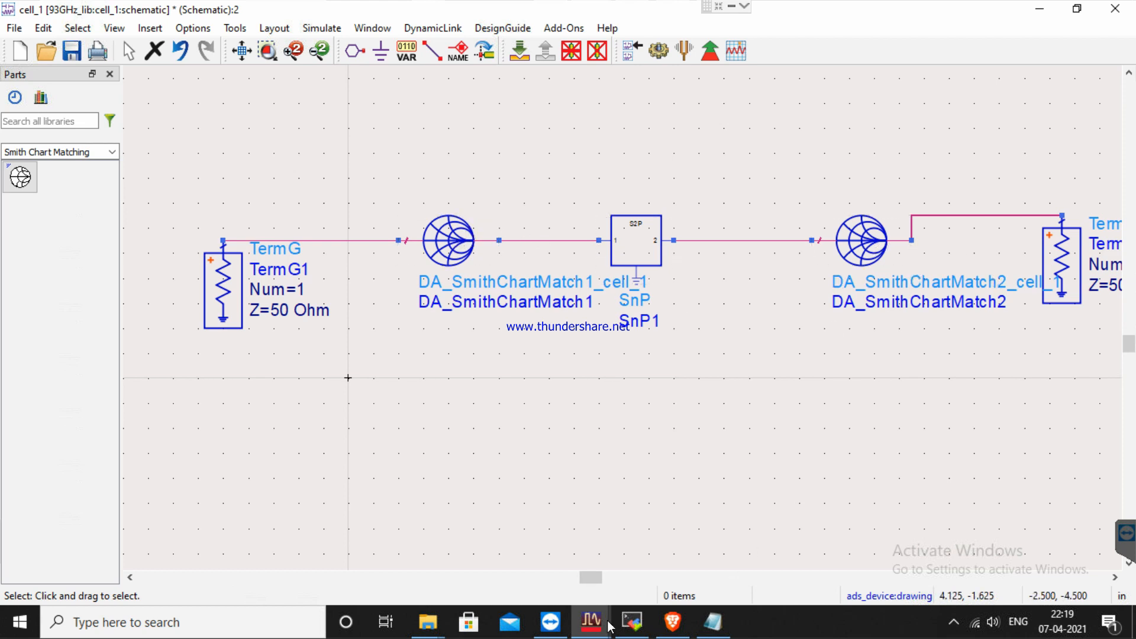
{"action": "mouse_move", "coordinate": [583, 628]}
{"action": "left_click", "coordinate": [714, 566]}
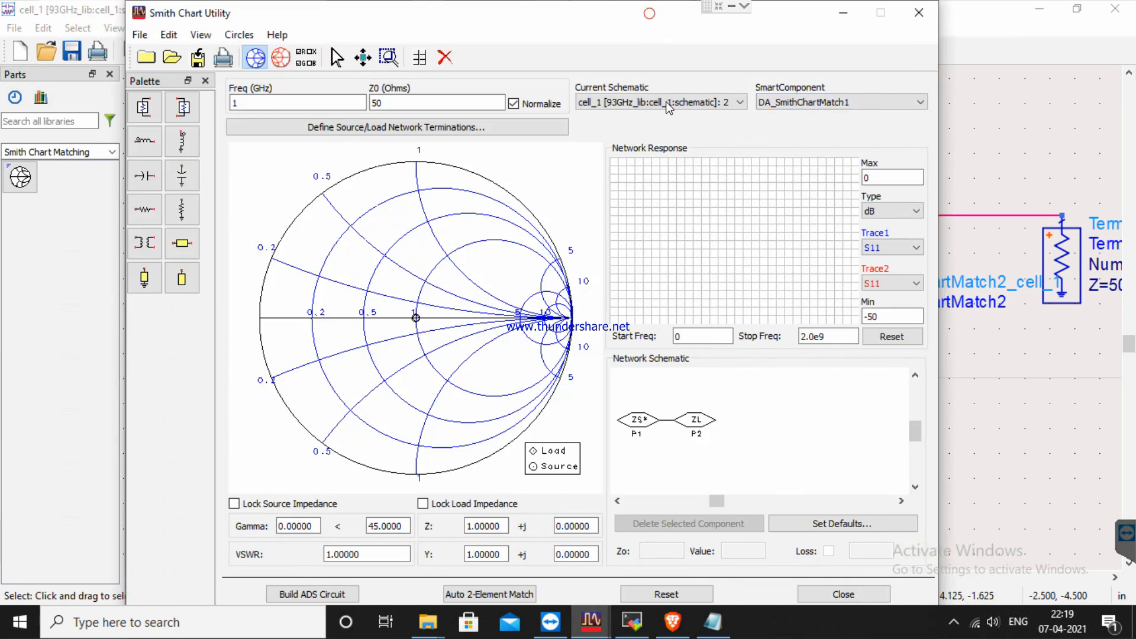
{"action": "left_click", "coordinate": [809, 102]}
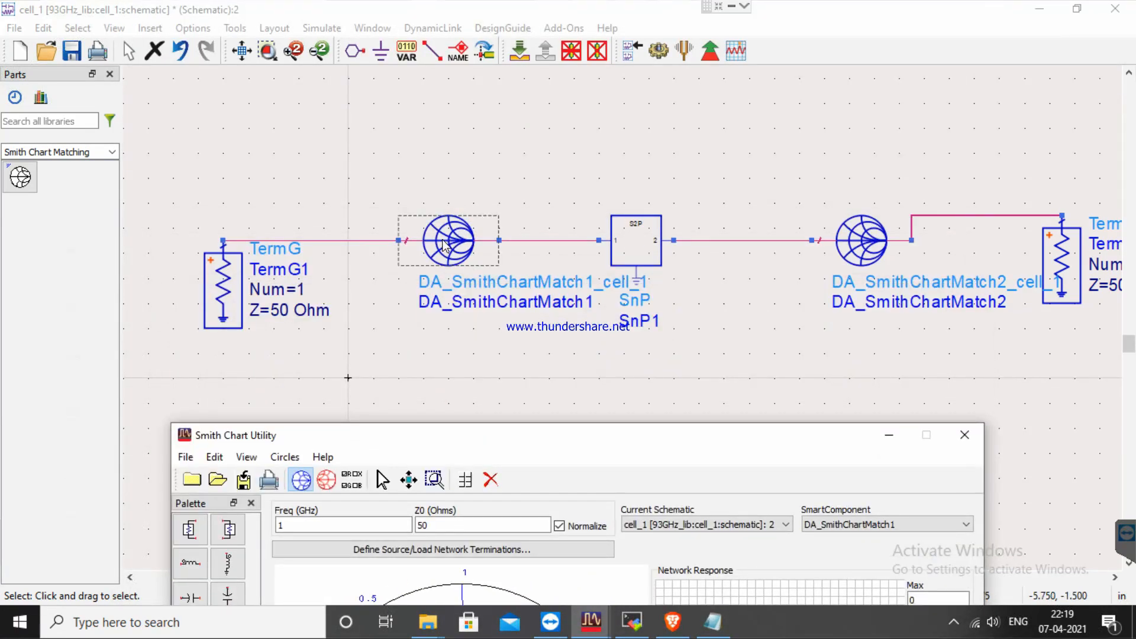
{"action": "left_click_drag", "start_coordinate": [629, 438], "coordinate": [717, 134]}
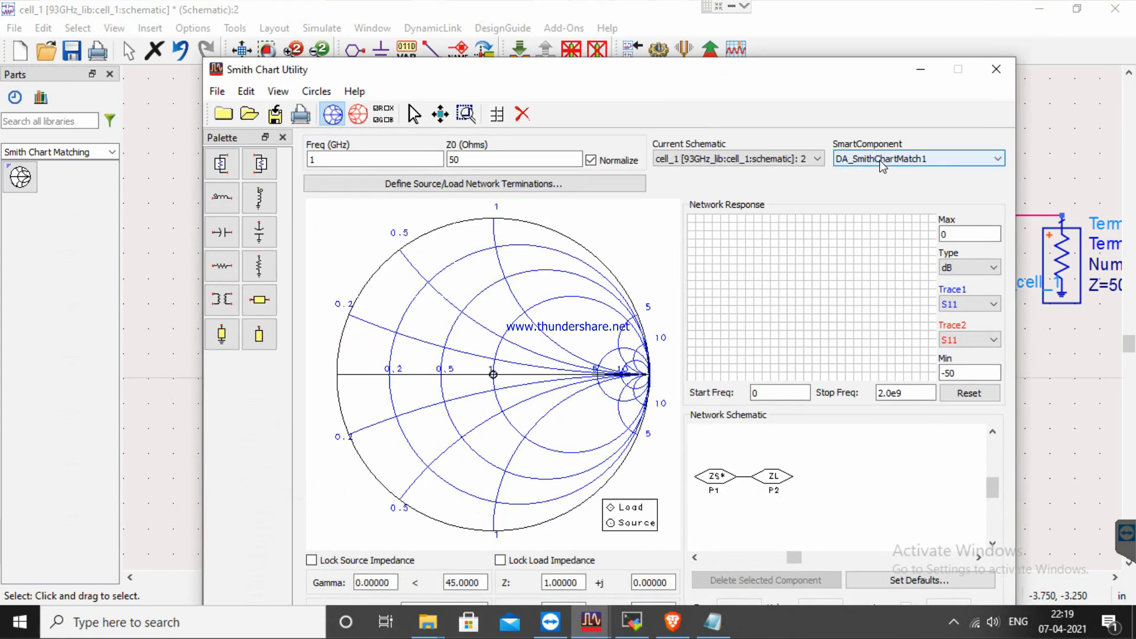
{"action": "left_click", "coordinate": [882, 164]}
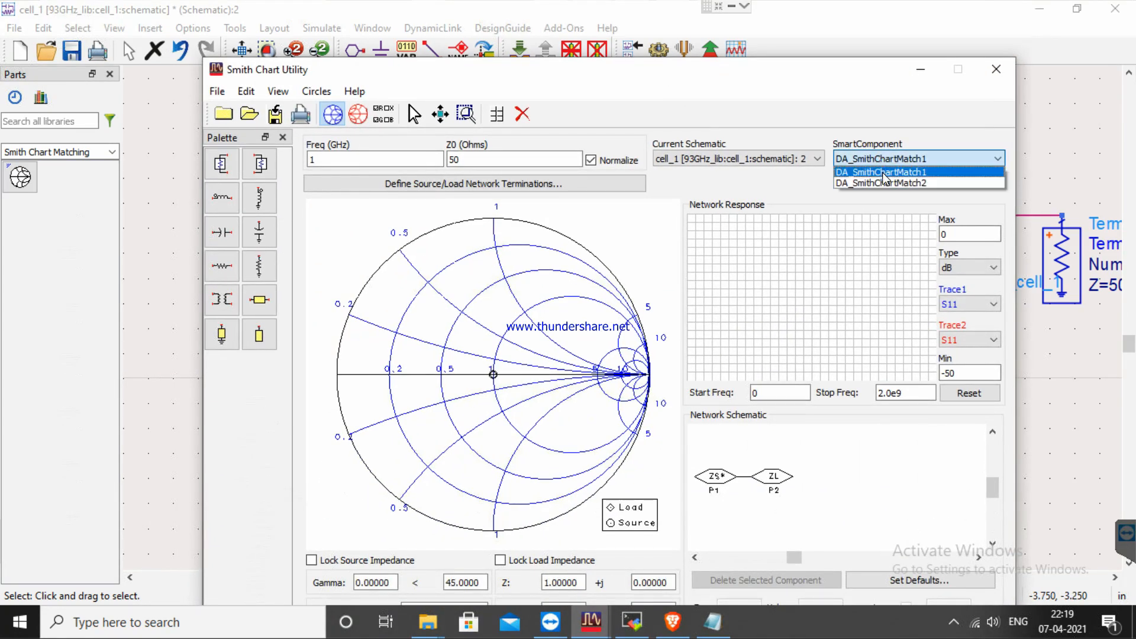
{"action": "left_click", "coordinate": [885, 172]}
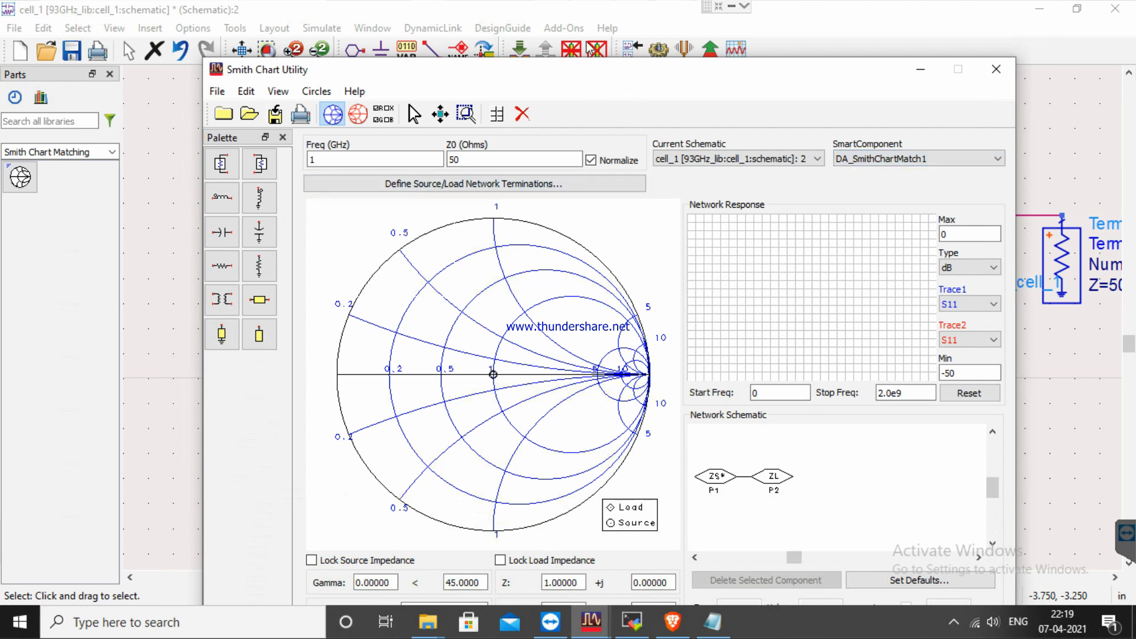
{"action": "left_click_drag", "start_coordinate": [591, 77], "coordinate": [576, 21]}
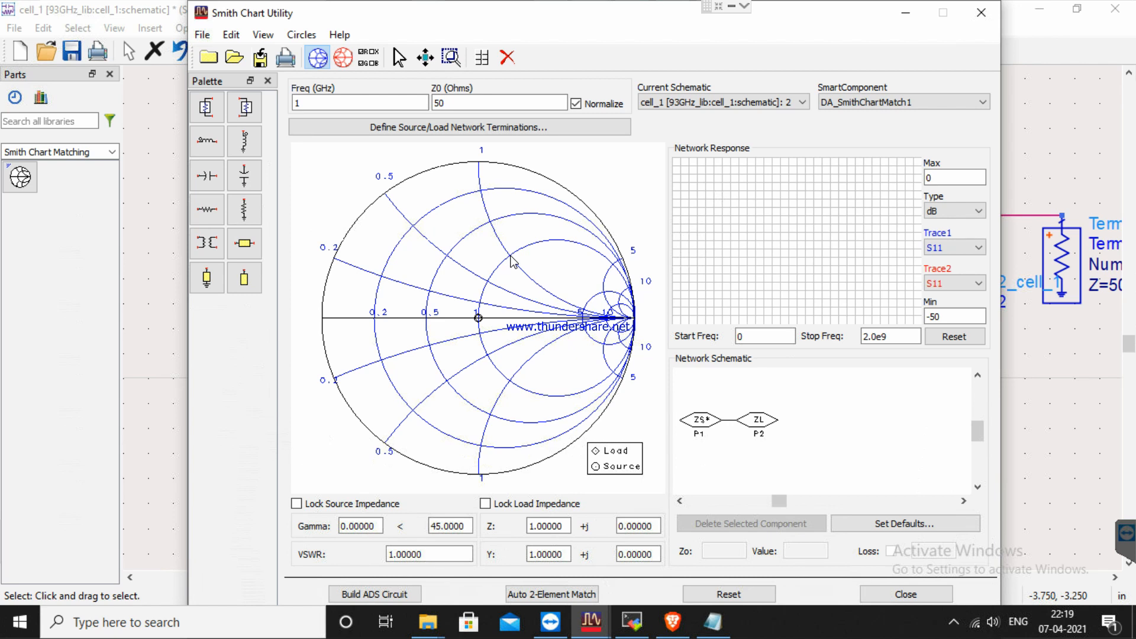
Open the Smith Chart Utility's S-parameters, compare them with the BJT example slide in PowerPoint, and accept them.
{"action": "left_click", "coordinate": [263, 36]}
{"action": "left_click", "coordinate": [271, 99]}
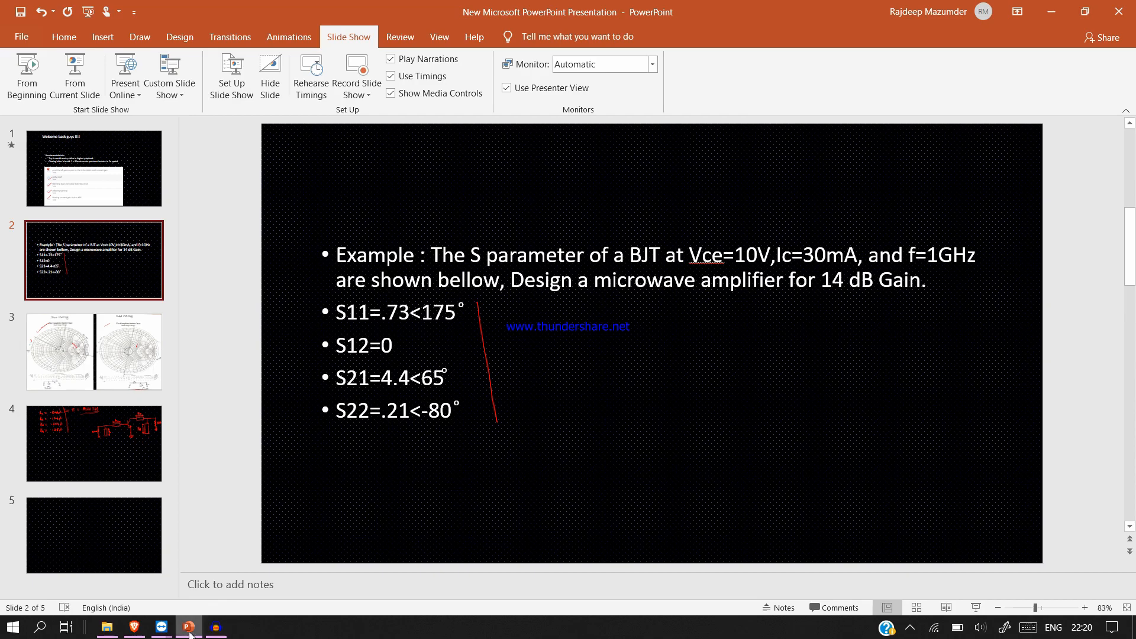
{"action": "mouse_move", "coordinate": [161, 626]}
{"action": "left_click", "coordinate": [223, 558]}
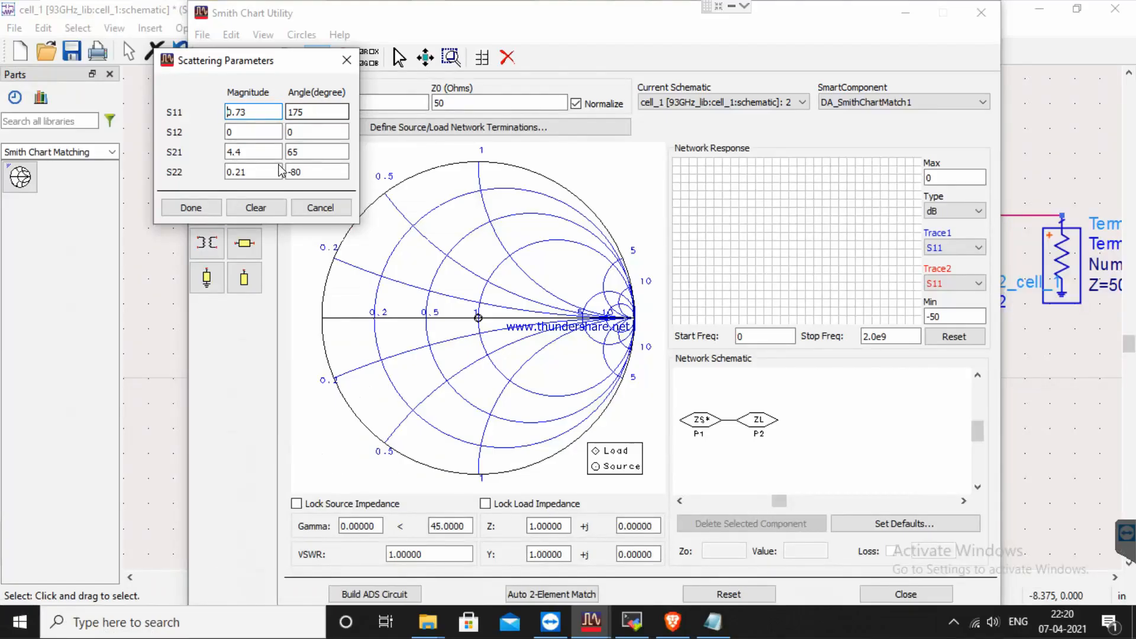
{"action": "left_click", "coordinate": [202, 210]}
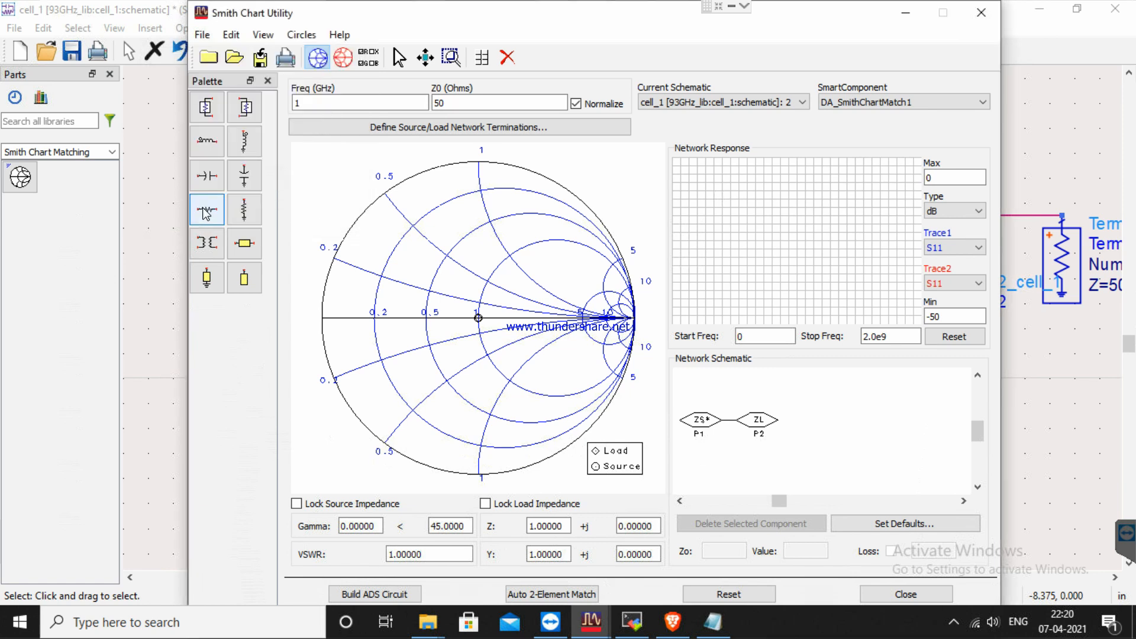
{"action": "left_click", "coordinate": [308, 39]}
{"action": "mouse_move", "coordinate": [335, 183]}
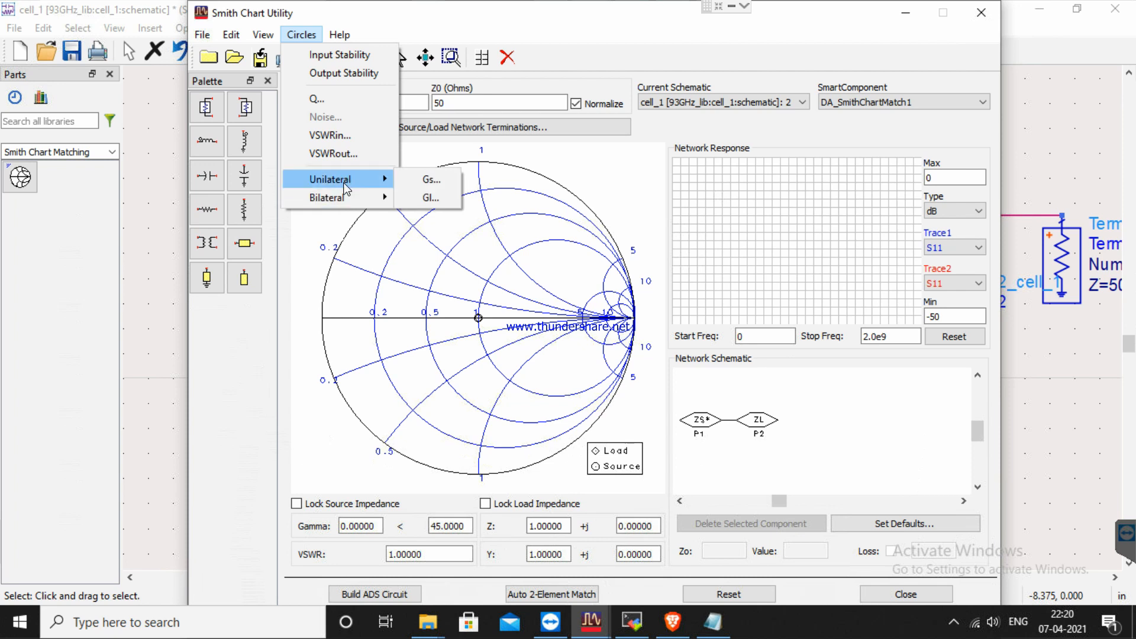
Set the S12 magnitude to .21 and try to draw the unilateral Gs gain circle.
{"action": "mouse_move", "coordinate": [342, 204]}
{"action": "mouse_move", "coordinate": [264, 40]}
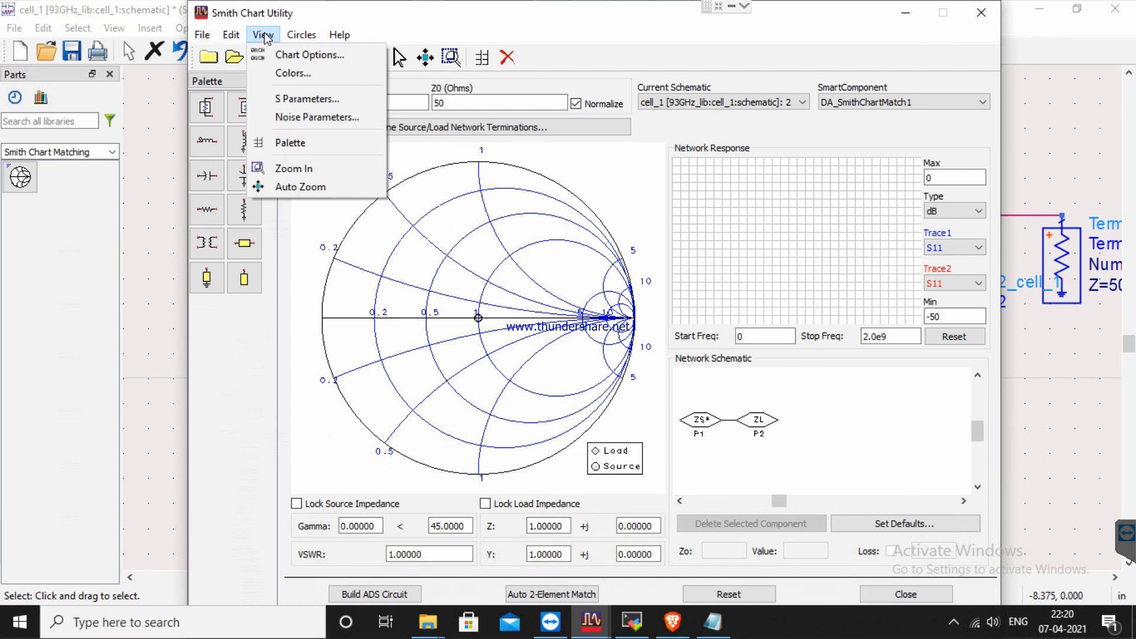
{"action": "left_click", "coordinate": [284, 98]}
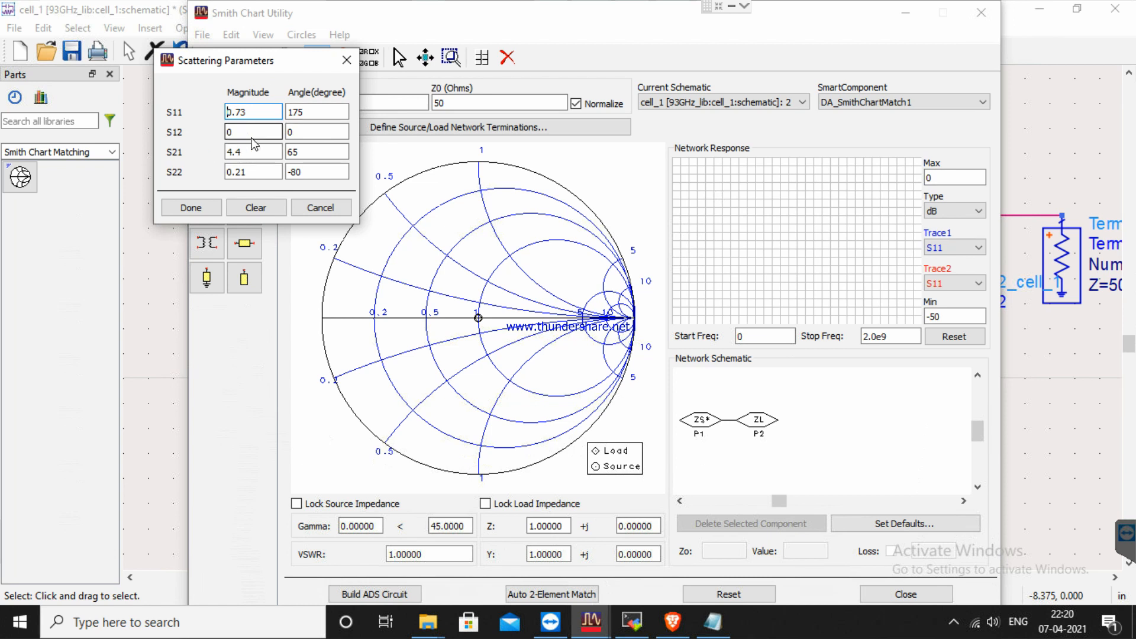
{"action": "left_click", "coordinate": [246, 137]}
{"action": "type", "text": ".21"}
{"action": "left_click", "coordinate": [192, 207]}
{"action": "left_click", "coordinate": [301, 34]}
{"action": "mouse_move", "coordinate": [376, 179]}
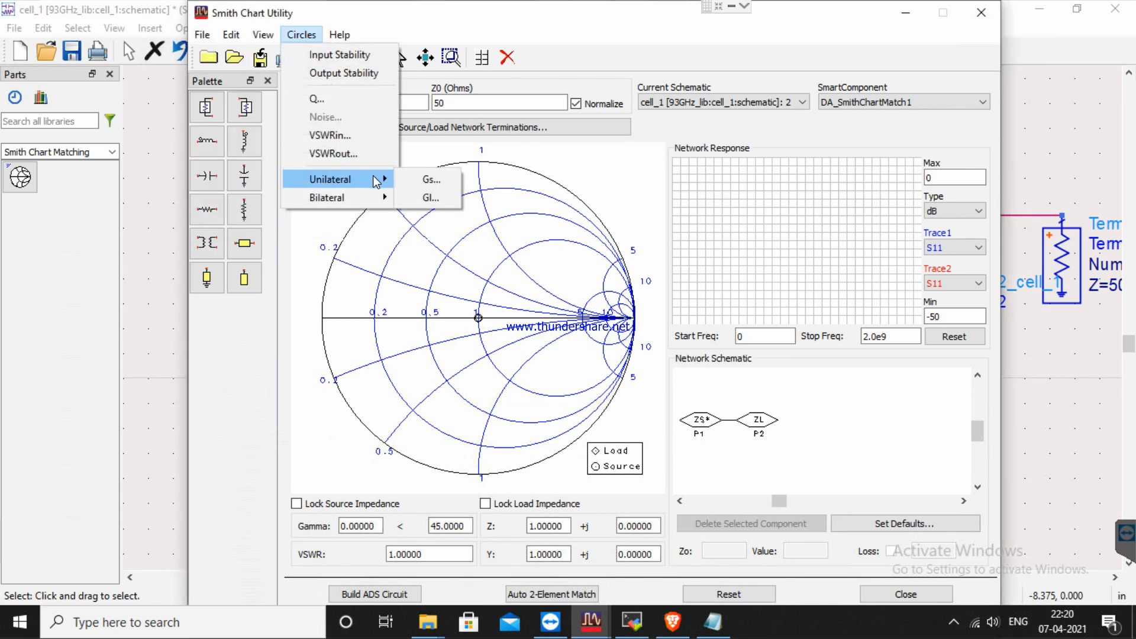
{"action": "left_click", "coordinate": [430, 179]}
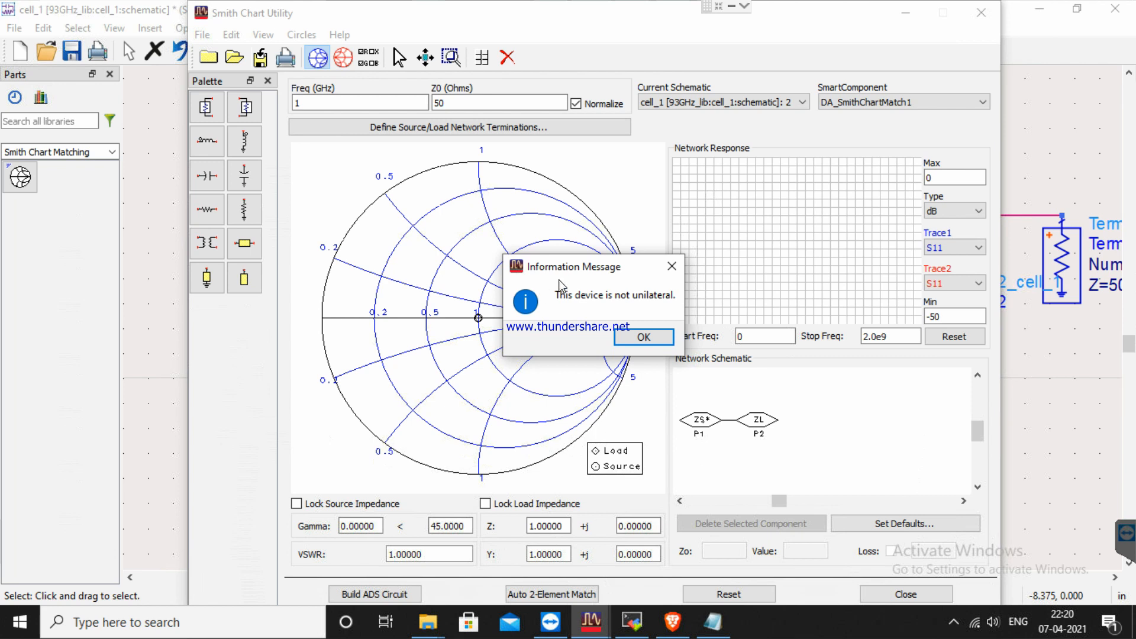
{"action": "left_click", "coordinate": [651, 336]}
Set the S12 magnitude to 0 in the scattering parameters and accept them.
{"action": "left_click", "coordinate": [263, 34]}
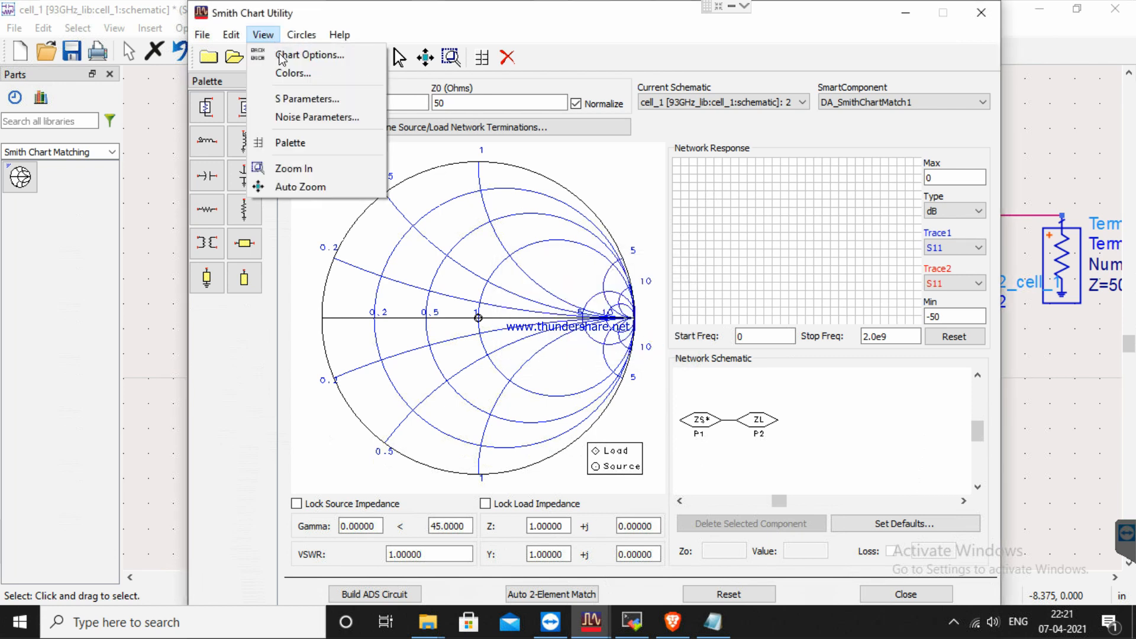
{"action": "left_click", "coordinate": [303, 100]}
{"action": "left_click", "coordinate": [256, 132]}
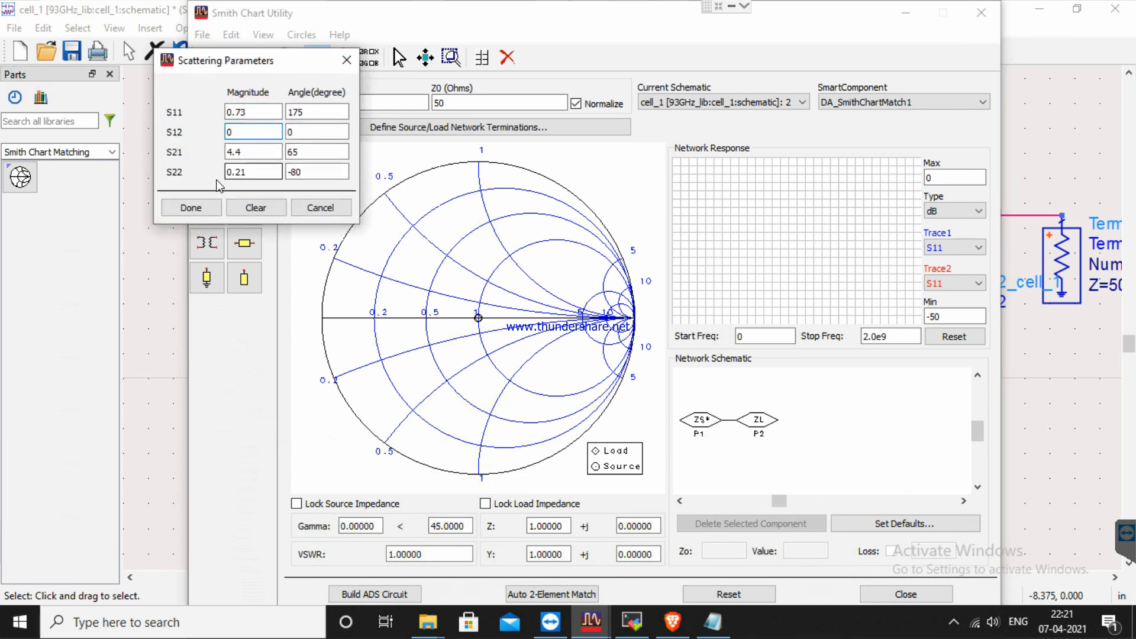
{"action": "left_click", "coordinate": [191, 208]}
Draw the unilateral source gain circle with Gs set to .835 dB.
{"action": "left_click", "coordinate": [300, 35]}
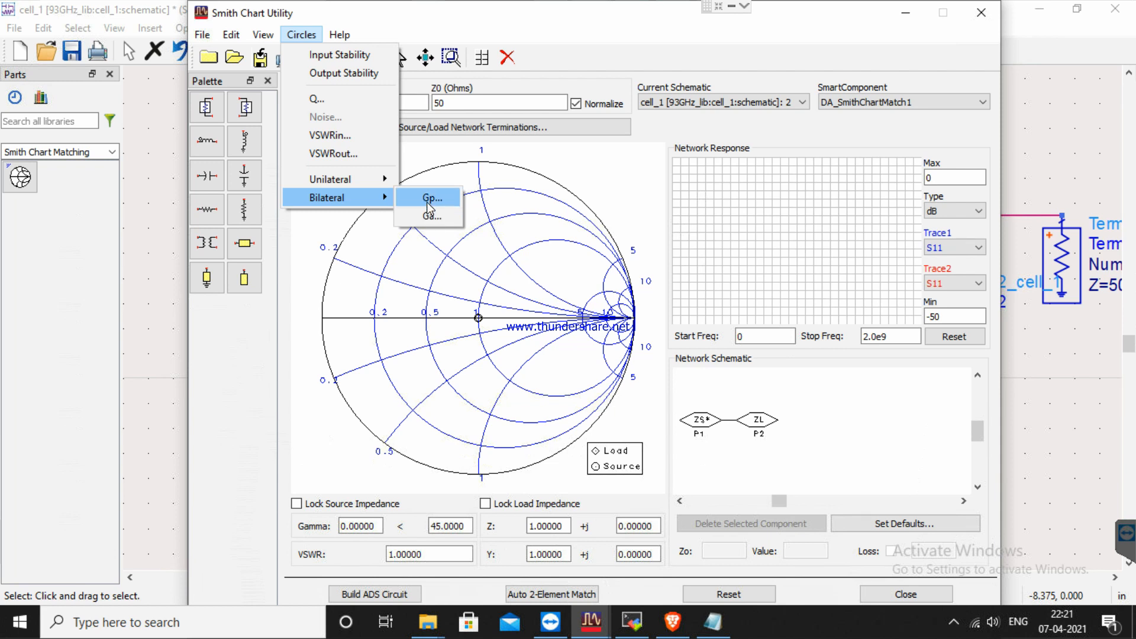
{"action": "mouse_move", "coordinate": [370, 184]}
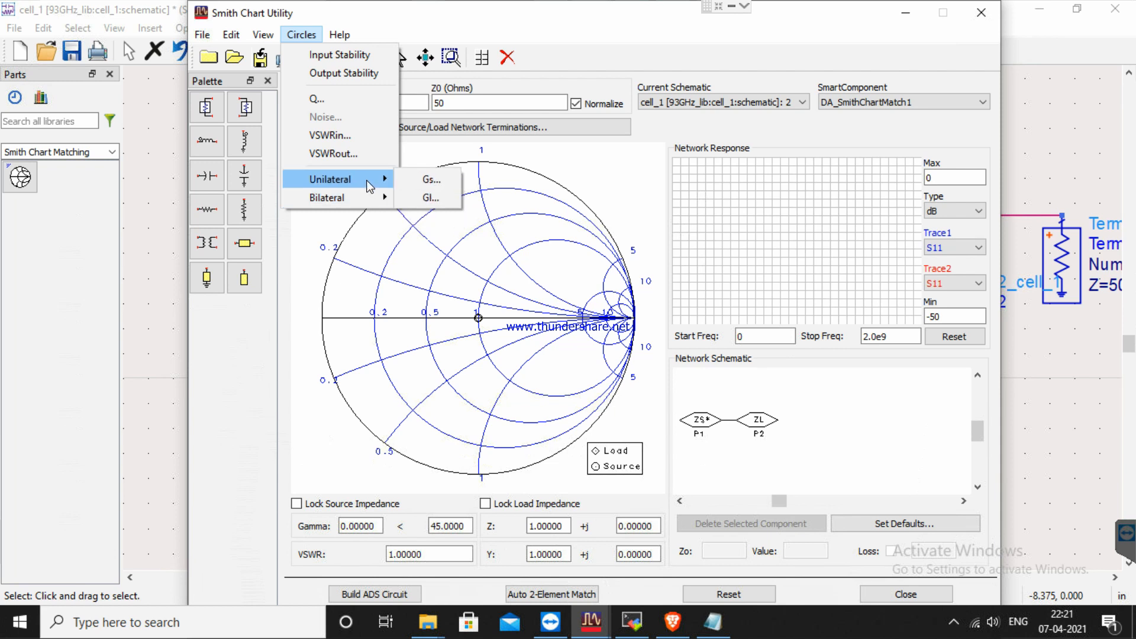
{"action": "left_click", "coordinate": [428, 182]}
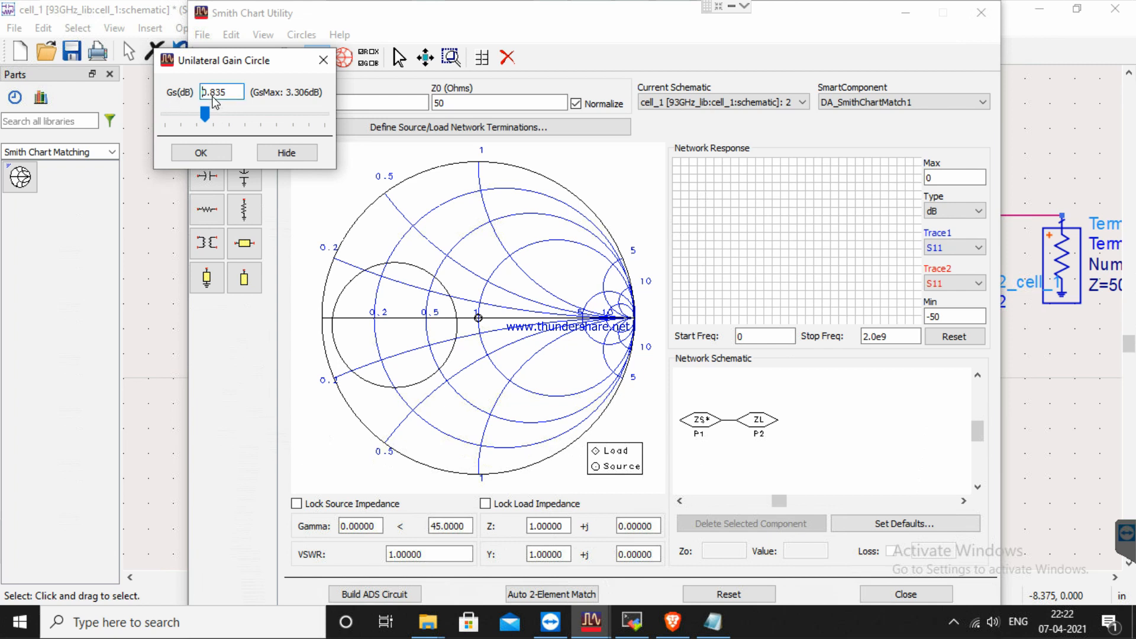
{"action": "left_click", "coordinate": [232, 91]}
{"action": "left_click_drag", "start_coordinate": [201, 114], "coordinate": [235, 117]}
{"action": "left_click", "coordinate": [228, 93]}
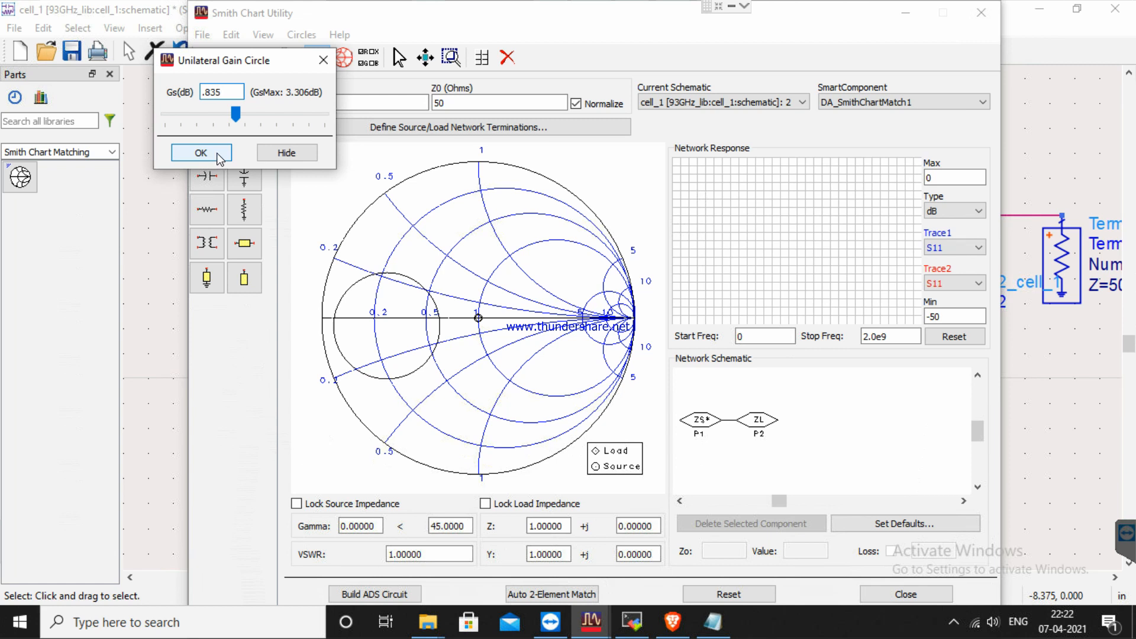
{"action": "left_click", "coordinate": [201, 153]}
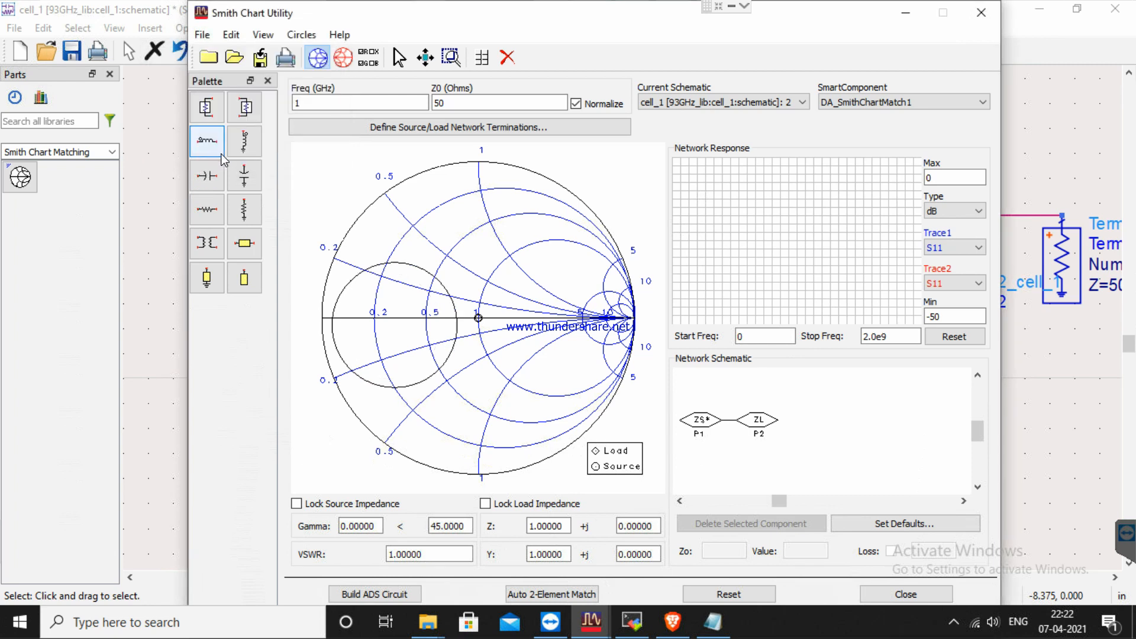
Reopen the unilateral Gs gain circle settings to check the gain value and accept them as they are.
{"action": "left_click", "coordinate": [315, 34]}
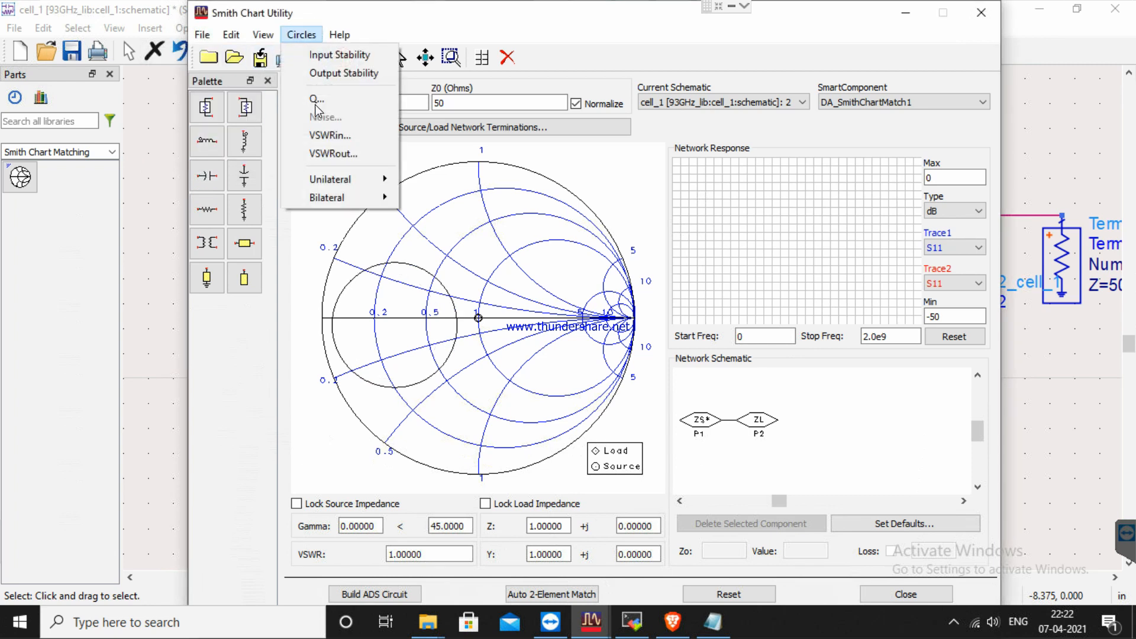
{"action": "mouse_move", "coordinate": [326, 179]}
{"action": "left_click", "coordinate": [427, 179]}
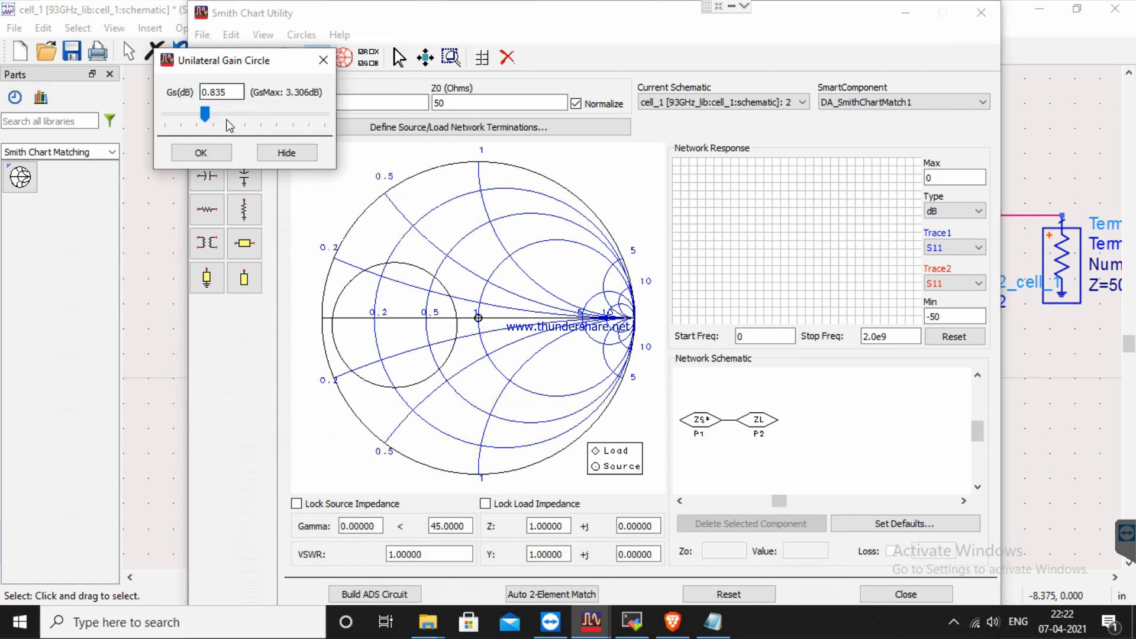
{"action": "left_click", "coordinate": [201, 152]}
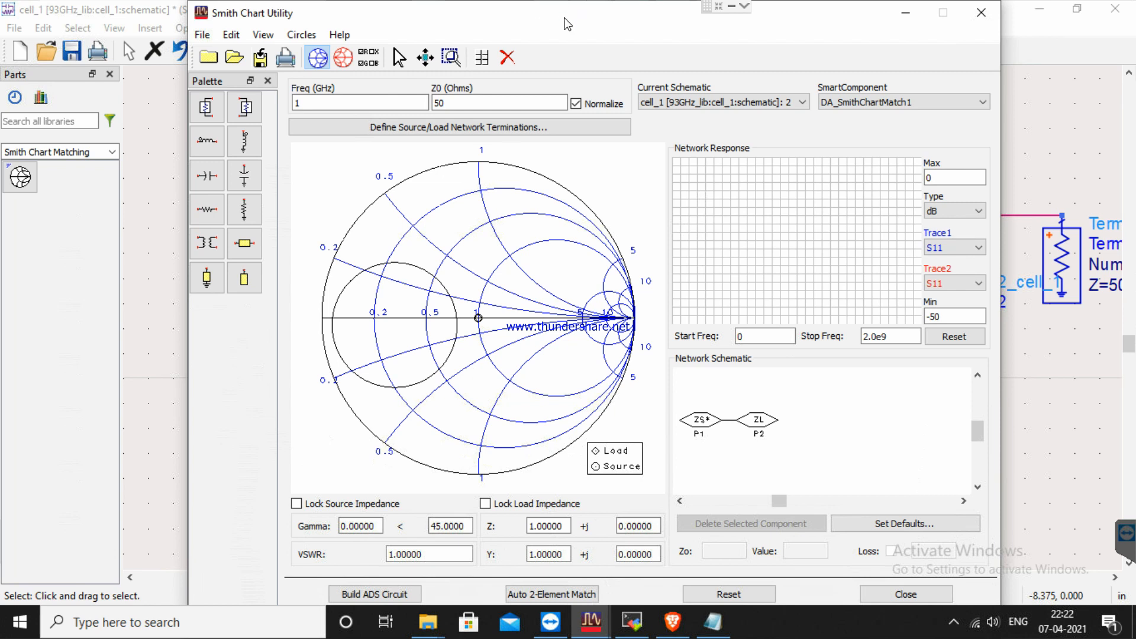
{"action": "left_click", "coordinate": [372, 525]}
{"action": "key", "text": "BackSpace"}
{"action": "key", "text": "BackSpace"}
{"action": "key", "text": "BackSpace"}
{"action": "key", "text": "BackSpace"}
{"action": "left_click", "coordinate": [448, 296]}
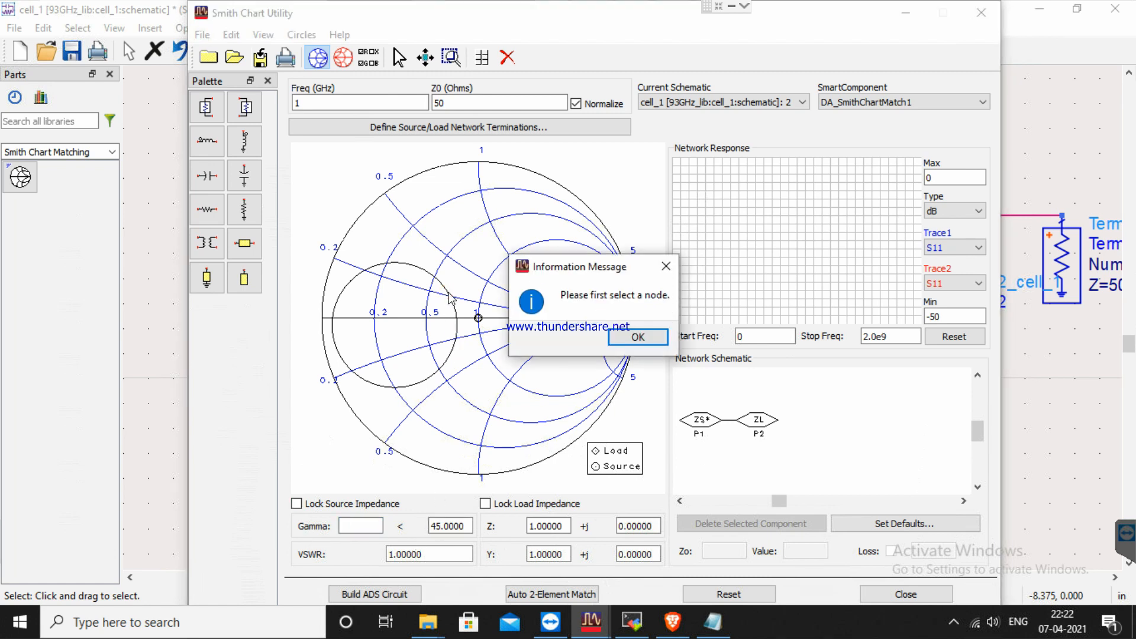
{"action": "left_click", "coordinate": [647, 338]}
{"action": "left_click", "coordinate": [689, 421]}
{"action": "left_click", "coordinate": [448, 296]}
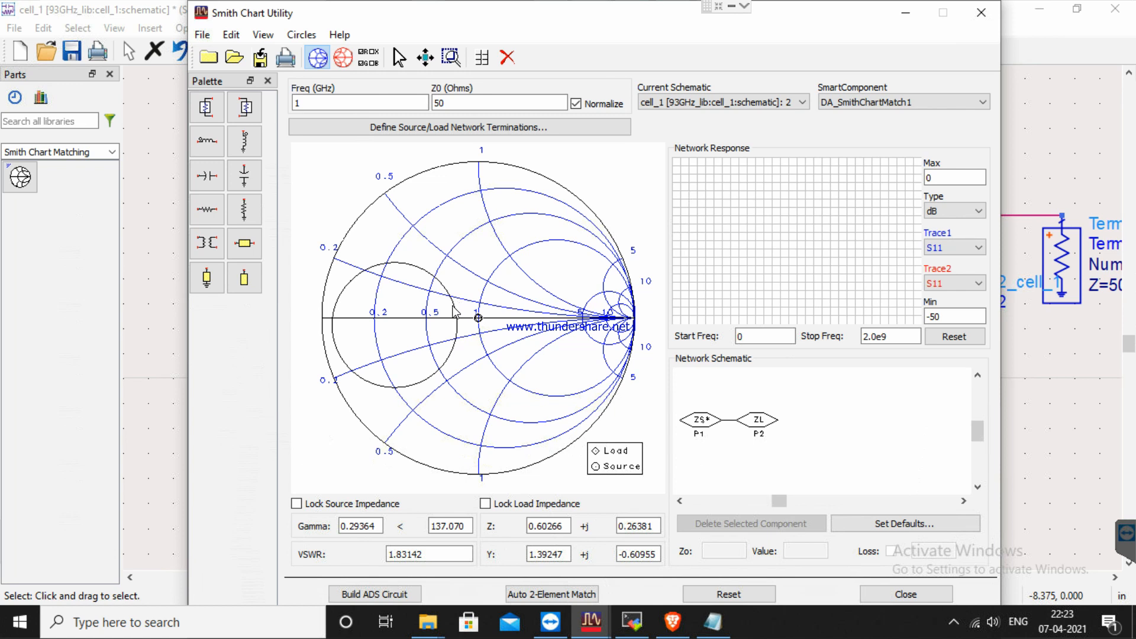
{"action": "left_click", "coordinate": [374, 528]}
{"action": "key", "text": "BackSpace"}
{"action": "key", "text": "BackSpace"}
{"action": "key", "text": "BackSpace"}
{"action": "left_click", "coordinate": [467, 529]}
{"action": "left_click", "coordinate": [644, 339]}
{"action": "left_click", "coordinate": [705, 422]}
{"action": "left_click", "coordinate": [649, 338]}
Set the reflection coefficient magnitude of the source termination ZS* to 0.15.
{"action": "left_click", "coordinate": [702, 427]}
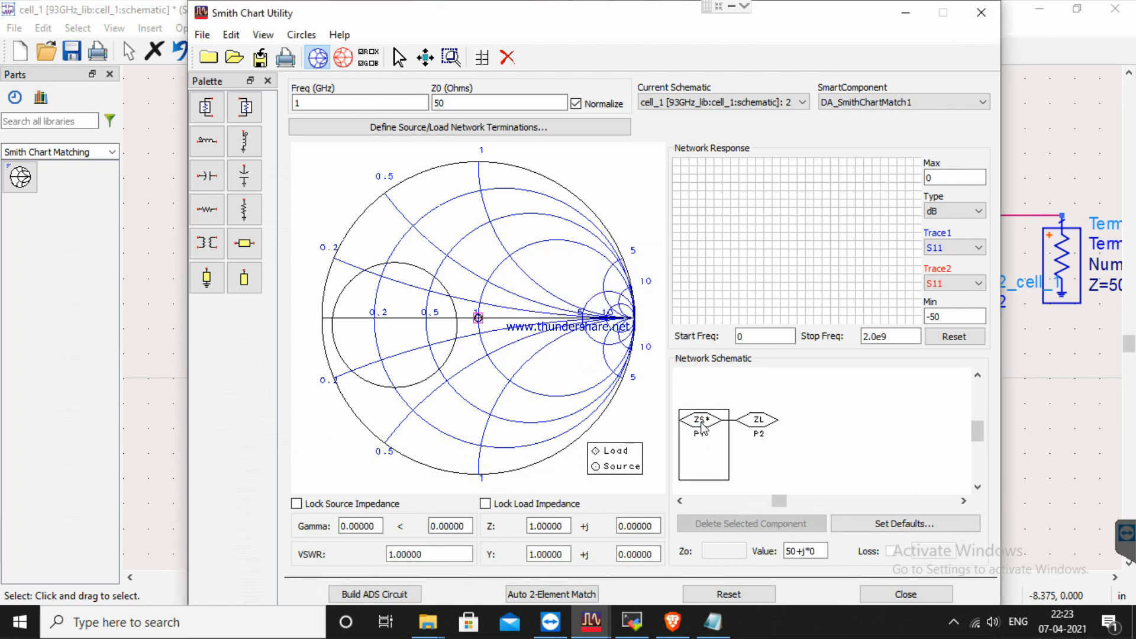
{"action": "left_click", "coordinate": [376, 525]}
{"action": "key", "text": "BackSpace"}
{"action": "key", "text": "BackSpace"}
{"action": "type", "text": "15"}
{"action": "key", "text": "Tab"}
Set the reflection coefficient angle of the source termination to 166 degrees.
{"action": "left_click", "coordinate": [466, 525]}
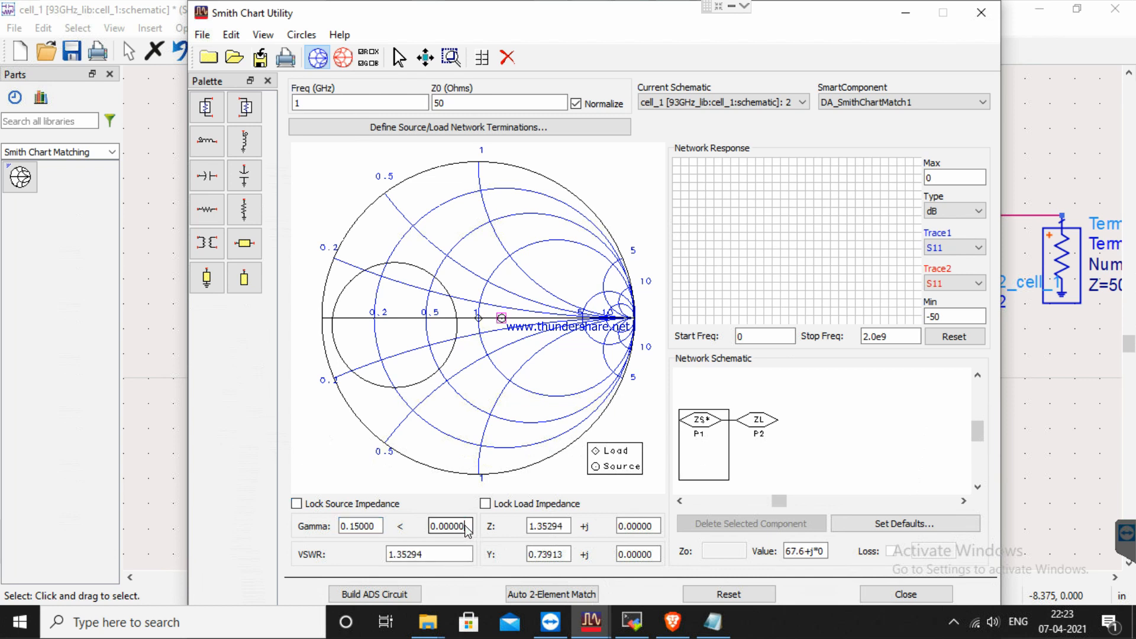
{"action": "key", "text": "BackSpace"}
{"action": "key", "text": "BackSpace"}
{"action": "key", "text": "BackSpace"}
{"action": "type", "text": "166"}
{"action": "key", "text": "Tab"}
{"action": "key", "text": "BackSpace"}
{"action": "key", "text": "BackSpace"}
{"action": "key", "text": "BackSpace"}
{"action": "key", "text": "BackSpace"}
{"action": "type", "text": "166"}
{"action": "key", "text": "Tab"}
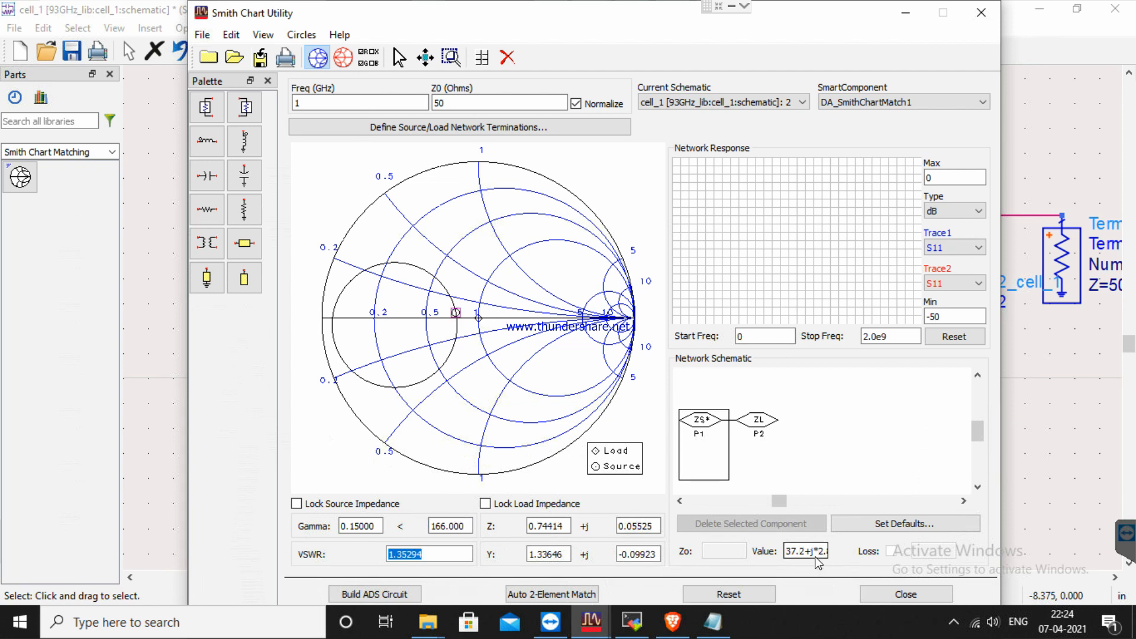
Examine the load termination and how DA_SmithChartMatch1 sits between the 50 ohm terminal and the S2P block in the schematic.
{"action": "left_click", "coordinate": [760, 422]}
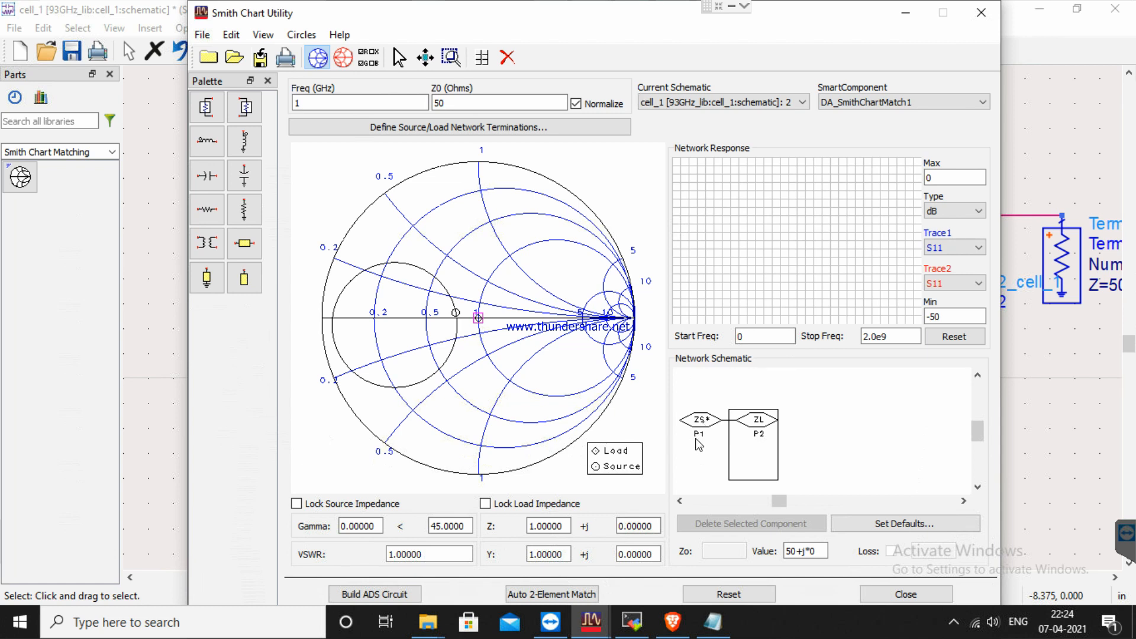
{"action": "left_click_drag", "start_coordinate": [601, 21], "coordinate": [621, 327]}
{"action": "left_click_drag", "start_coordinate": [623, 374], "coordinate": [631, 445]}
{"action": "left_click", "coordinate": [461, 243]}
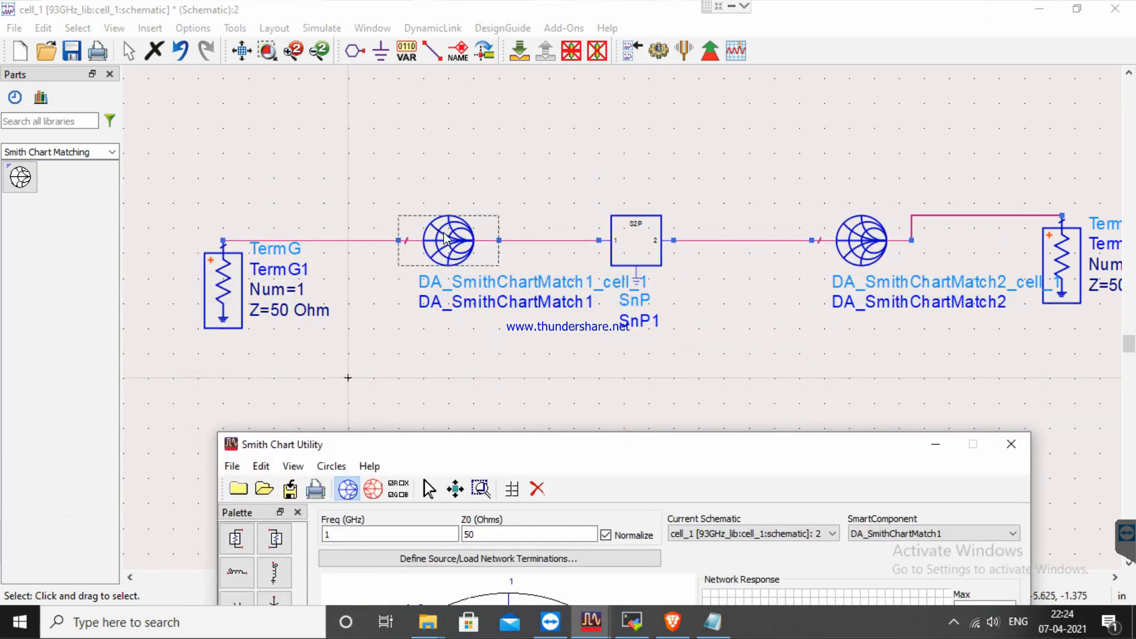
{"action": "left_click", "coordinate": [502, 369]}
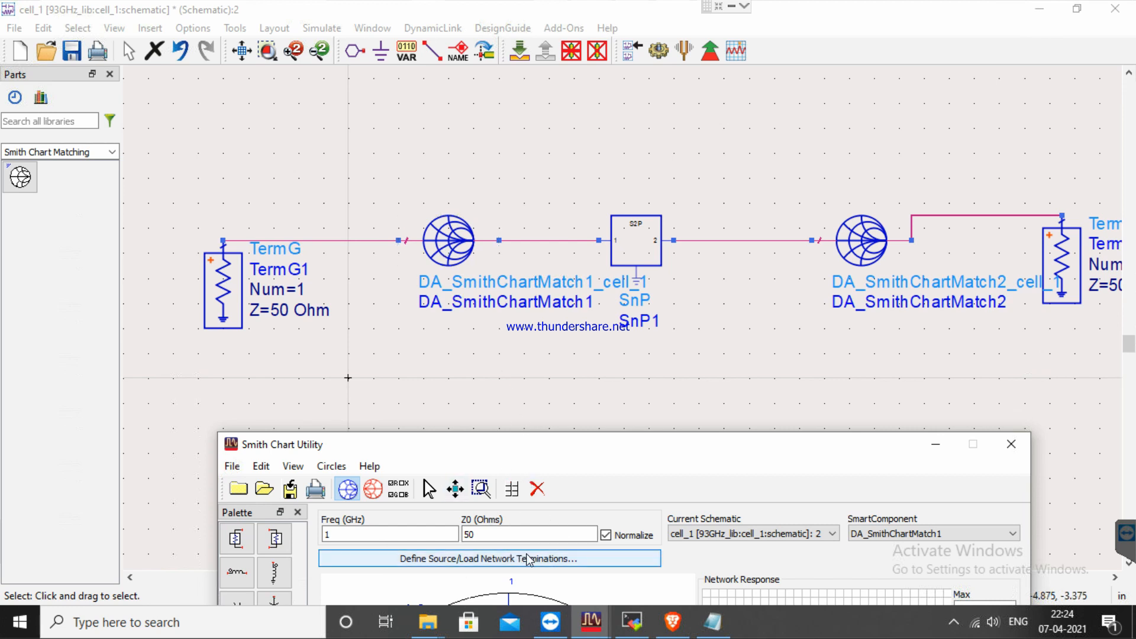
{"action": "left_click", "coordinate": [457, 234]}
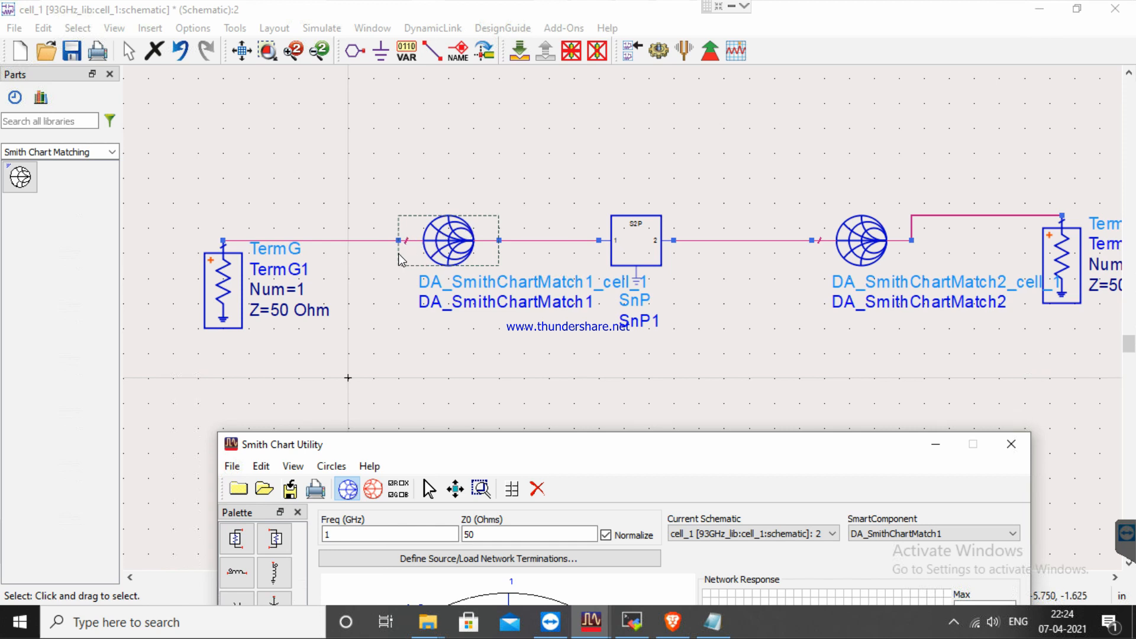
{"action": "left_click", "coordinate": [480, 270]}
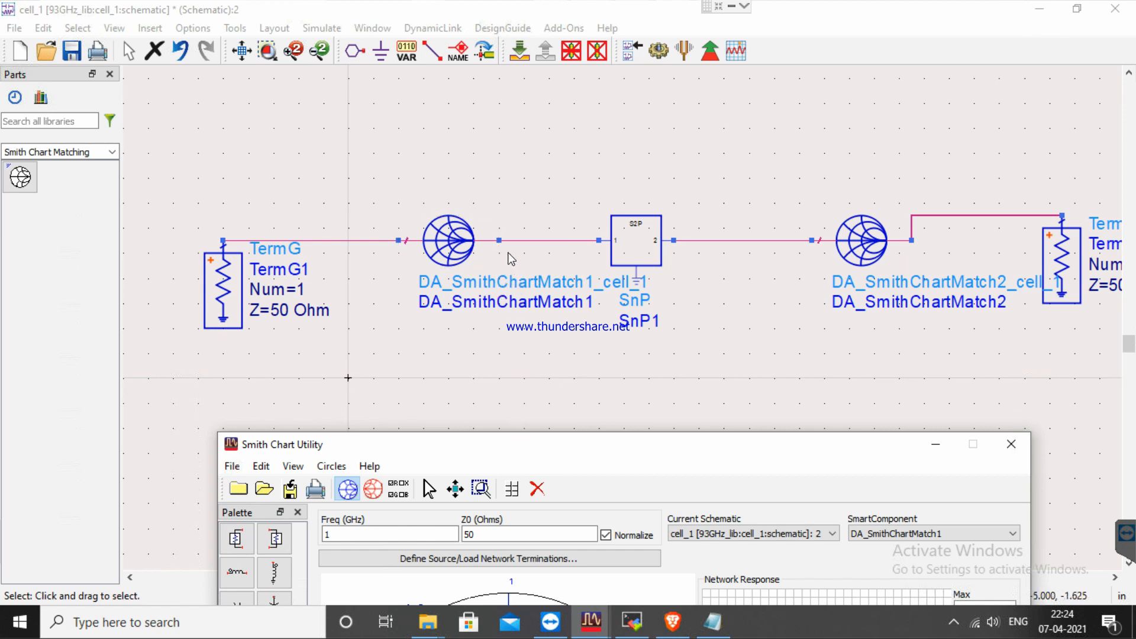
{"action": "left_click_drag", "start_coordinate": [507, 449], "coordinate": [469, 20]}
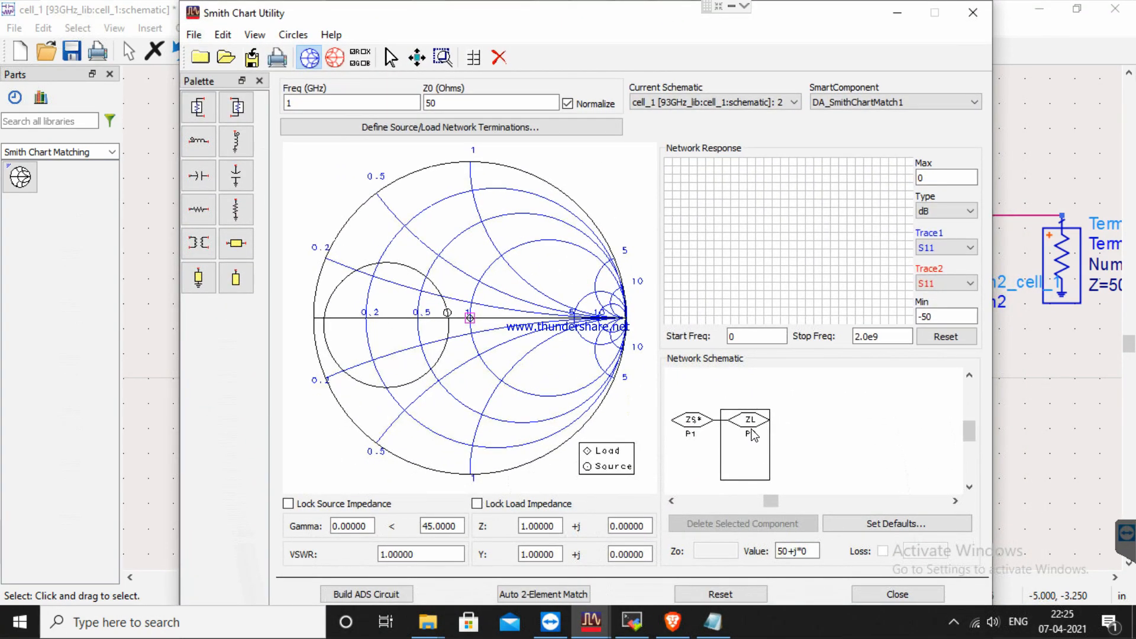
{"action": "left_click_drag", "start_coordinate": [615, 15], "coordinate": [909, 332]}
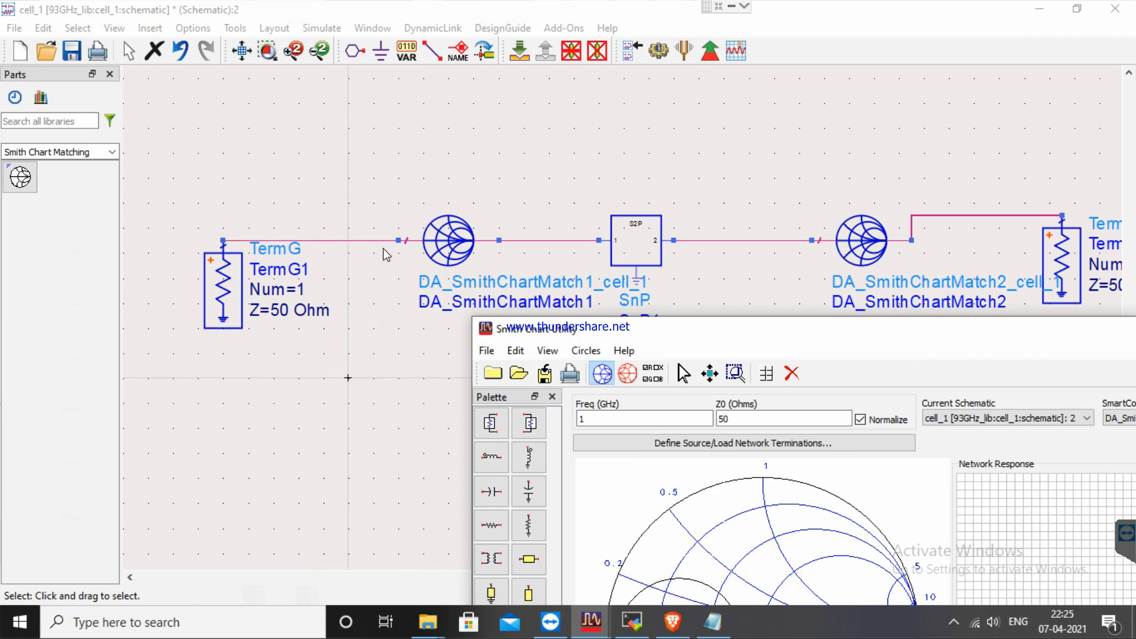
{"action": "left_click_drag", "start_coordinate": [752, 323], "coordinate": [333, 6]}
Copy the source termination's impedance value, then replace it with 50 ohms.
{"action": "left_click", "coordinate": [608, 421]}
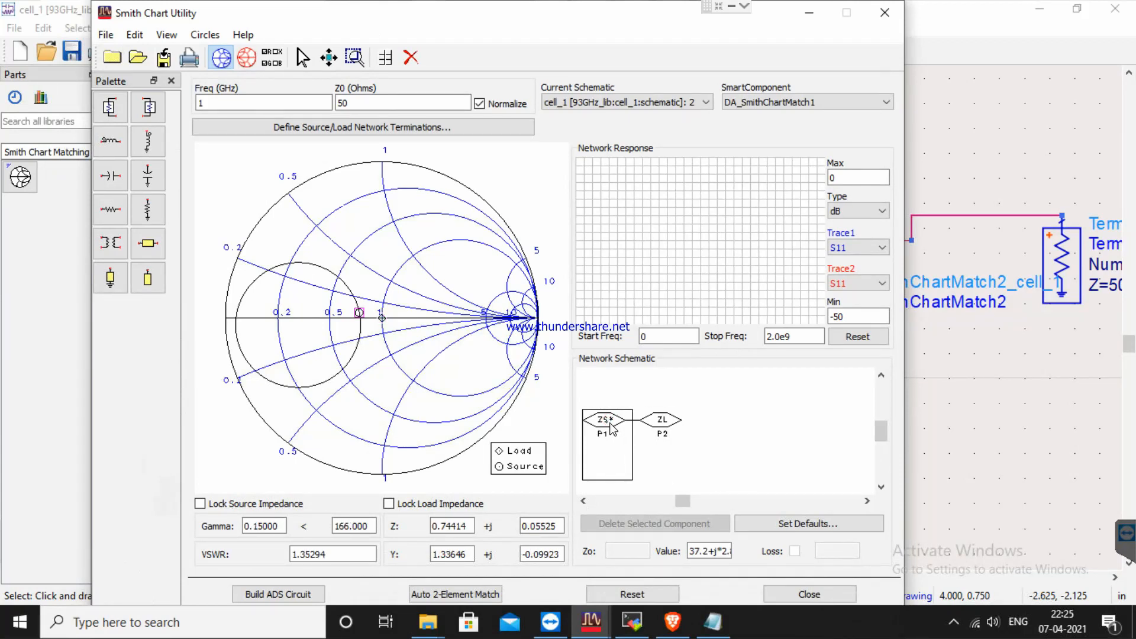
{"action": "left_click_drag", "start_coordinate": [701, 554], "coordinate": [707, 557]}
{"action": "key", "text": "shift+Home"}
{"action": "key", "text": "ctrl+a"}
{"action": "key", "text": "ctrl+c"}
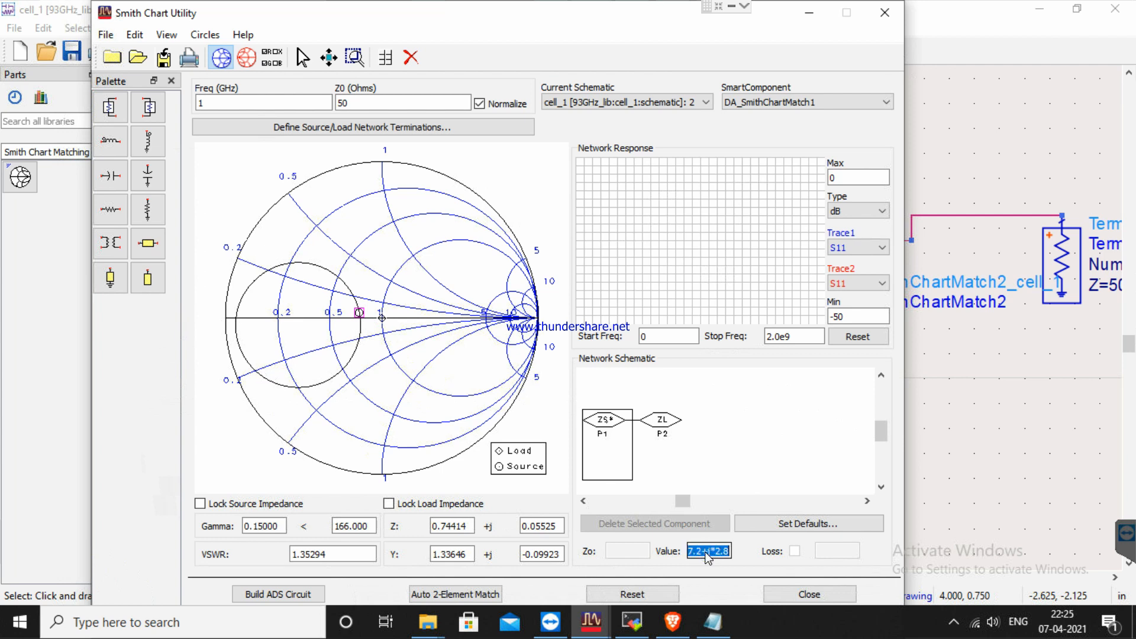
{"action": "type", "text": "50"}
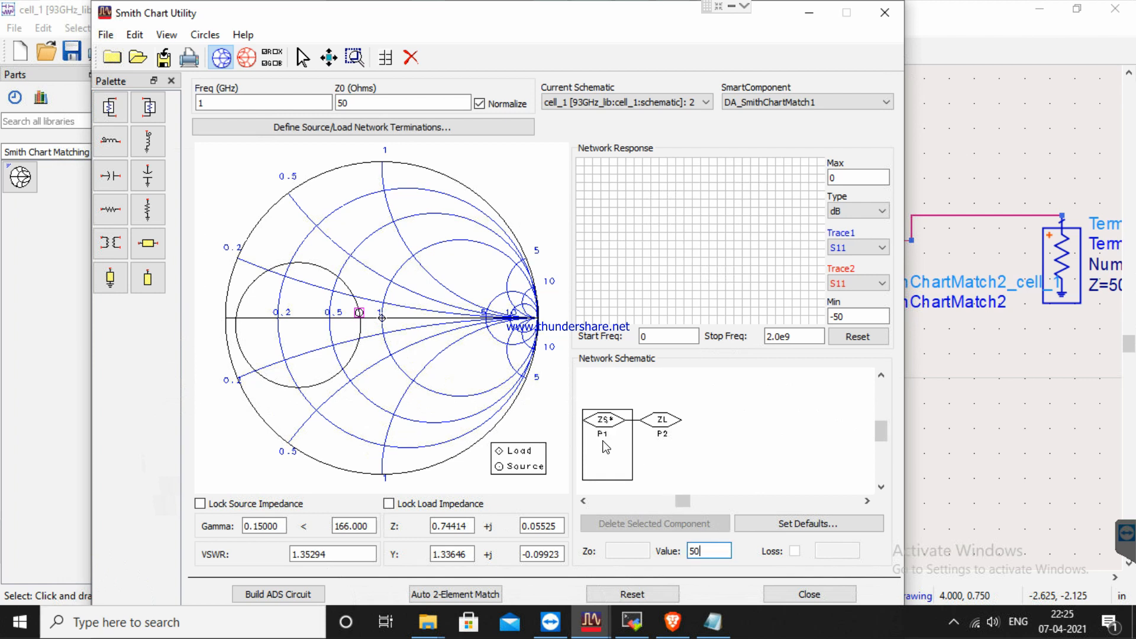
Set the load termination ZL to the copied impedance 37.2+j*2.8.
{"action": "left_click", "coordinate": [658, 421]}
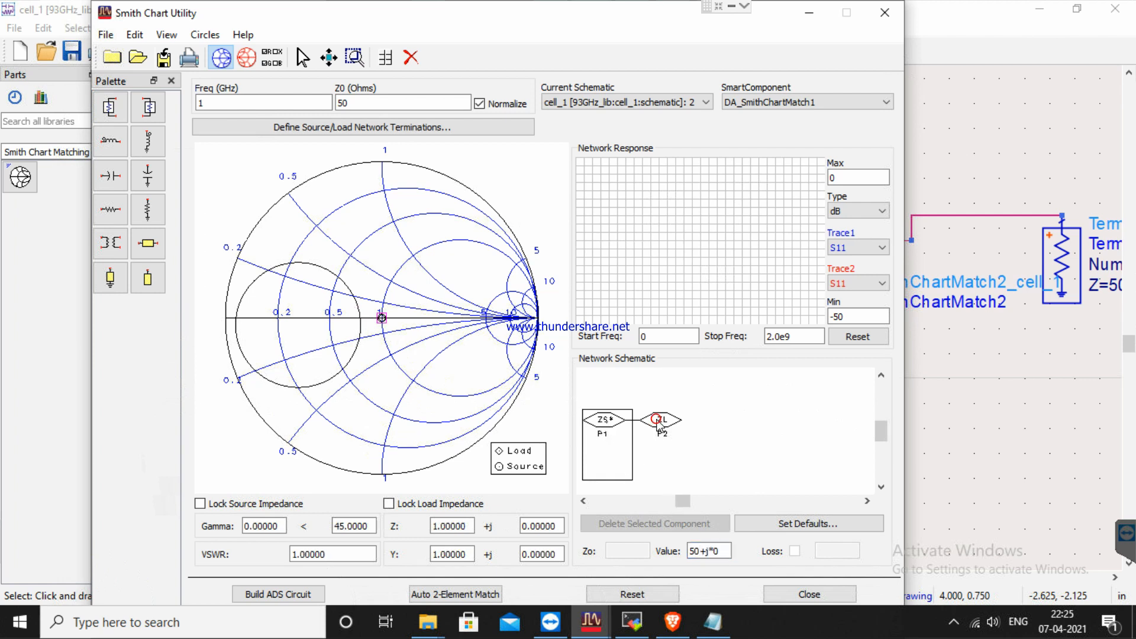
{"action": "left_click", "coordinate": [722, 551]}
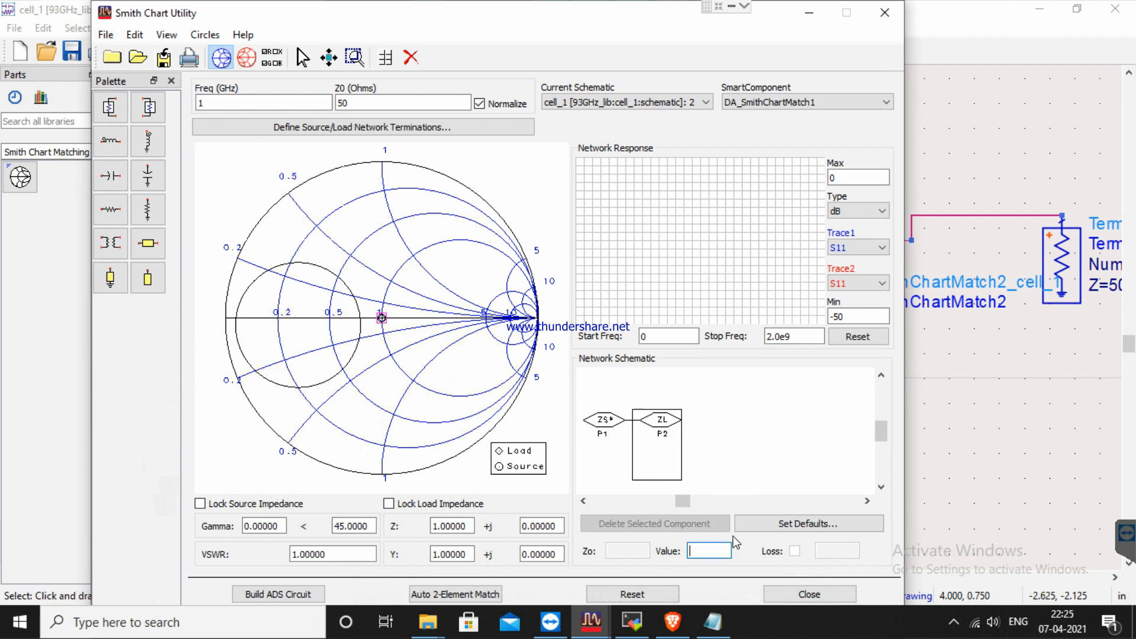
{"action": "key", "text": "ctrl+v"}
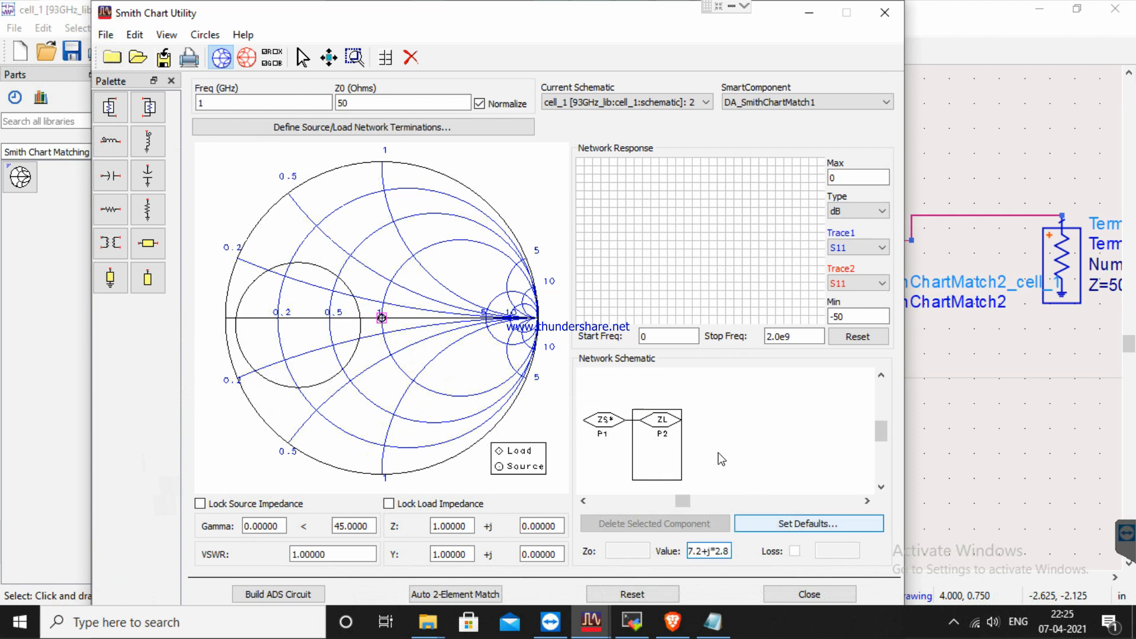
{"action": "left_click", "coordinate": [659, 432]}
Compare the source and load terminations on the Smith chart with the two sides of DA_SmithChartMatch1 in the schematic.
{"action": "left_click", "coordinate": [607, 420]}
{"action": "left_click", "coordinate": [654, 422]}
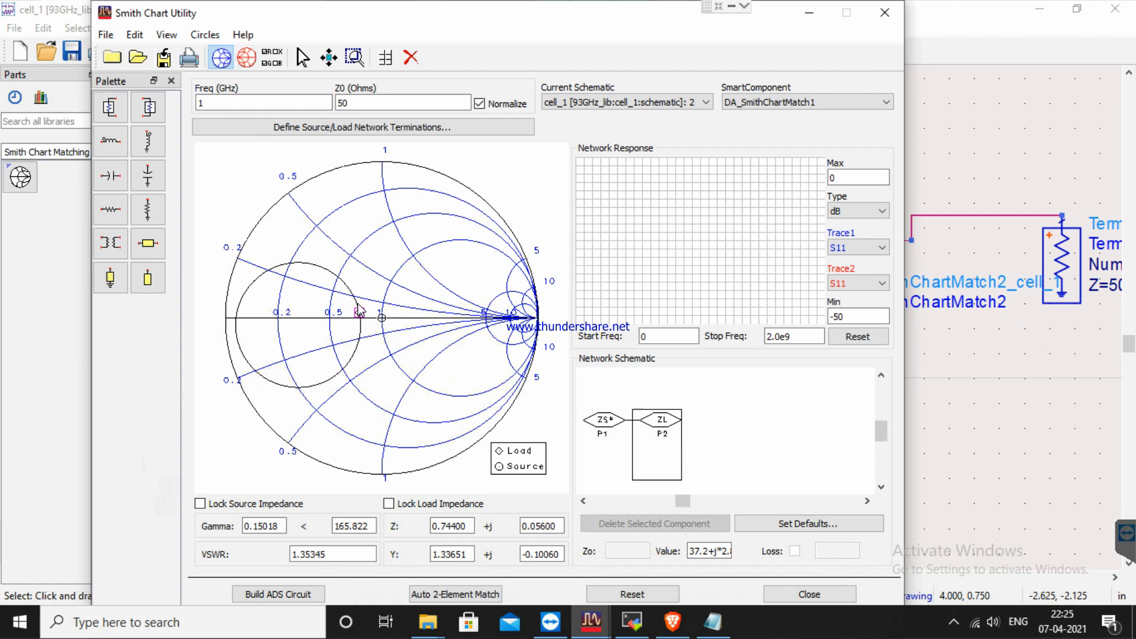
{"action": "left_click", "coordinate": [603, 427]}
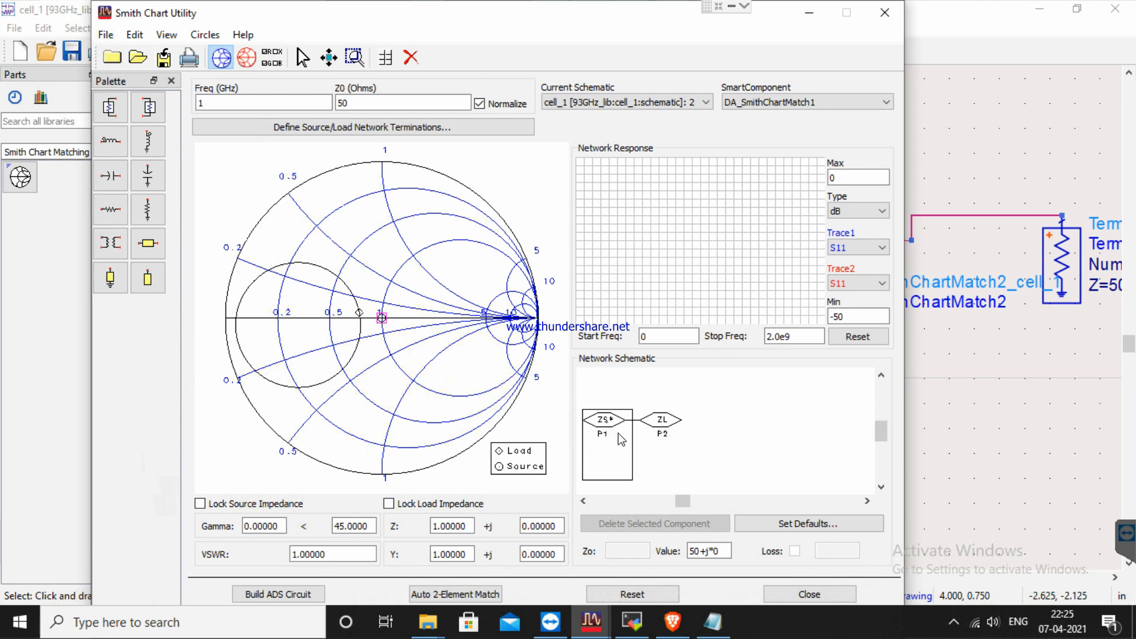
{"action": "left_click", "coordinate": [659, 427]}
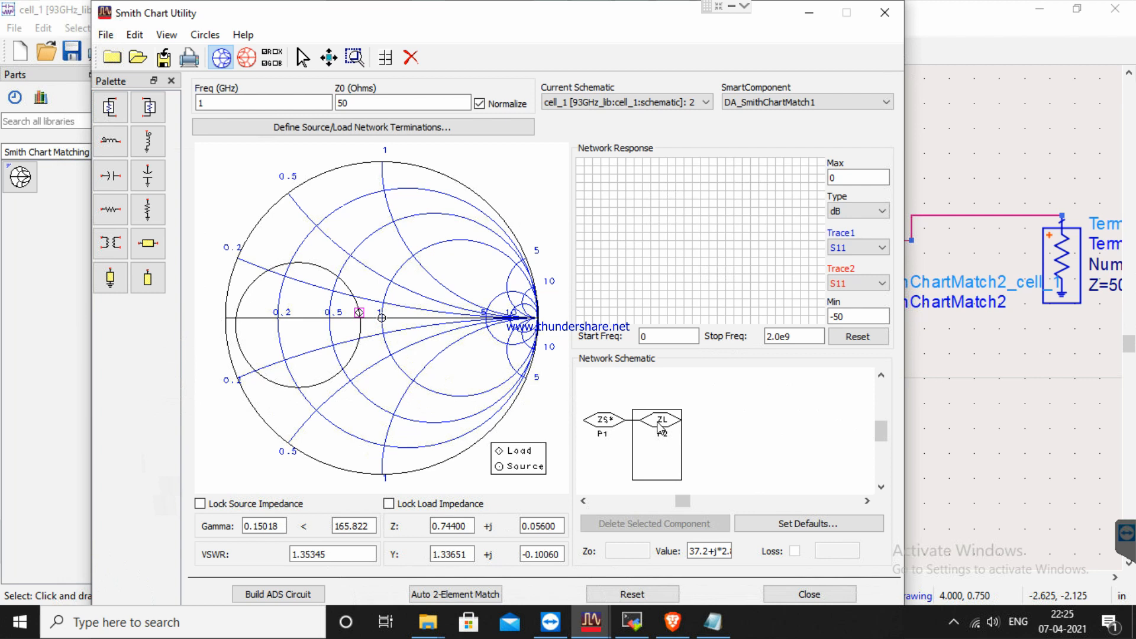
{"action": "left_click", "coordinate": [608, 425]}
{"action": "left_click", "coordinate": [656, 427]}
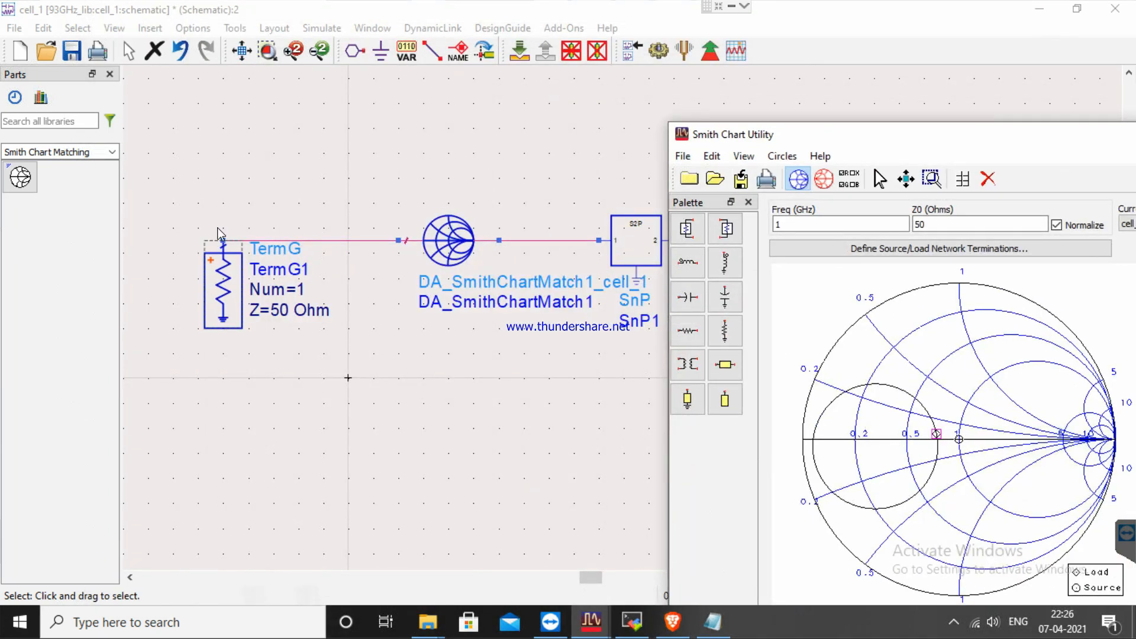
{"action": "left_click_drag", "start_coordinate": [868, 139], "coordinate": [305, 26]}
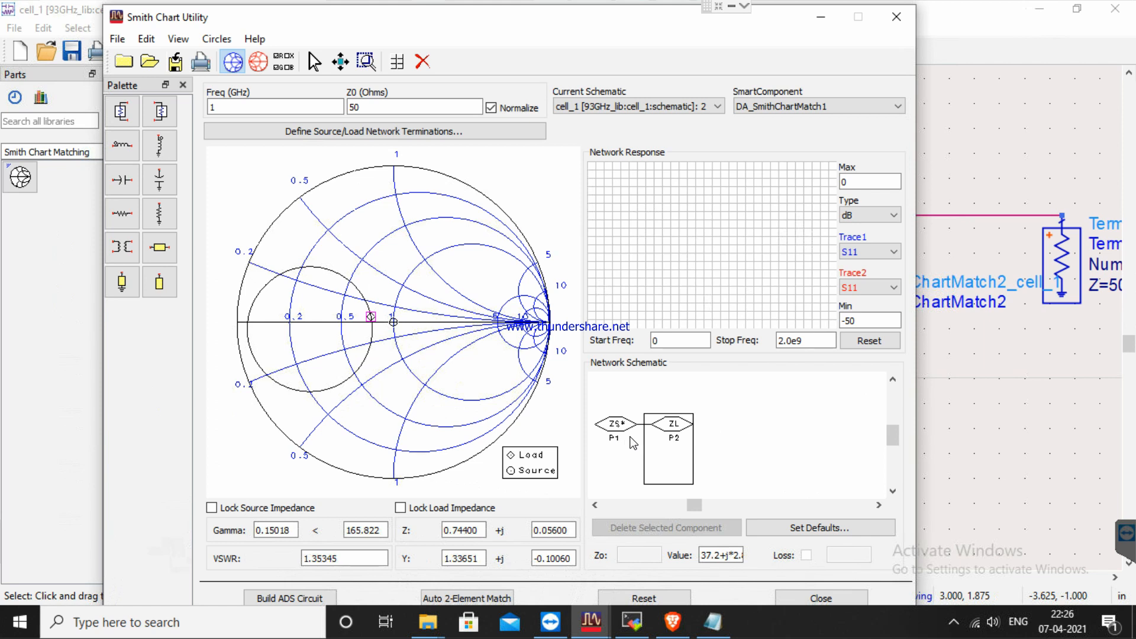
{"action": "left_click_drag", "start_coordinate": [666, 21], "coordinate": [703, 484]}
{"action": "left_click", "coordinate": [520, 257]}
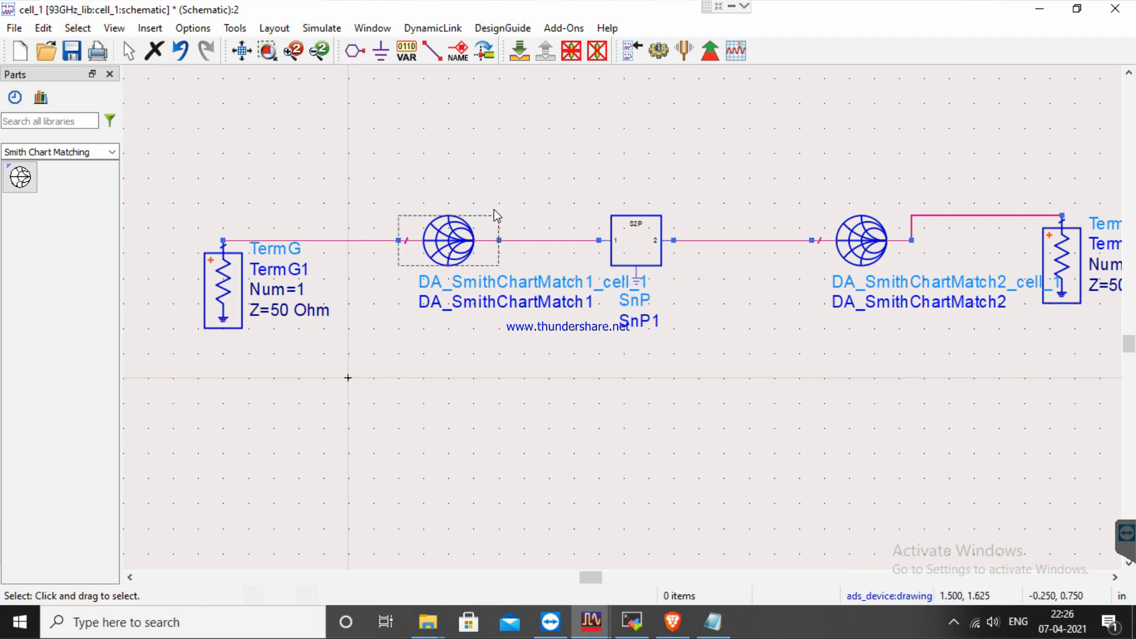
{"action": "left_click", "coordinate": [592, 623]}
{"action": "left_click", "coordinate": [712, 560]}
{"action": "left_click_drag", "start_coordinate": [739, 358], "coordinate": [735, 70]}
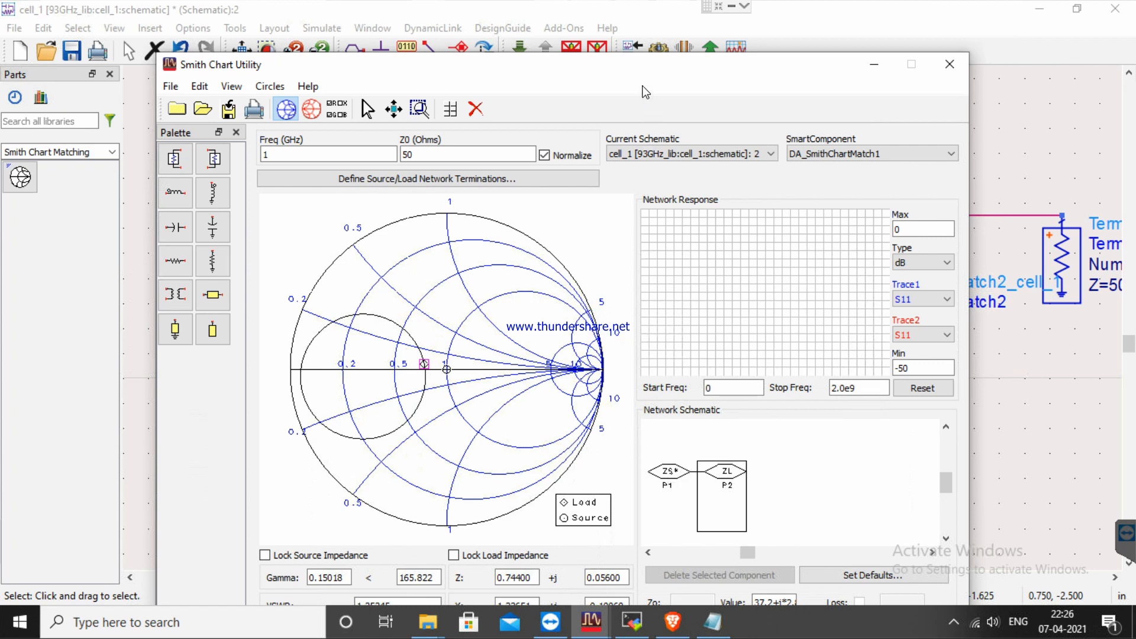
{"action": "left_click_drag", "start_coordinate": [632, 66], "coordinate": [637, 17]}
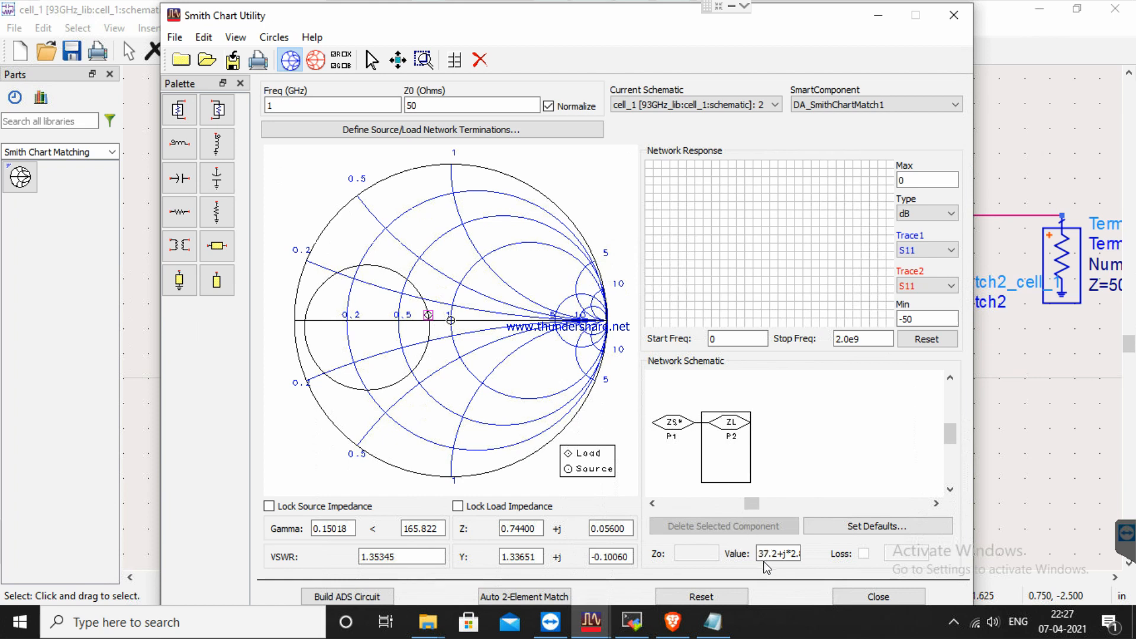
Change the load termination's impedance to its conjugate 37.2-j*2.8 and check both terminations on the chart.
{"action": "left_click", "coordinate": [785, 559]}
{"action": "key", "text": "BackSpace"}
{"action": "key", "text": "BackSpace"}
{"action": "type", "text": "-j"}
{"action": "left_click", "coordinate": [673, 427]}
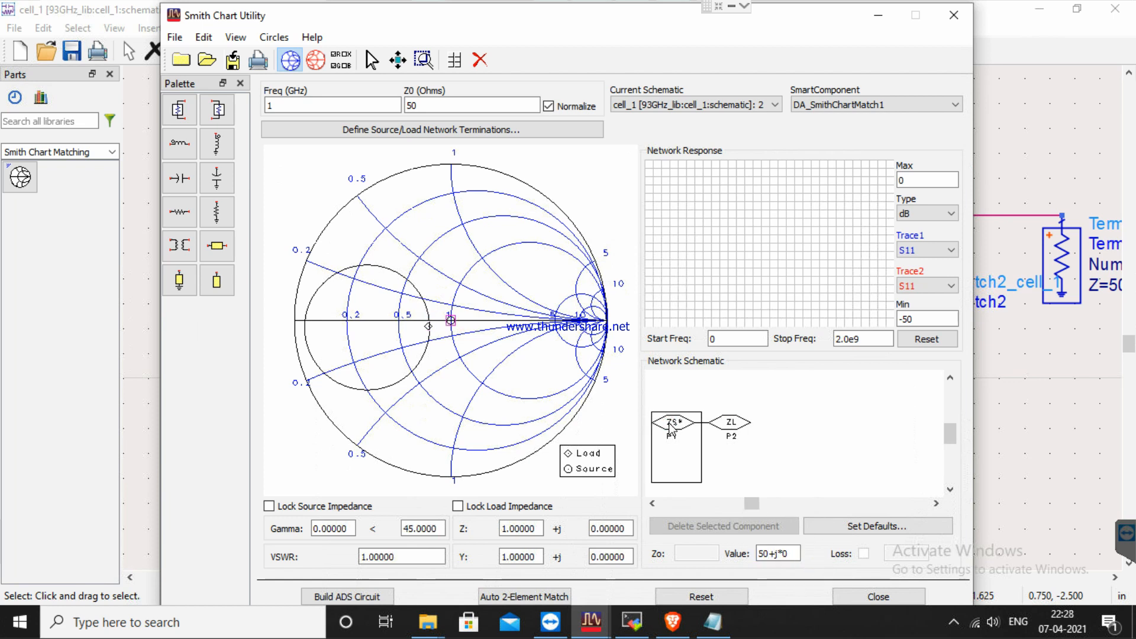
{"action": "left_click", "coordinate": [732, 431]}
{"action": "left_click", "coordinate": [676, 430]}
{"action": "left_click", "coordinate": [734, 429]}
{"action": "left_click", "coordinate": [681, 427]}
{"action": "left_click", "coordinate": [727, 427]}
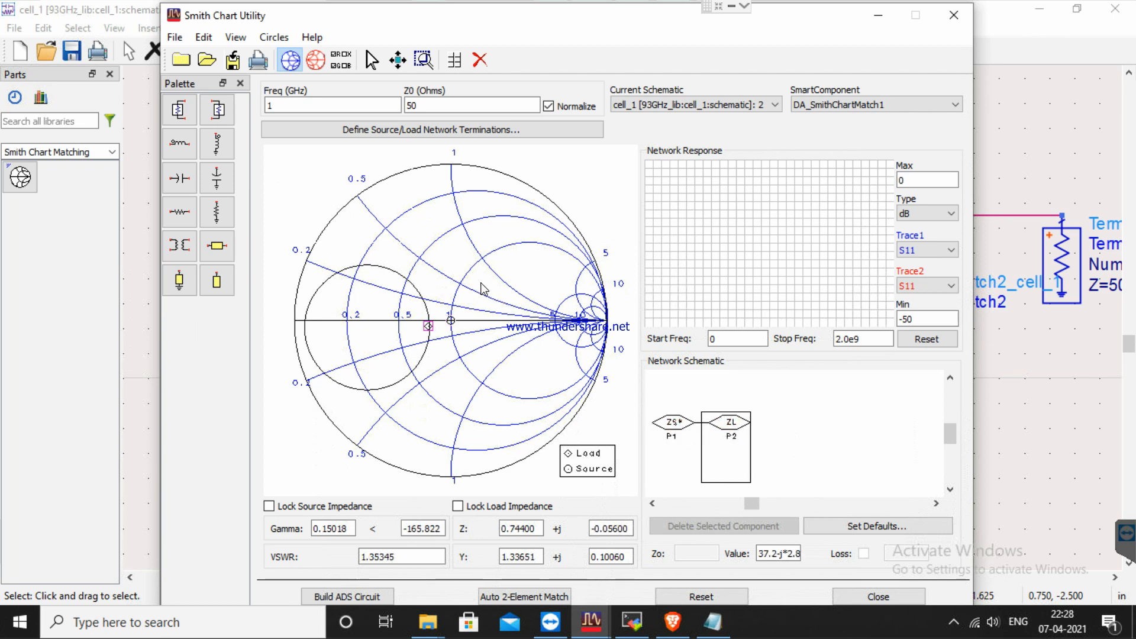
Overlay the admittance circles and add a series transmission line from the load point to the unit conductance circle.
{"action": "left_click", "coordinate": [316, 60]}
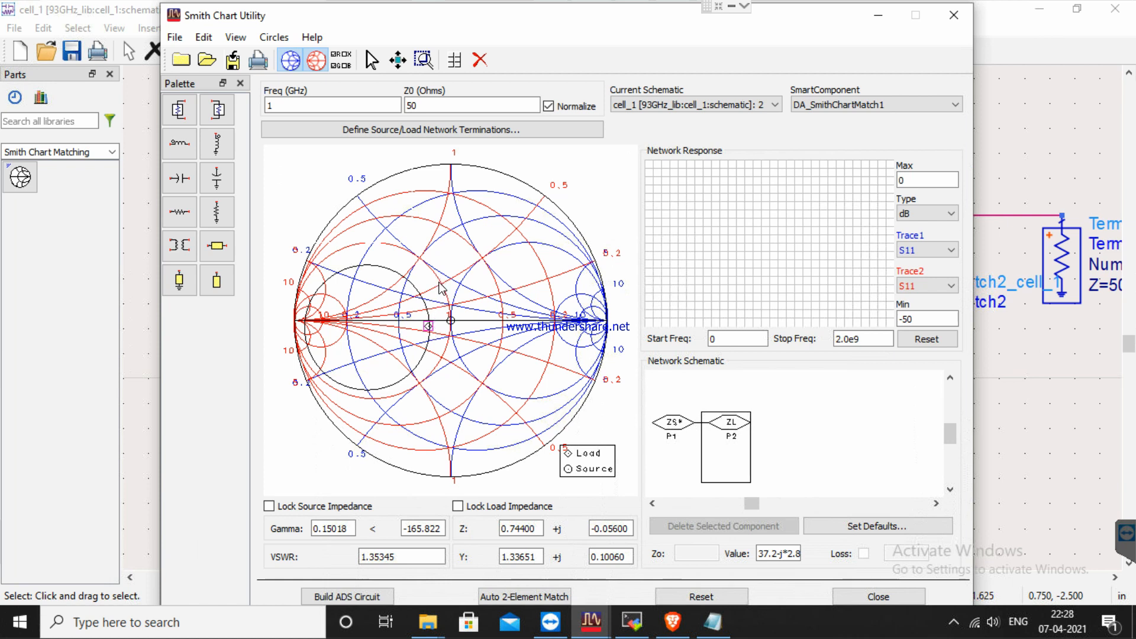
{"action": "left_click", "coordinate": [424, 64]}
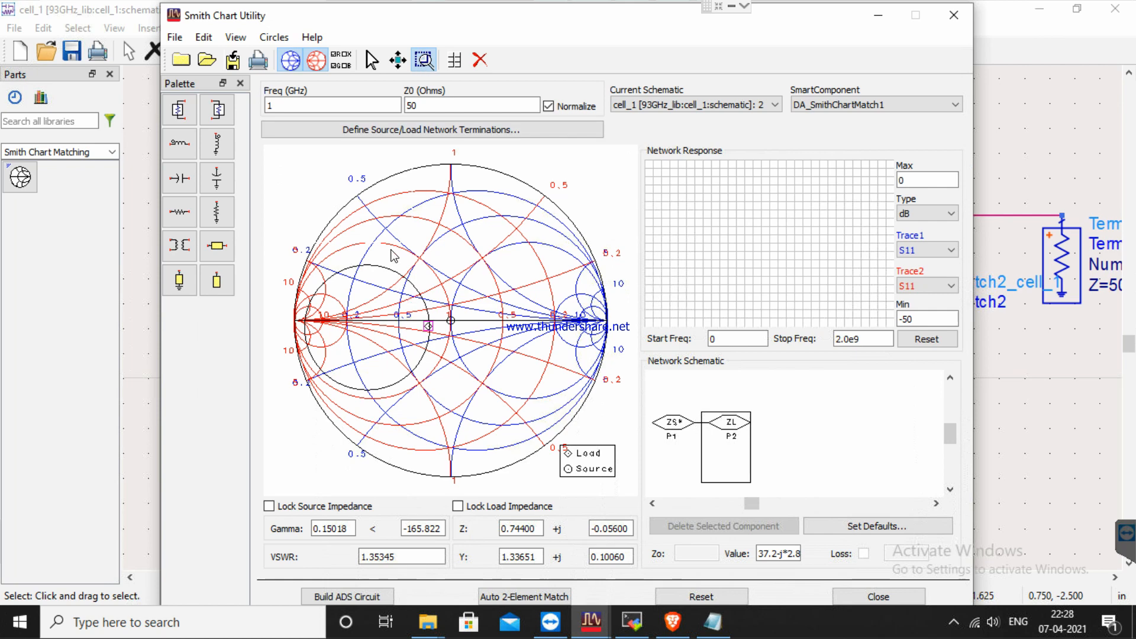
{"action": "mouse_move", "coordinate": [402, 262]}
{"action": "left_mouse_down"}
{"action": "mouse_move", "coordinate": [419, 320]}
{"action": "mouse_move", "coordinate": [489, 398]}
{"action": "mouse_move", "coordinate": [527, 394]}
{"action": "left_mouse_up"}
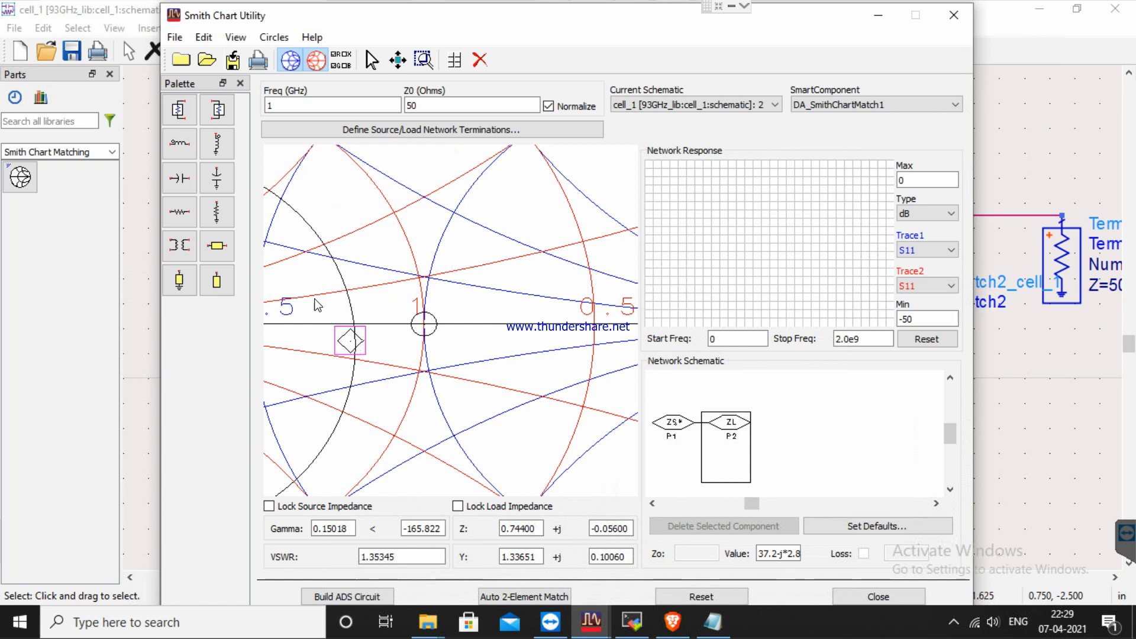
{"action": "left_click", "coordinate": [219, 253]}
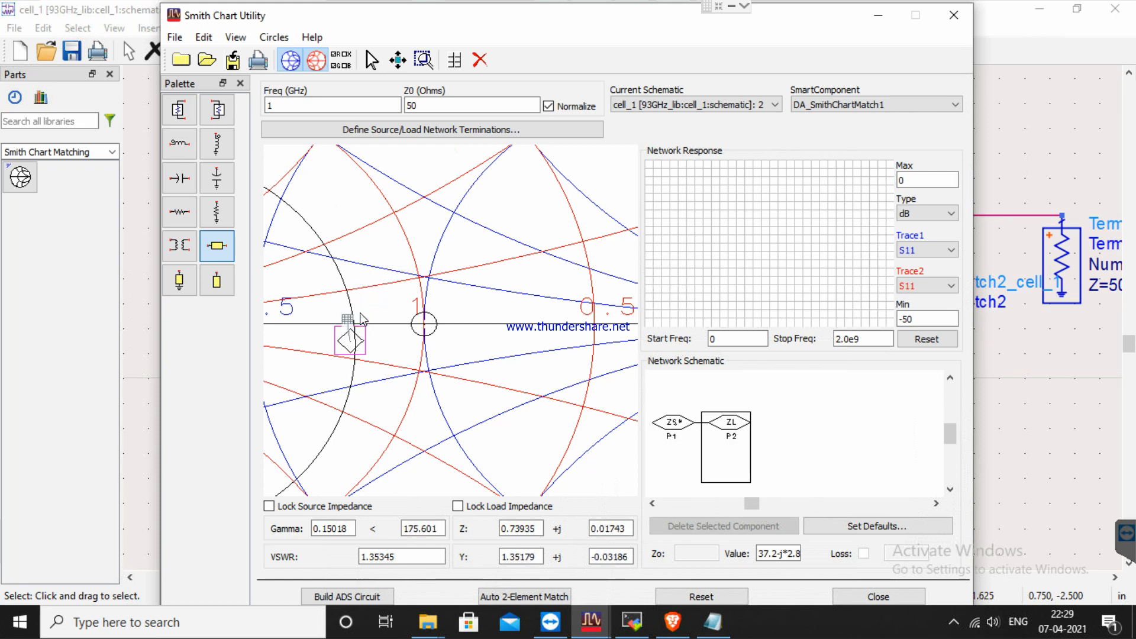
{"action": "left_click", "coordinate": [415, 261]}
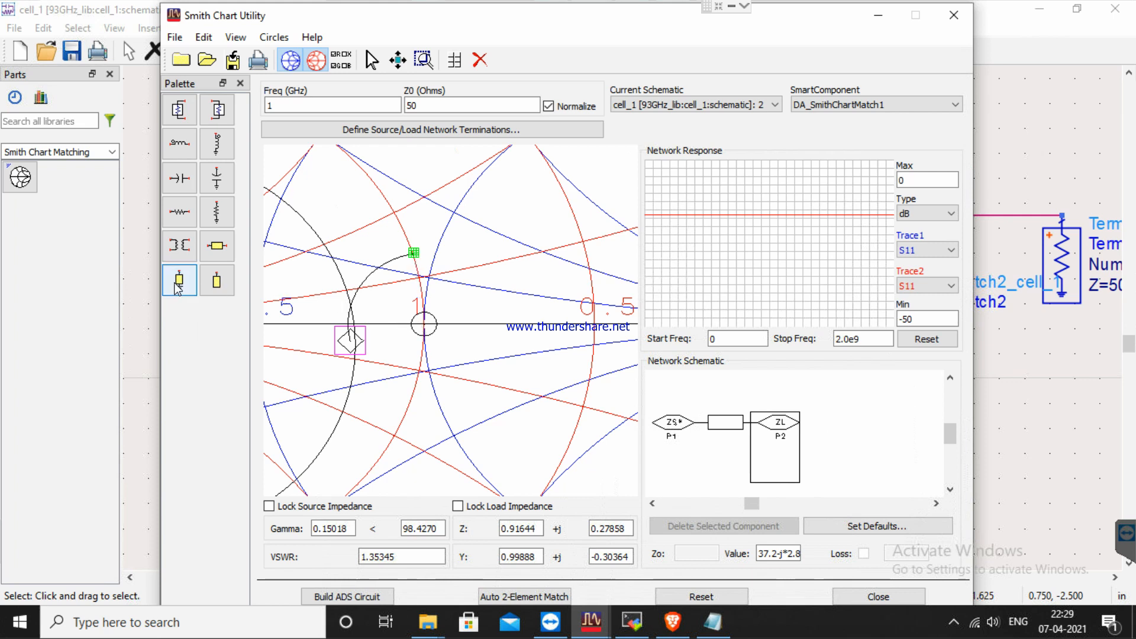
Add an open-circuit shunt stub about 16.4 degrees long to reach the chart centre, and inspect the electrical lengths of both lines.
{"action": "left_click", "coordinate": [218, 286]}
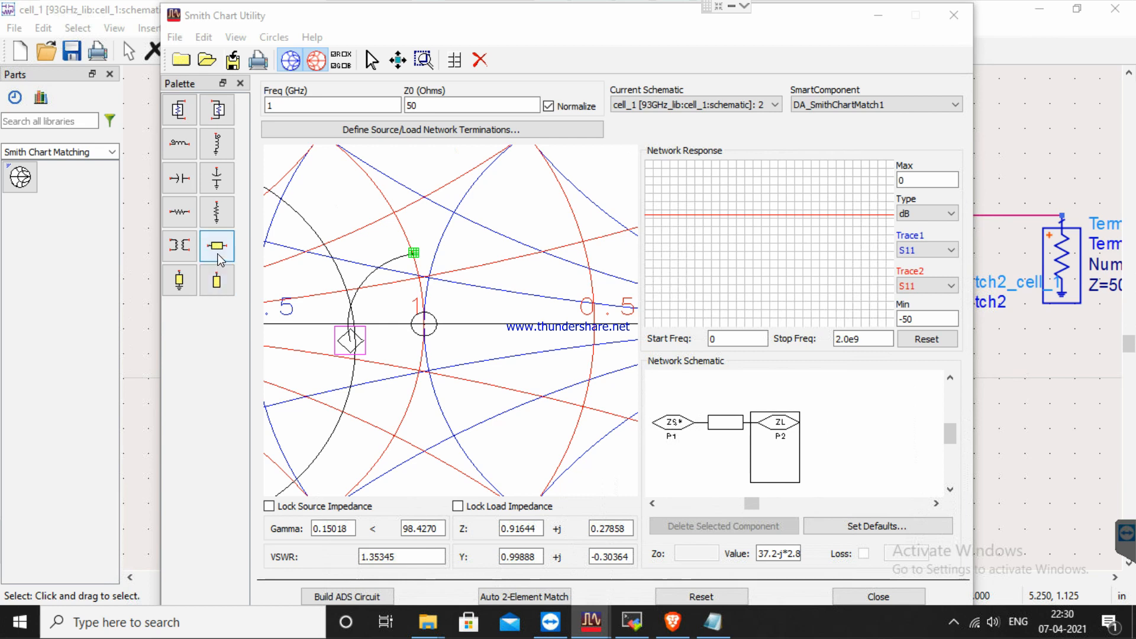
{"action": "left_click", "coordinate": [226, 285]}
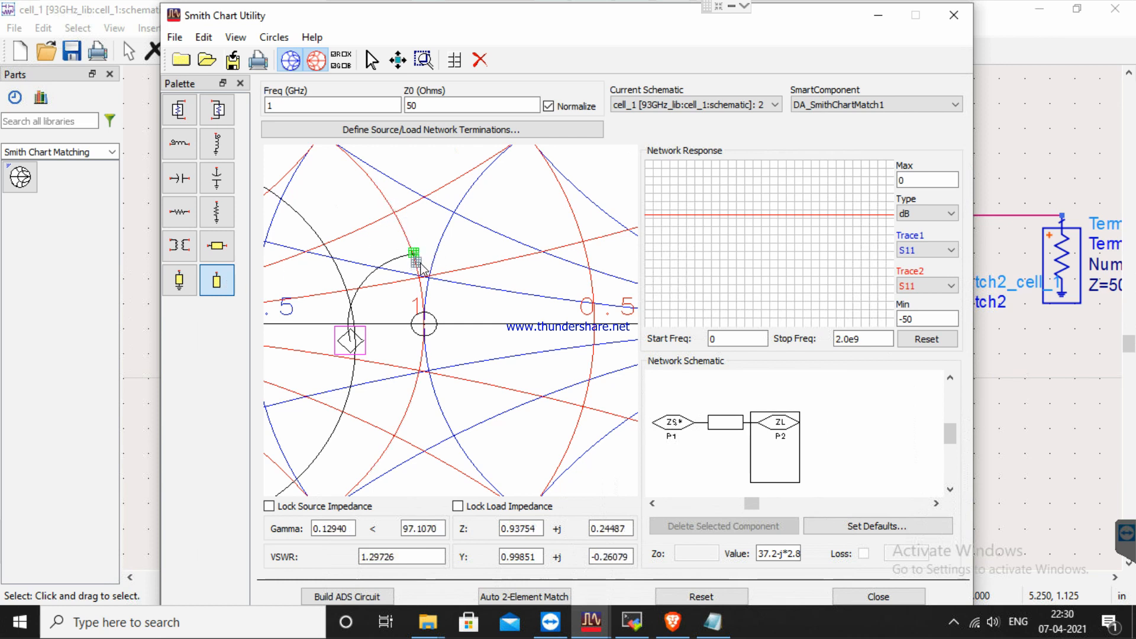
{"action": "left_click", "coordinate": [430, 331]}
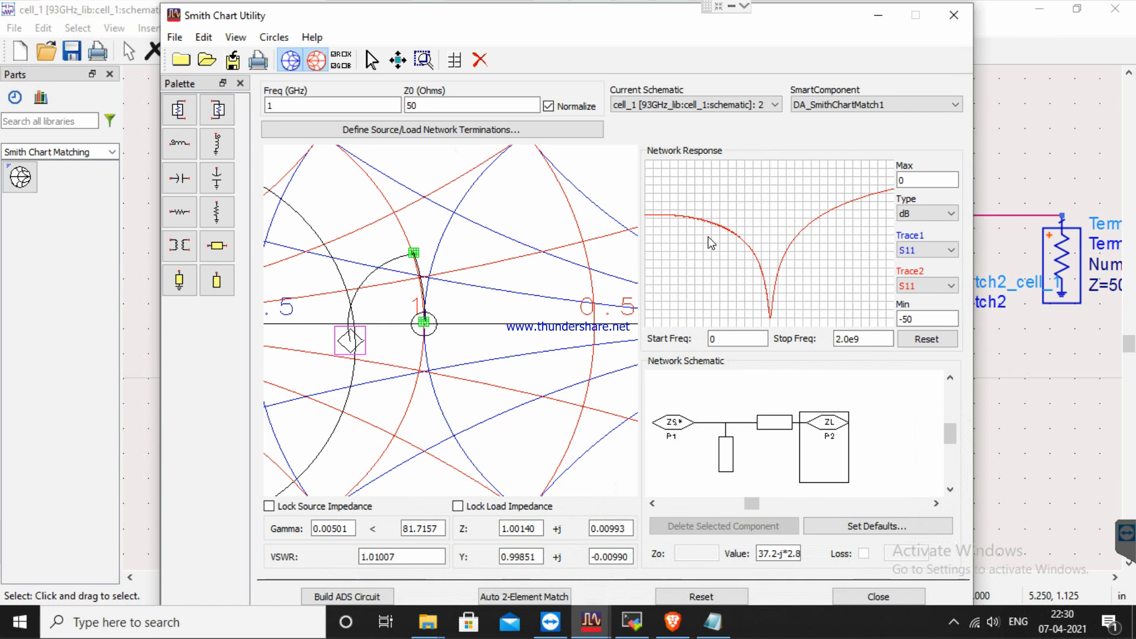
{"action": "left_click", "coordinate": [731, 455]}
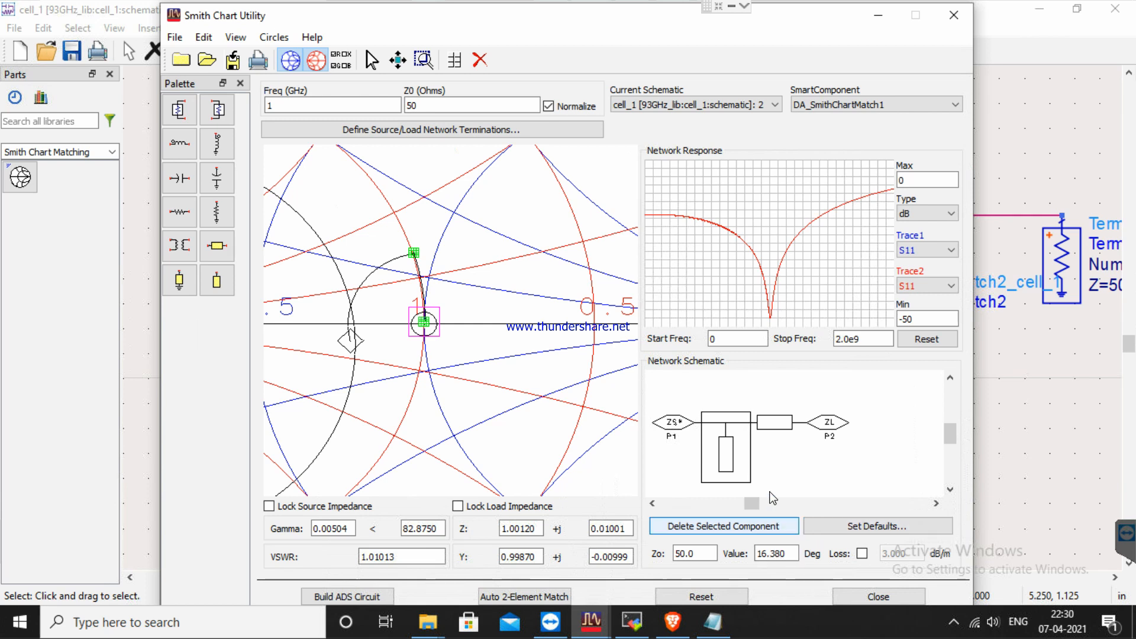
{"action": "left_click", "coordinate": [776, 426]}
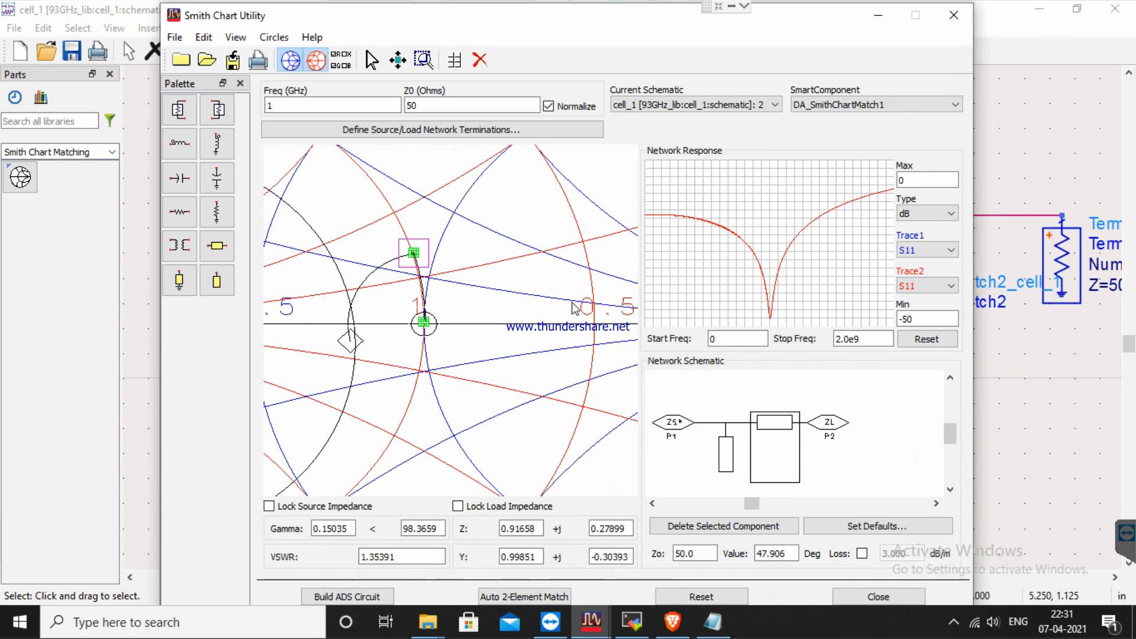
Build the ADS circuit for DA_SmithChartMatch1, inspect its generated subcircuit and return to the top-level schematic.
{"action": "left_click", "coordinate": [350, 596]}
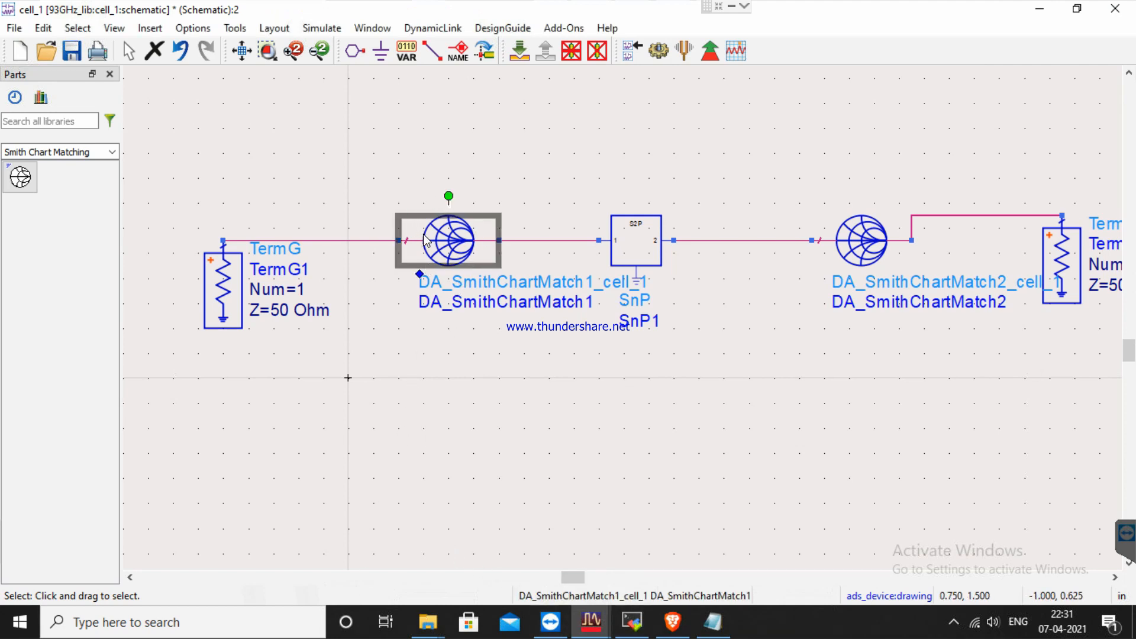
{"action": "left_click", "coordinate": [459, 374]}
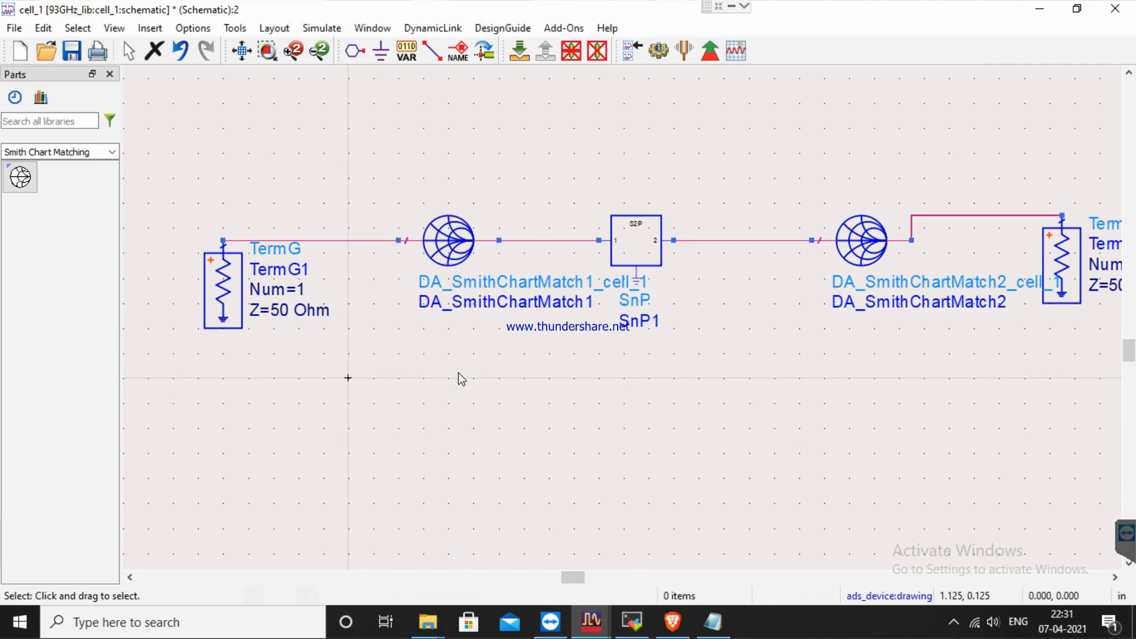
{"action": "left_click", "coordinate": [462, 245]}
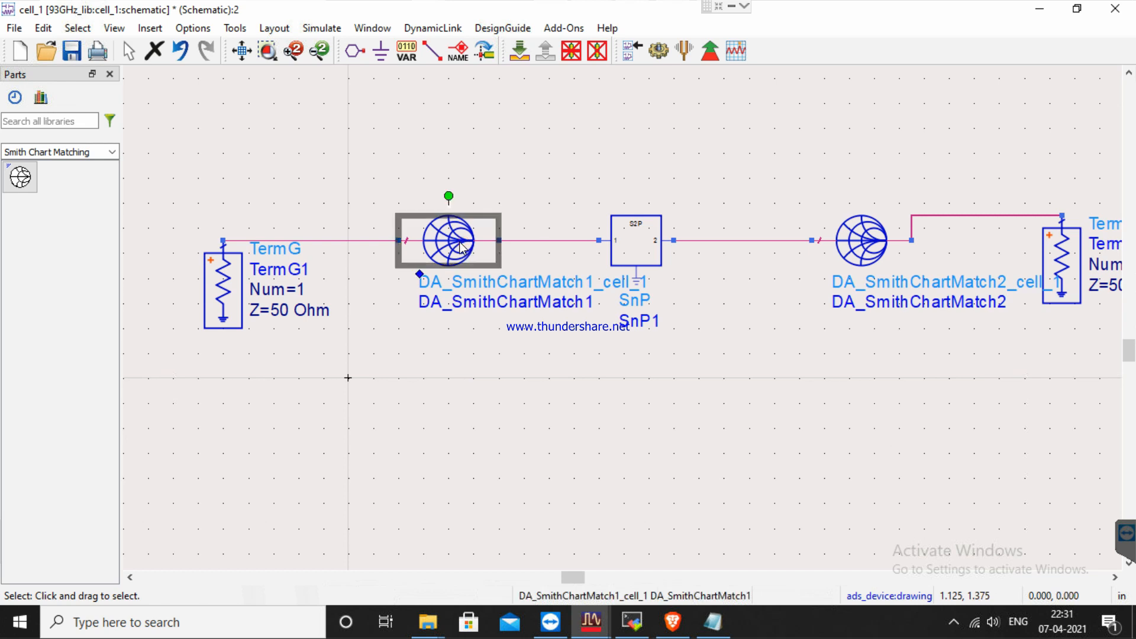
{"action": "left_click", "coordinate": [524, 56]}
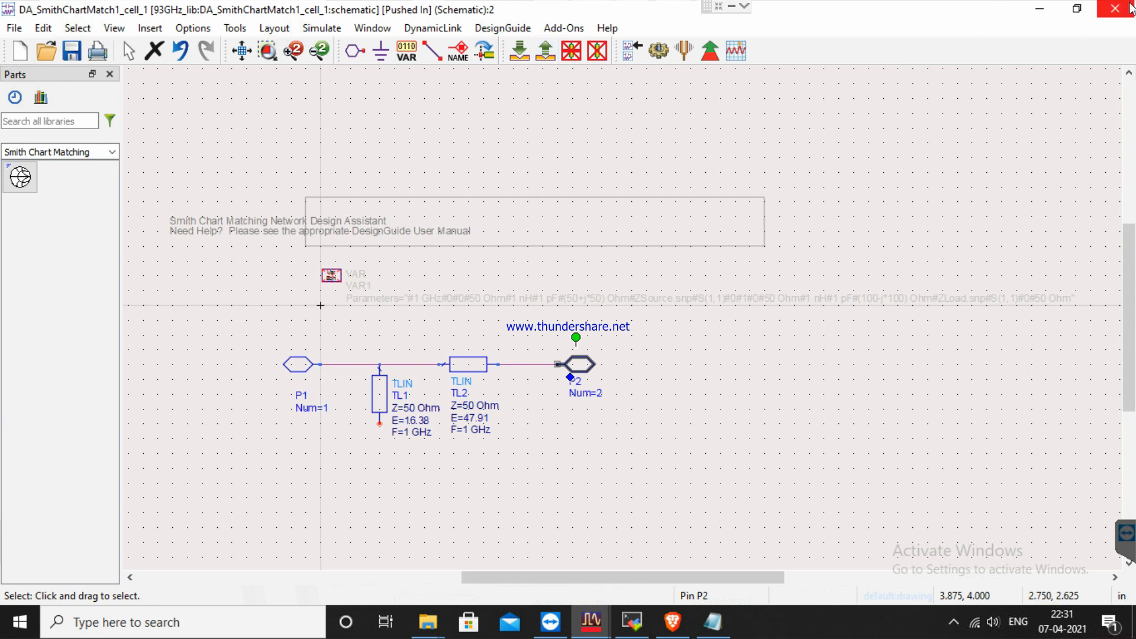
{"action": "left_click", "coordinate": [545, 52]}
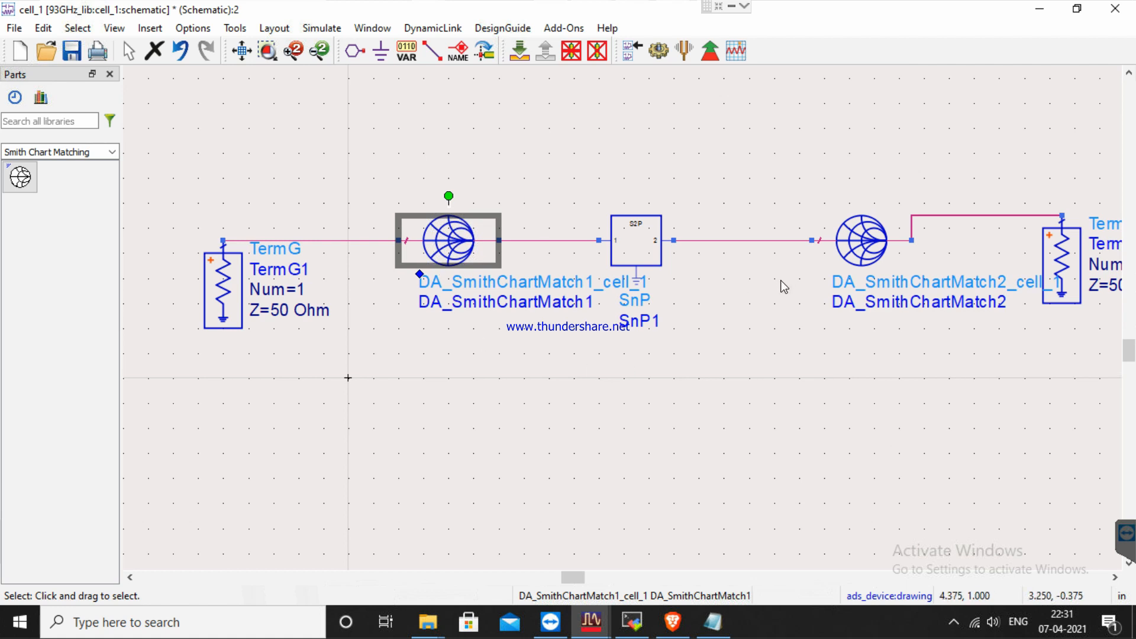
Reopen the Smith chart utility for DA_SmithChartMatch2, show the full chart and hide the admittance circles.
{"action": "left_click", "coordinate": [236, 28]}
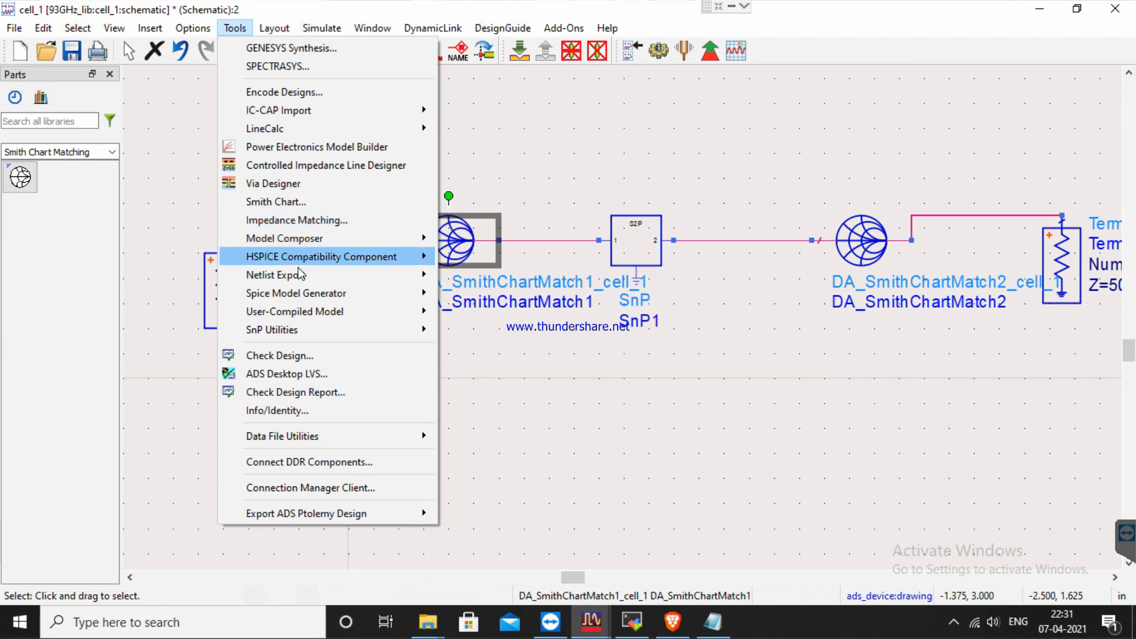
{"action": "left_click", "coordinate": [303, 201]}
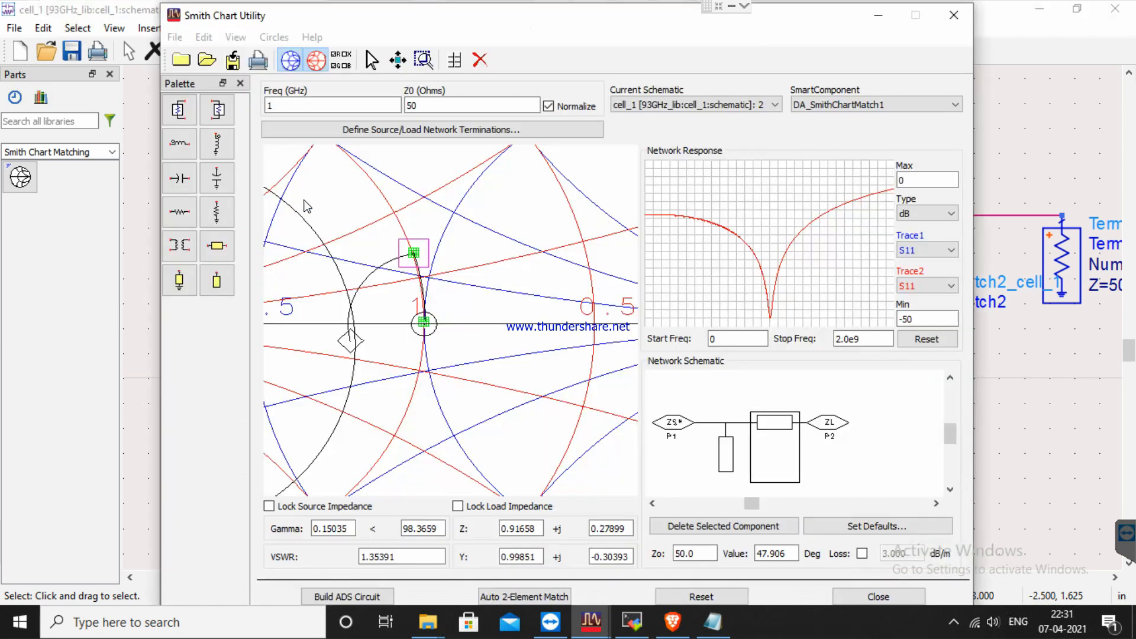
{"action": "left_click", "coordinate": [818, 112]}
{"action": "left_click", "coordinate": [815, 132]}
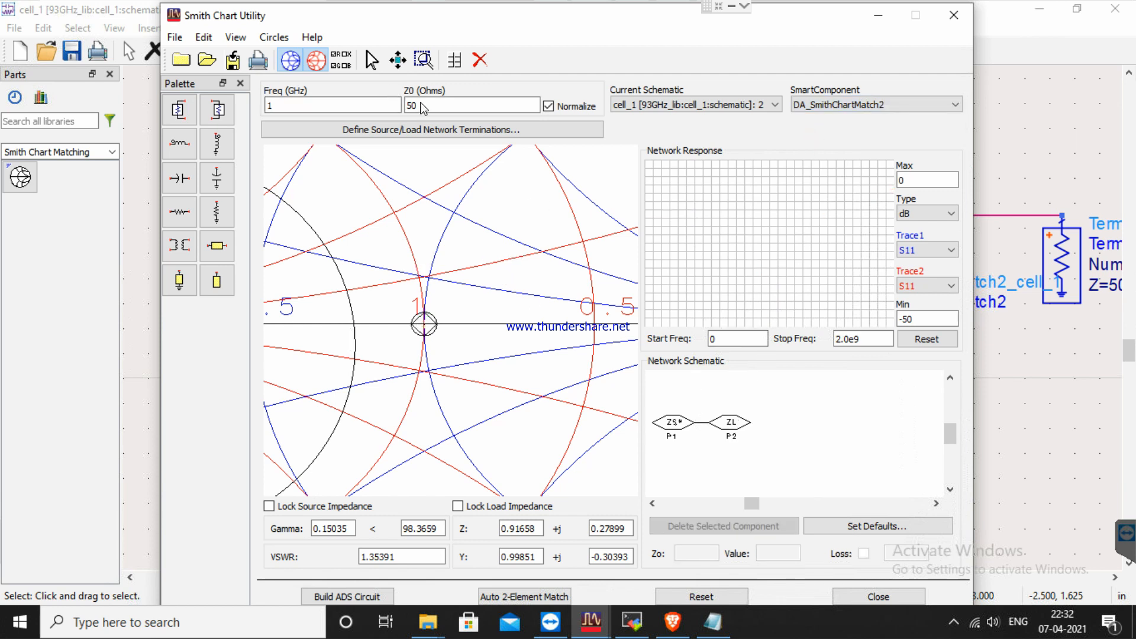
{"action": "left_click", "coordinate": [398, 60]}
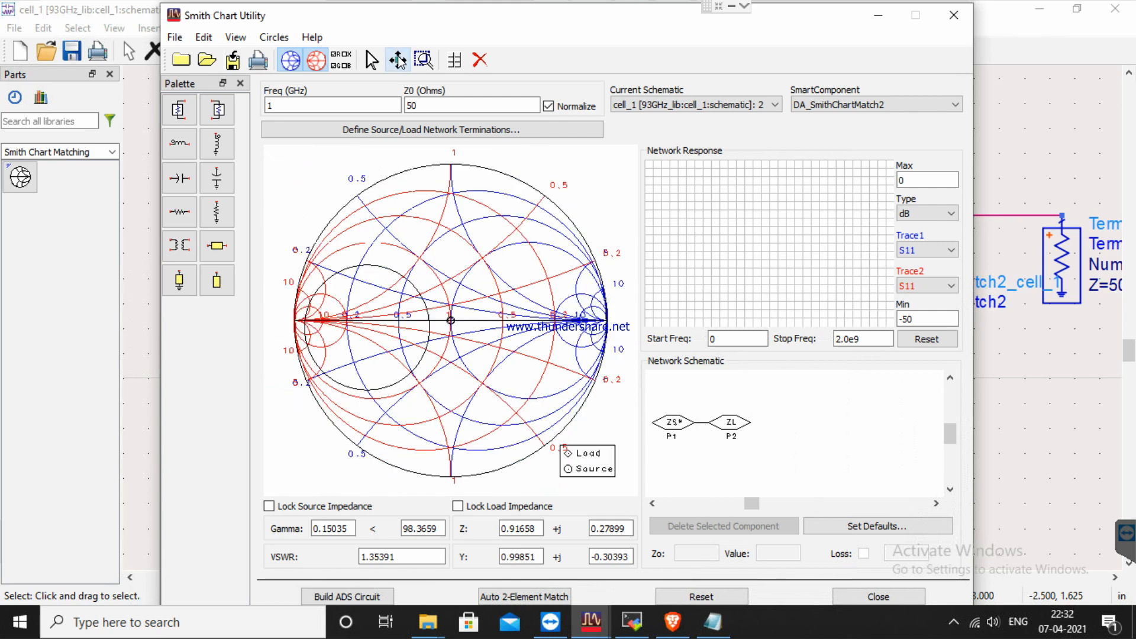
{"action": "left_click", "coordinate": [319, 61]}
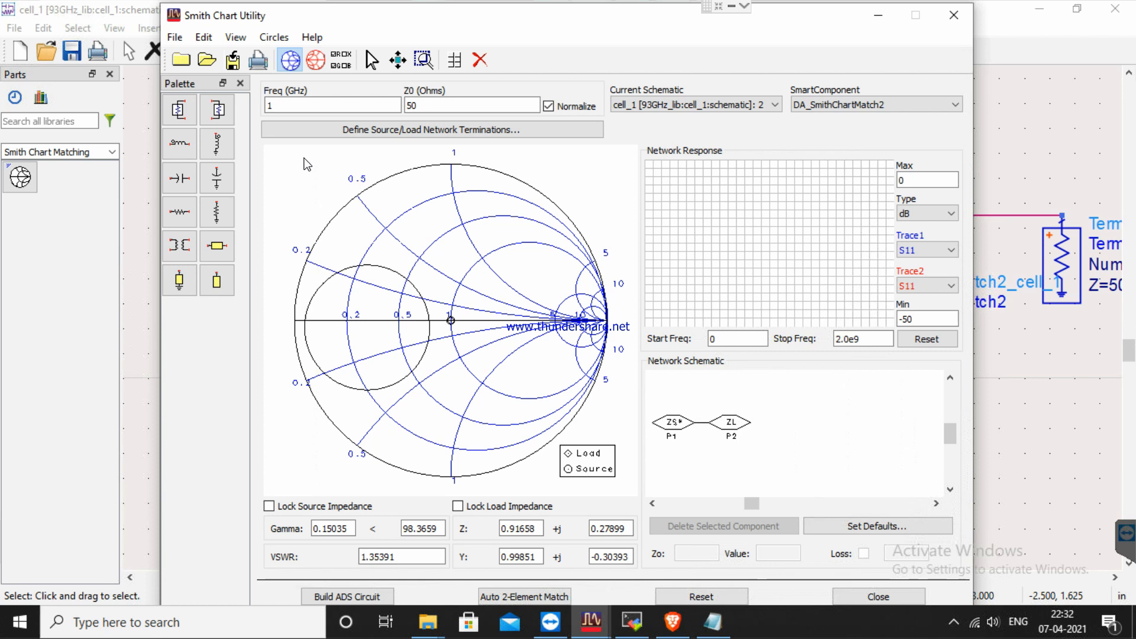
Hide the unilateral source gain circle Gs on the chart.
{"action": "left_click", "coordinate": [276, 38]}
{"action": "mouse_move", "coordinate": [303, 180]}
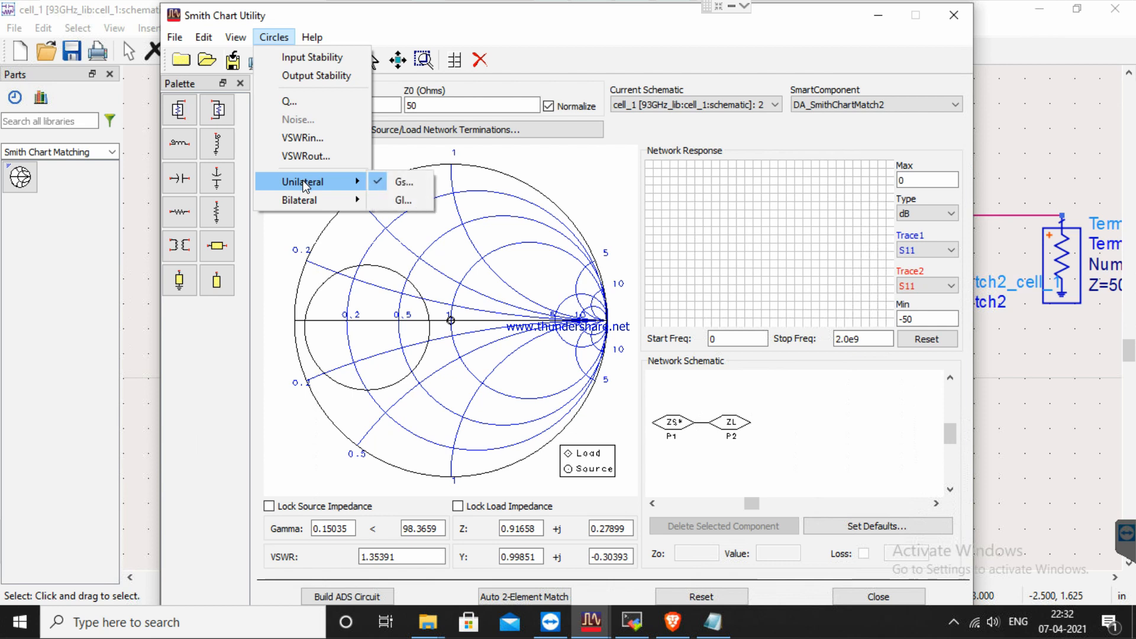
{"action": "left_click", "coordinate": [379, 187]}
{"action": "left_click", "coordinate": [288, 153]}
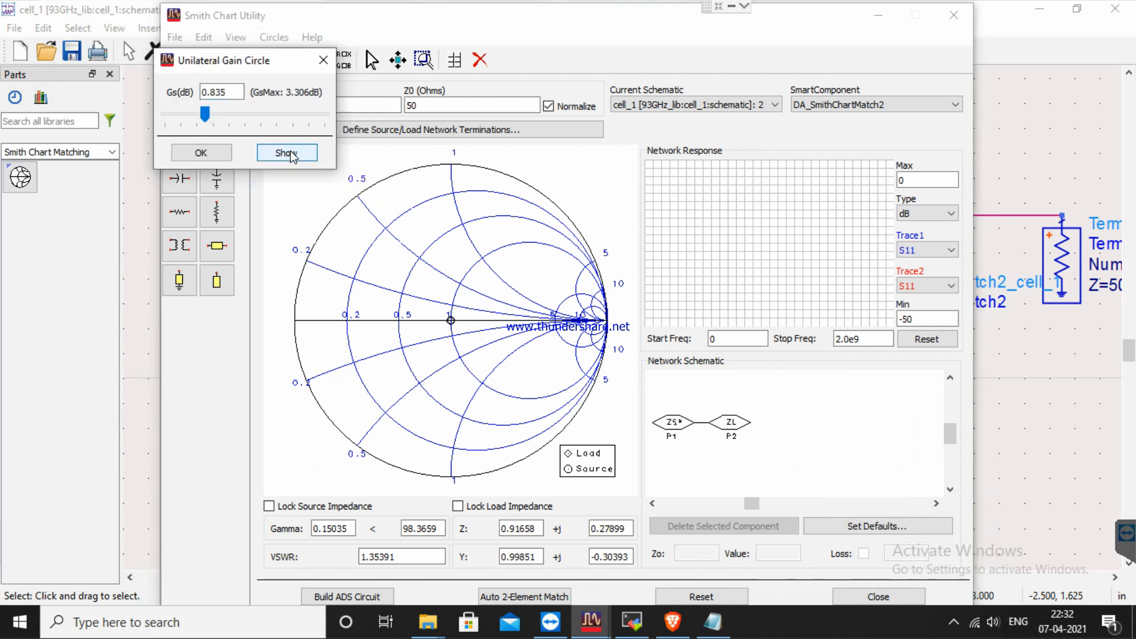
{"action": "left_click", "coordinate": [323, 60]}
Display the unilateral load gain circle Gl with its gain set to 0.19 dB.
{"action": "left_click", "coordinate": [274, 37]}
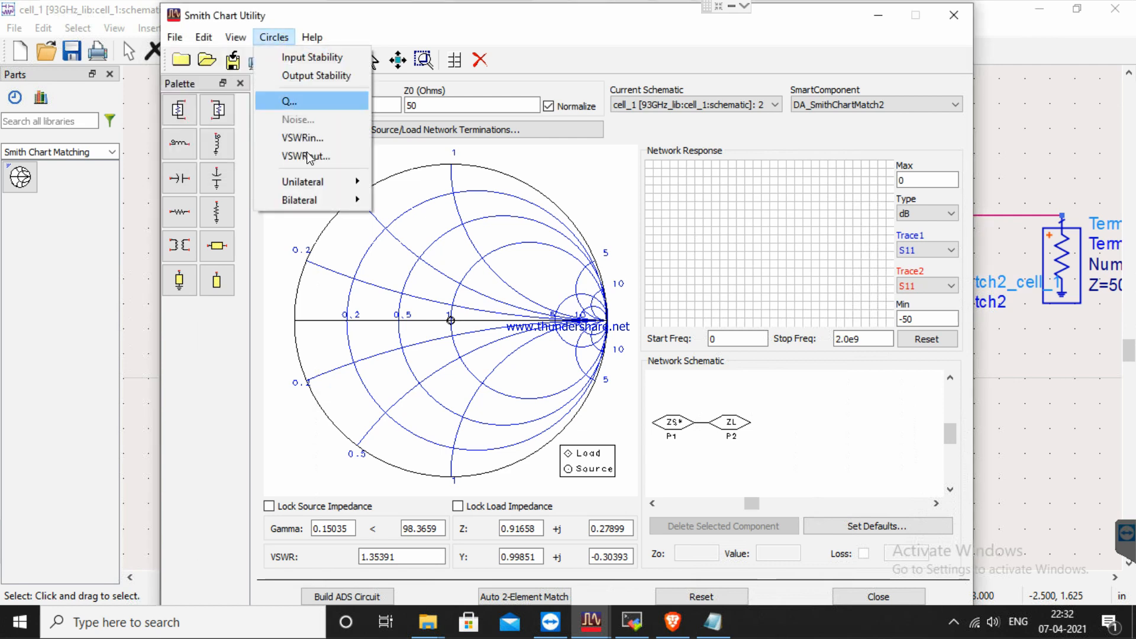
{"action": "mouse_move", "coordinate": [350, 181]}
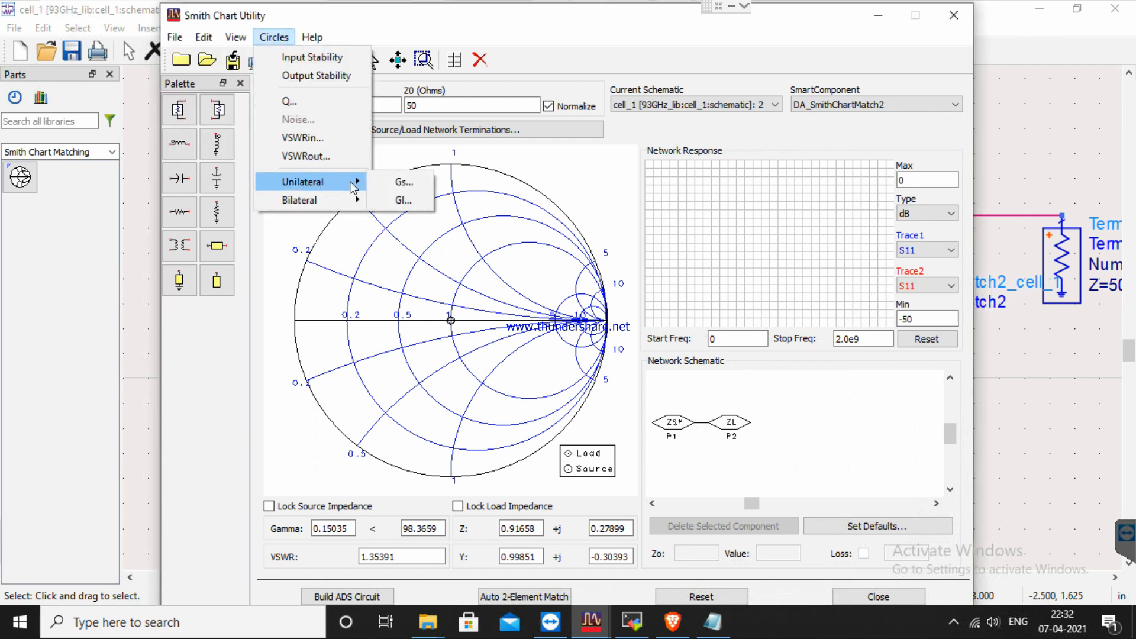
{"action": "left_click", "coordinate": [389, 202]}
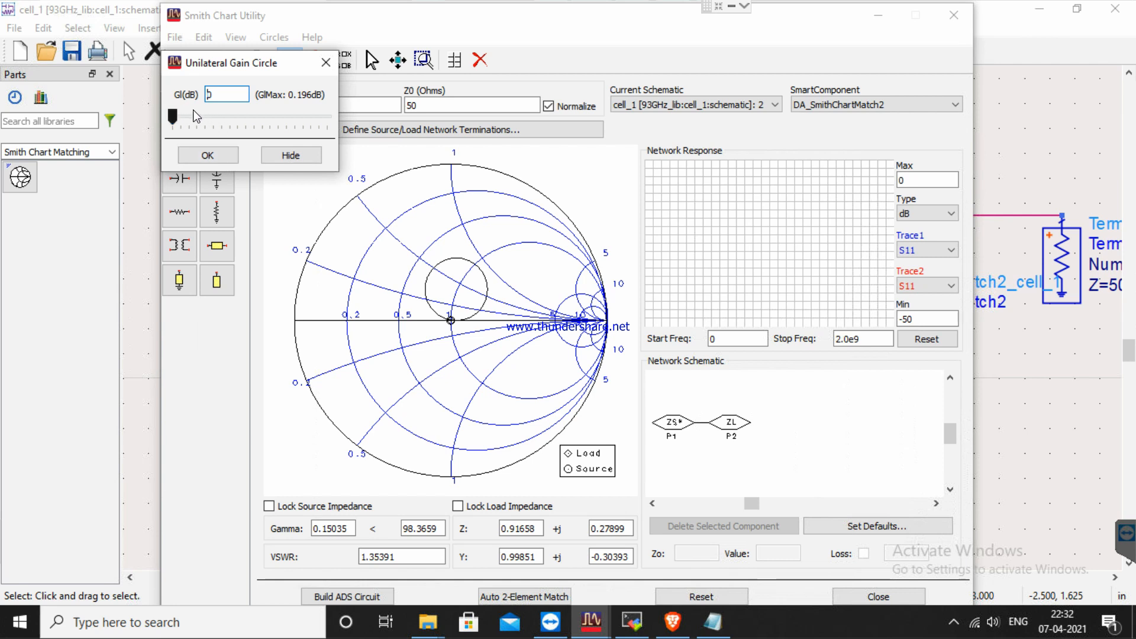
{"action": "left_click", "coordinate": [228, 104]}
{"action": "left_click_drag", "start_coordinate": [175, 118], "coordinate": [331, 118]}
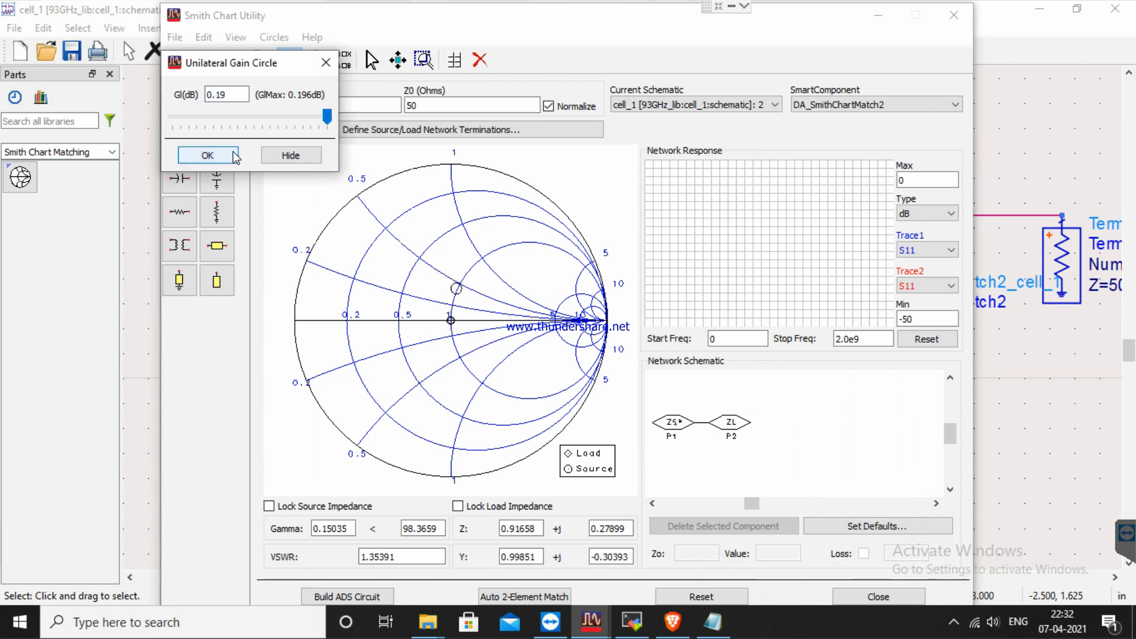
{"action": "left_click", "coordinate": [216, 157]}
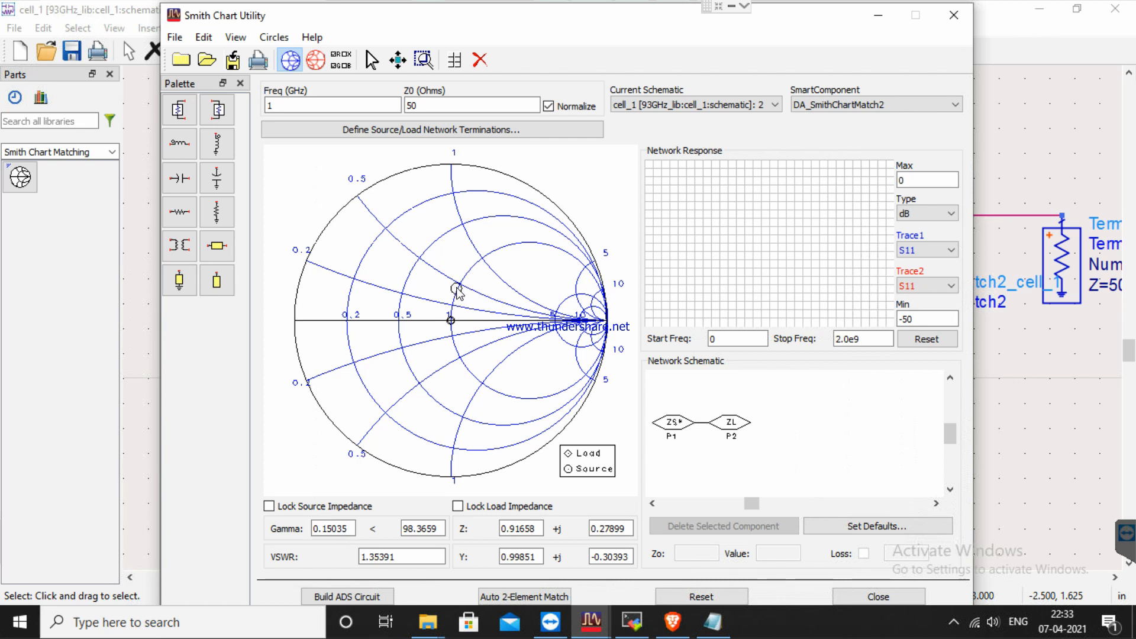
Try to set the gamma magnitude to 0.17.
{"action": "left_click", "coordinate": [349, 528]}
{"action": "type", "text": "17"}
{"action": "left_click", "coordinate": [442, 528]}
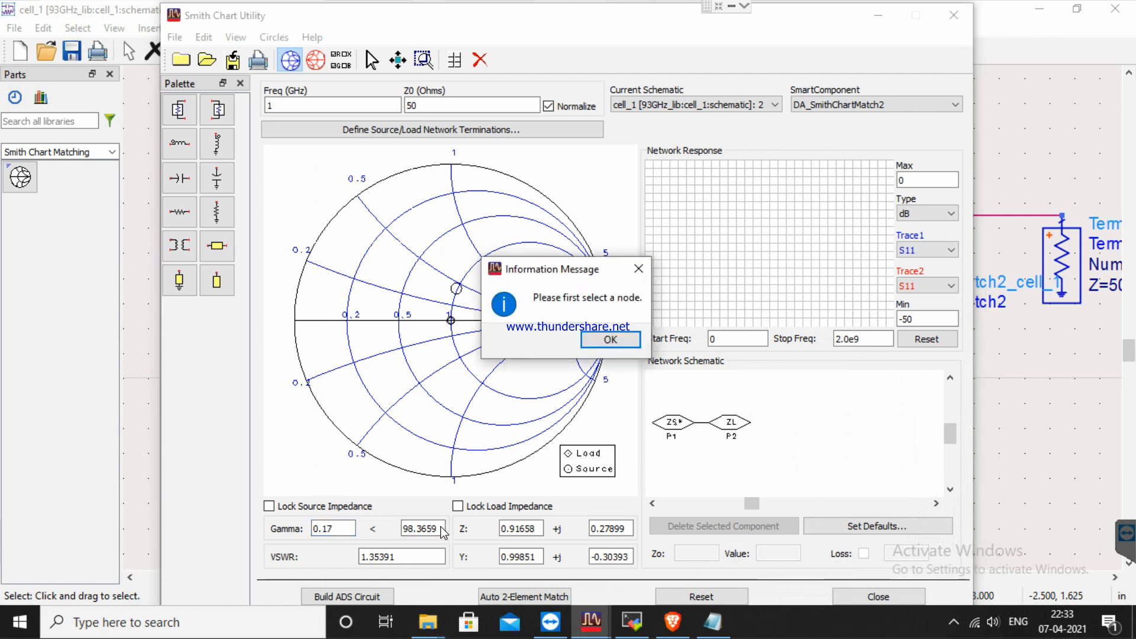
{"action": "left_click", "coordinate": [538, 339]}
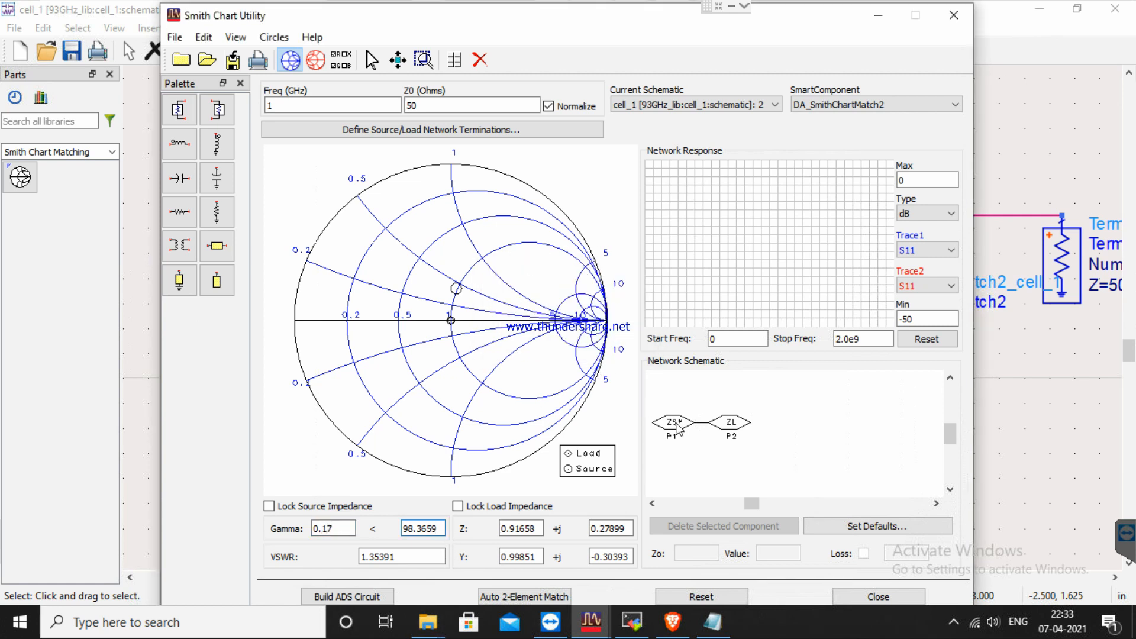
{"action": "left_click", "coordinate": [676, 427]}
{"action": "left_click", "coordinate": [537, 338]}
Select the source termination ZS* of the output match and check its position in the main schematic.
{"action": "left_click", "coordinate": [676, 426]}
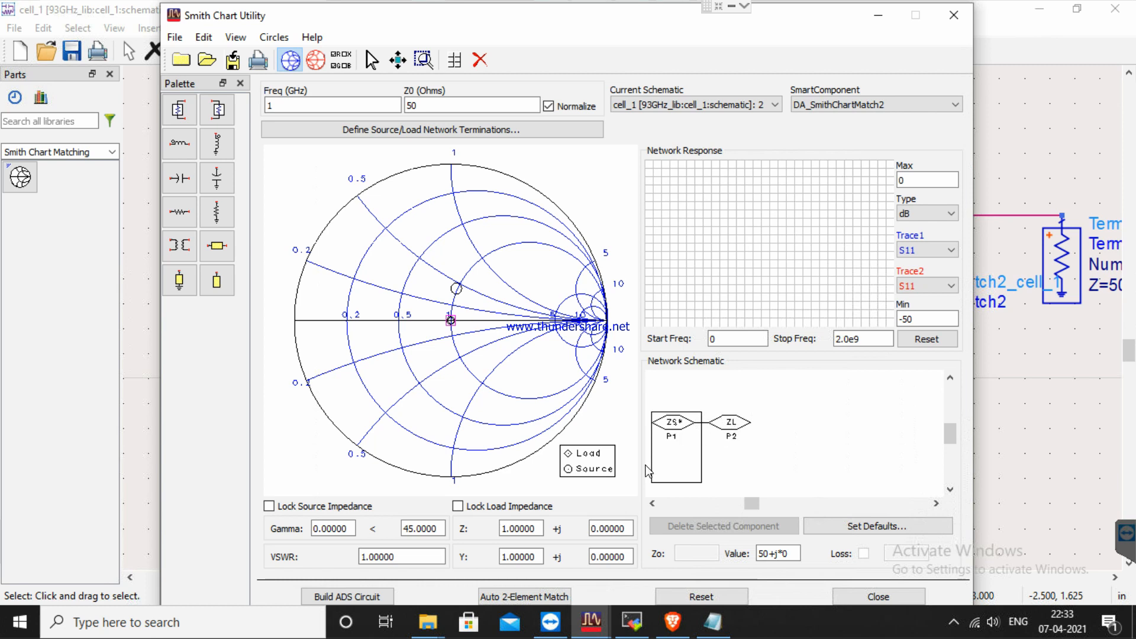
{"action": "left_click", "coordinate": [347, 531]}
{"action": "left_click", "coordinate": [879, 15]}
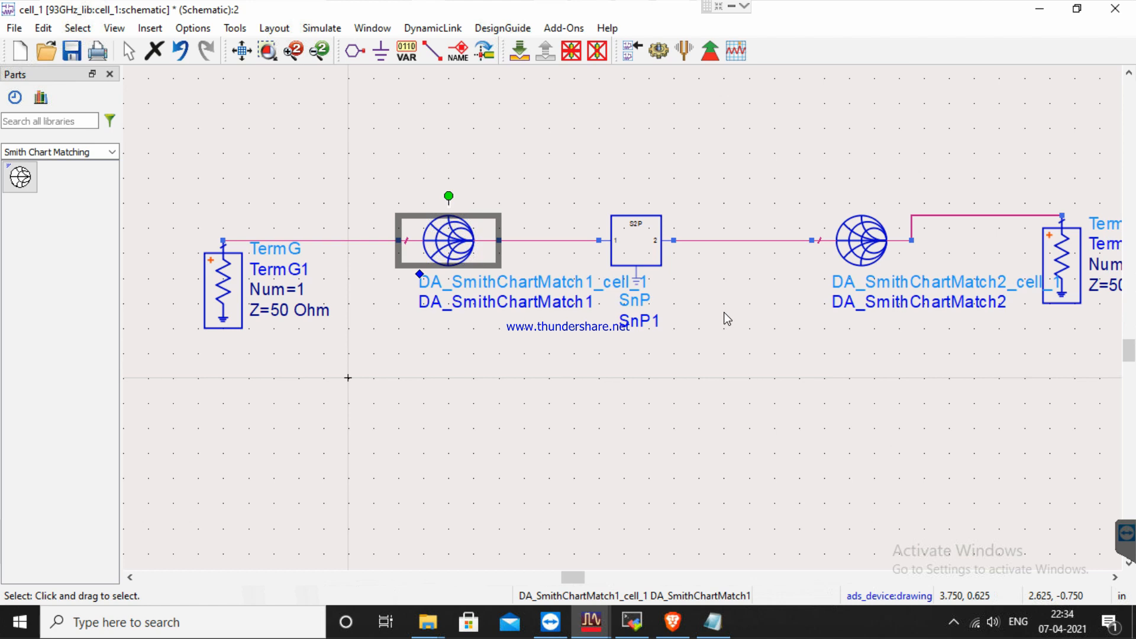
{"action": "left_click", "coordinate": [592, 622]}
{"action": "left_click", "coordinate": [699, 539]}
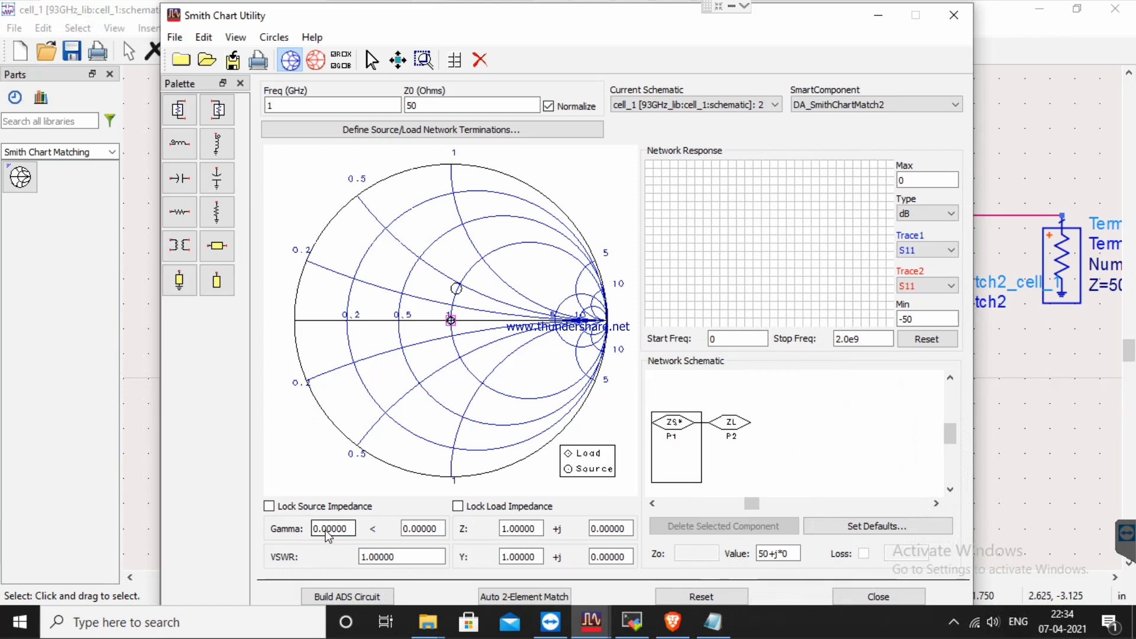
Set the source termination's gamma to magnitude 0.17 and angle 80 degrees.
{"action": "key", "text": "BackSpace"}
{"action": "key", "text": "BackSpace"}
{"action": "type", "text": "17"}
{"action": "left_click", "coordinate": [439, 533]}
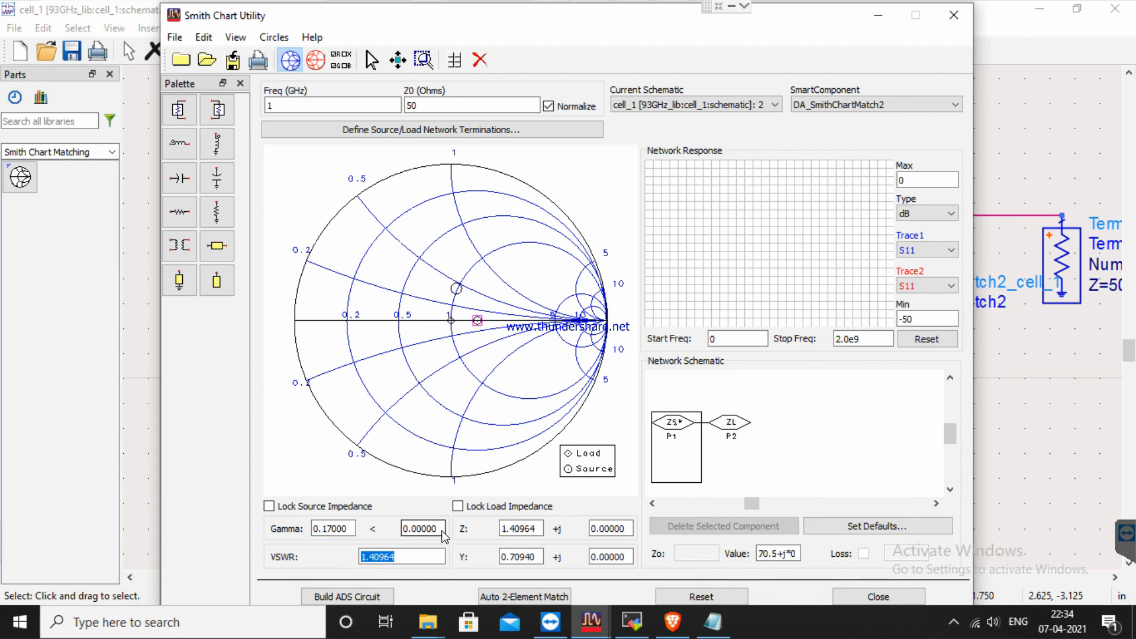
{"action": "key", "text": "BackSpace"}
{"action": "key", "text": "BackSpace"}
{"action": "key", "text": "BackSpace"}
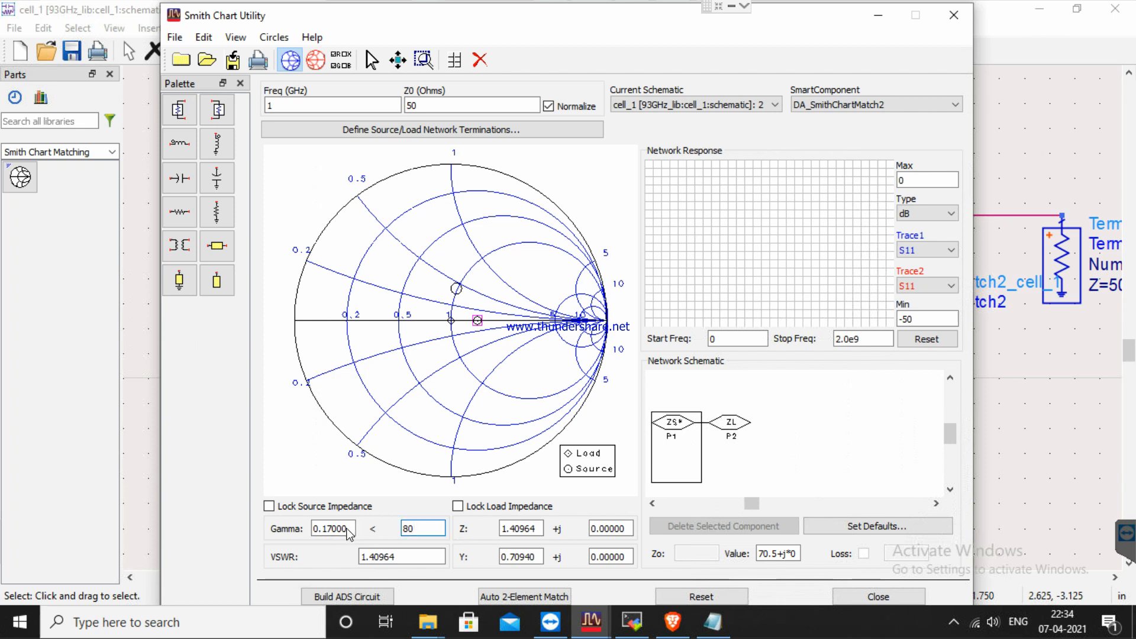
{"action": "left_click", "coordinate": [674, 452]}
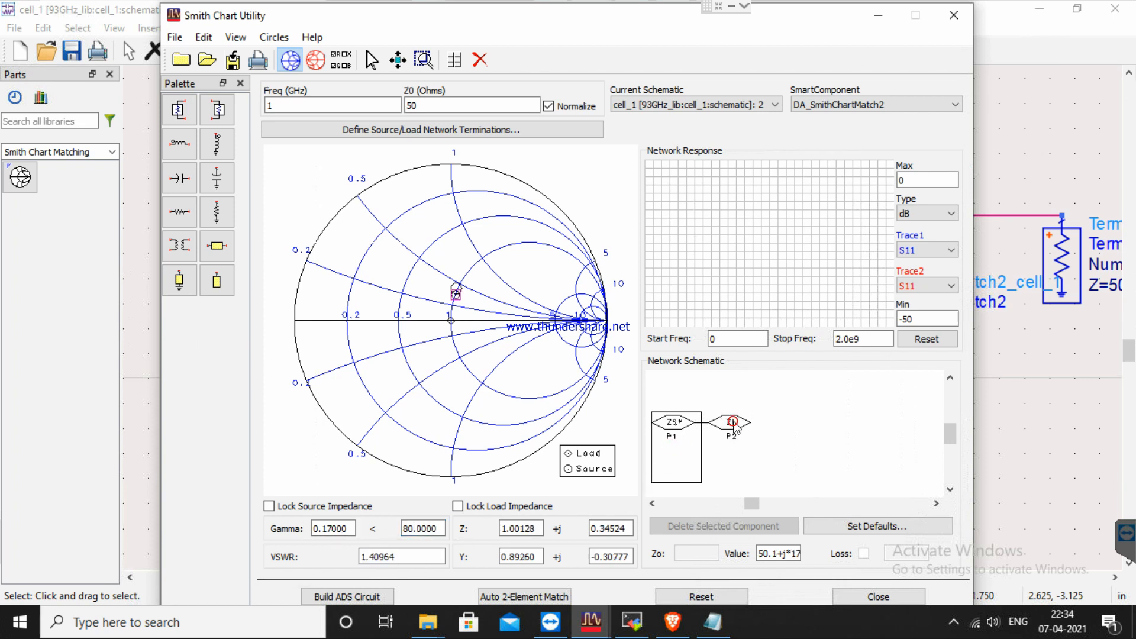
Compare the source and load termination points of DA_SmithChartMatch2 on the Smith chart.
{"action": "left_click", "coordinate": [682, 434]}
{"action": "left_click", "coordinate": [719, 431]}
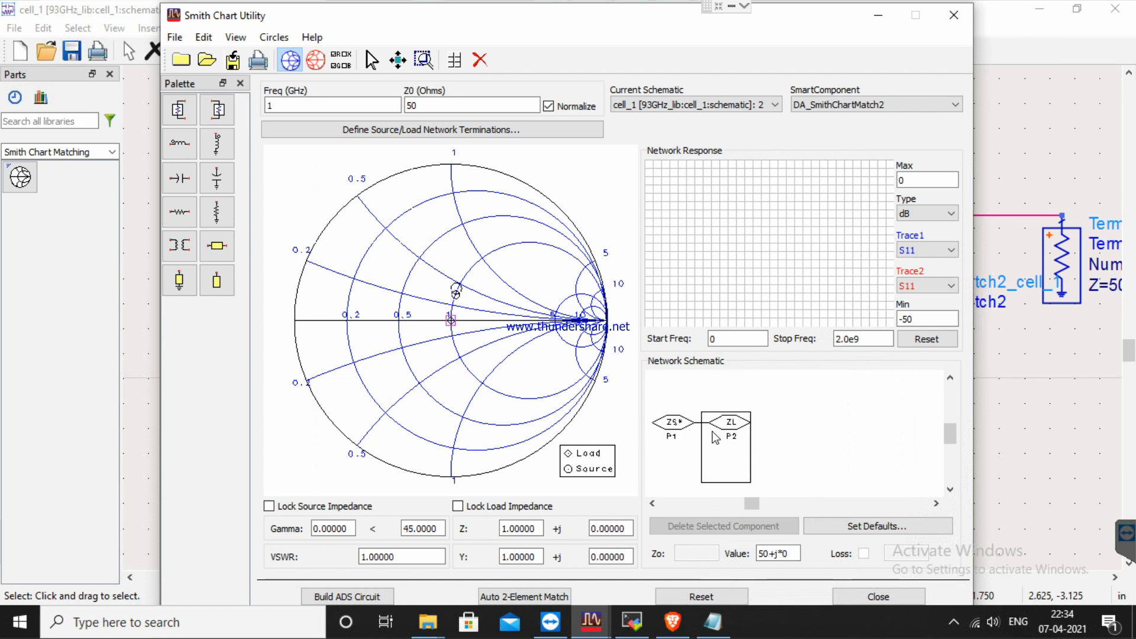
{"action": "left_click", "coordinate": [674, 421]}
{"action": "left_click", "coordinate": [735, 426]}
{"action": "left_click", "coordinate": [685, 438]}
{"action": "left_click", "coordinate": [735, 434]}
{"action": "left_click", "coordinate": [686, 433]}
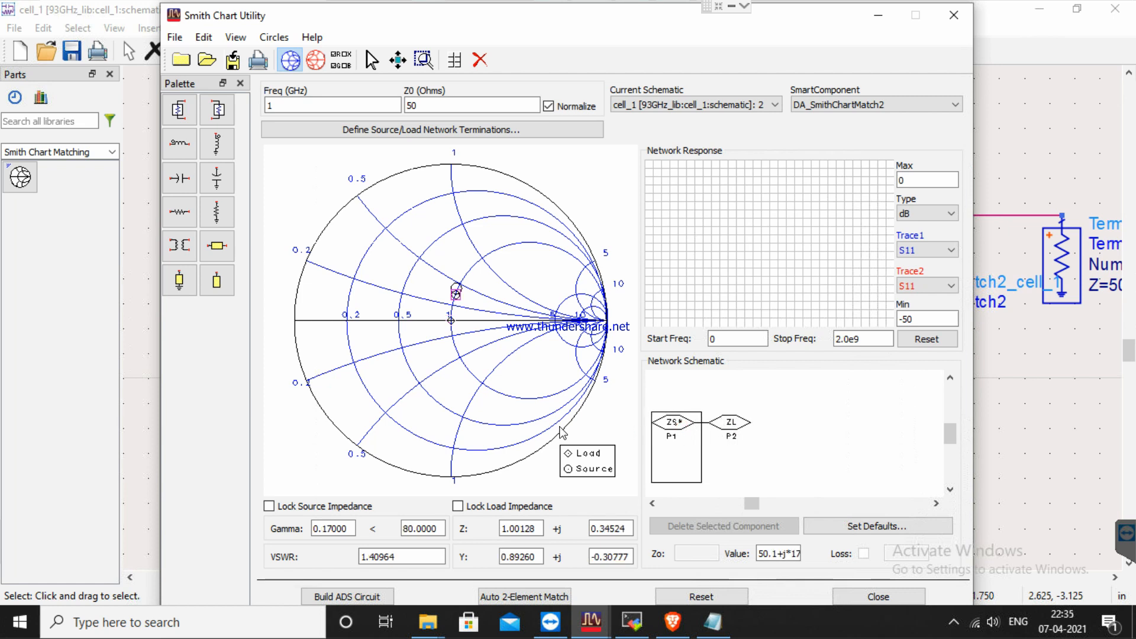
Overlay the admittance circles to examine the area around the source and load points.
{"action": "left_click", "coordinate": [316, 64]}
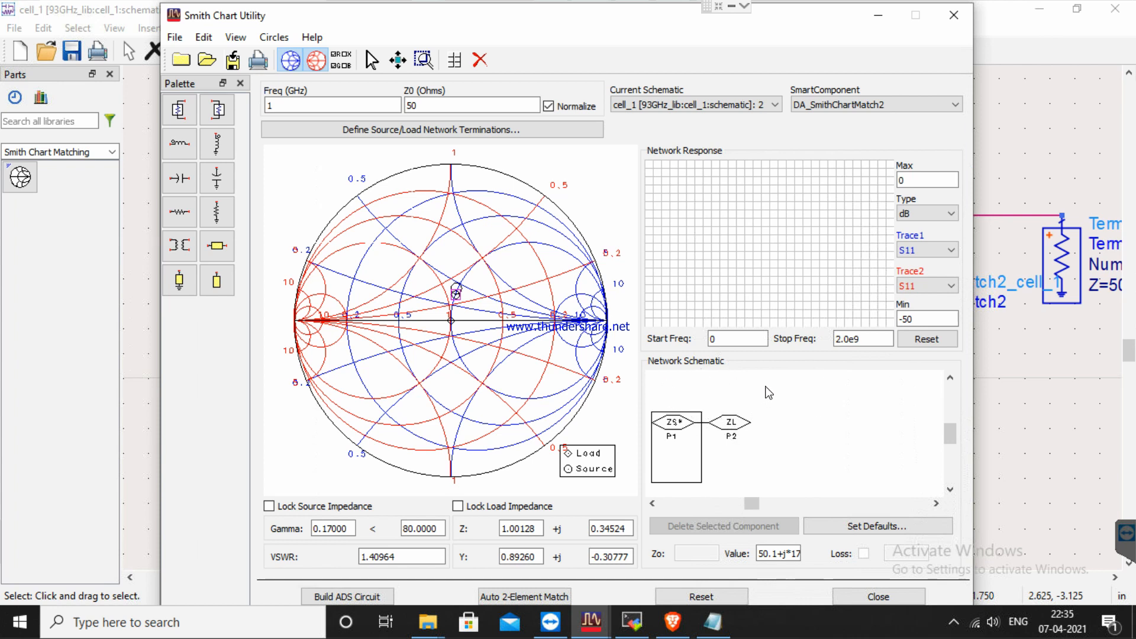
{"action": "left_click", "coordinate": [424, 60]}
{"action": "left_click_drag", "start_coordinate": [416, 255], "coordinate": [570, 408]}
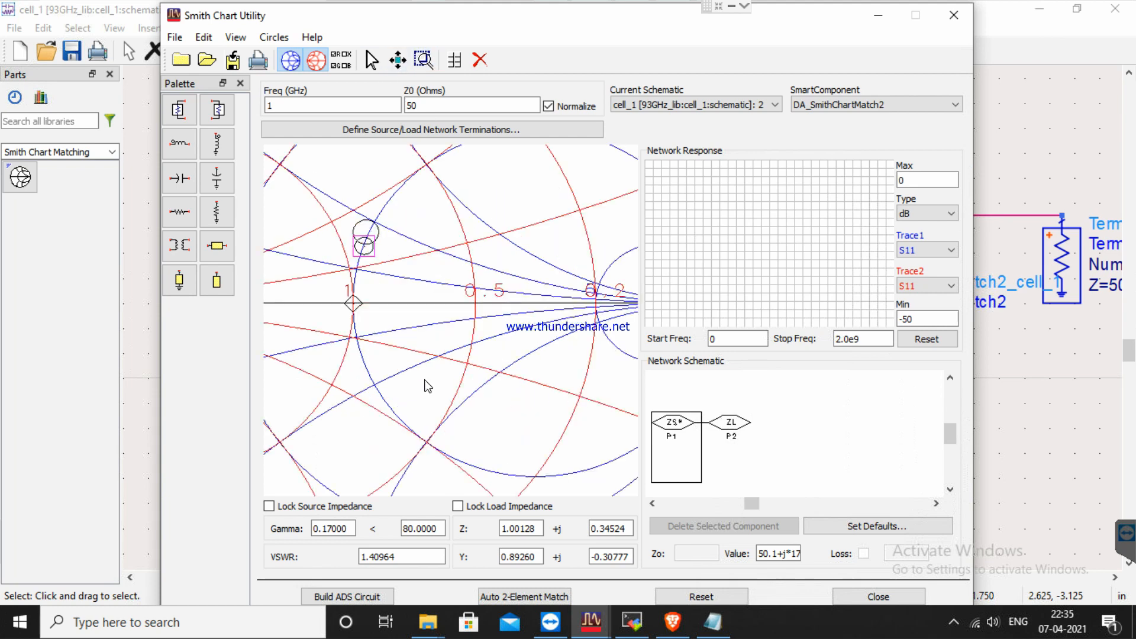
Hide the 0.19 dB unilateral Gl gain circle from the Smith chart.
{"action": "left_click", "coordinate": [274, 37]}
{"action": "mouse_move", "coordinate": [314, 184]}
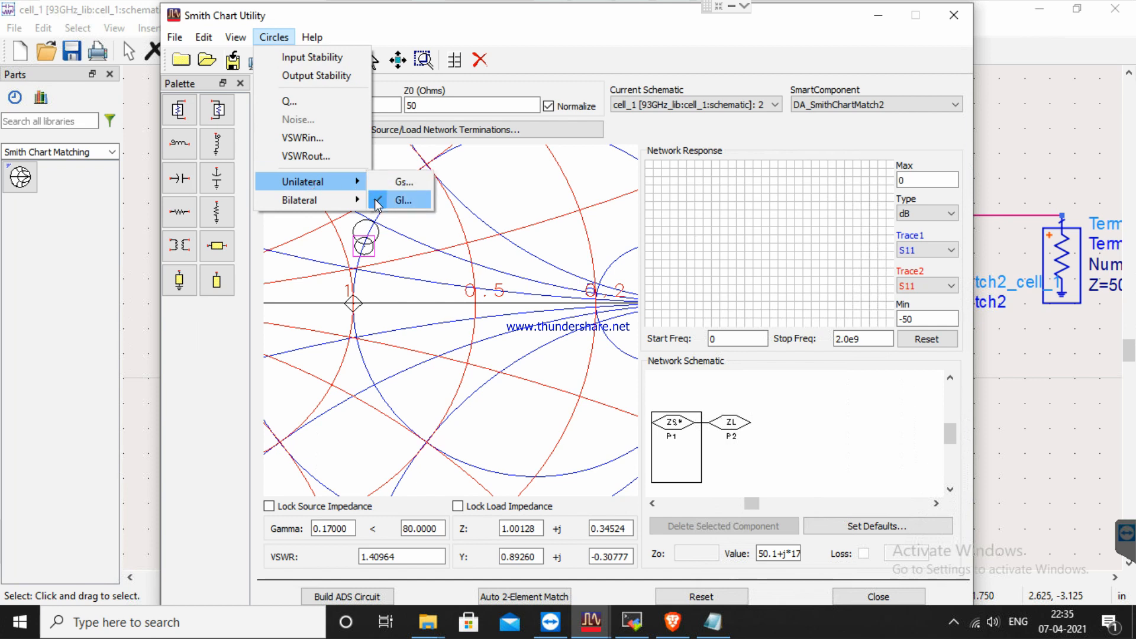
{"action": "left_click", "coordinate": [379, 201]}
{"action": "left_click", "coordinate": [290, 155]}
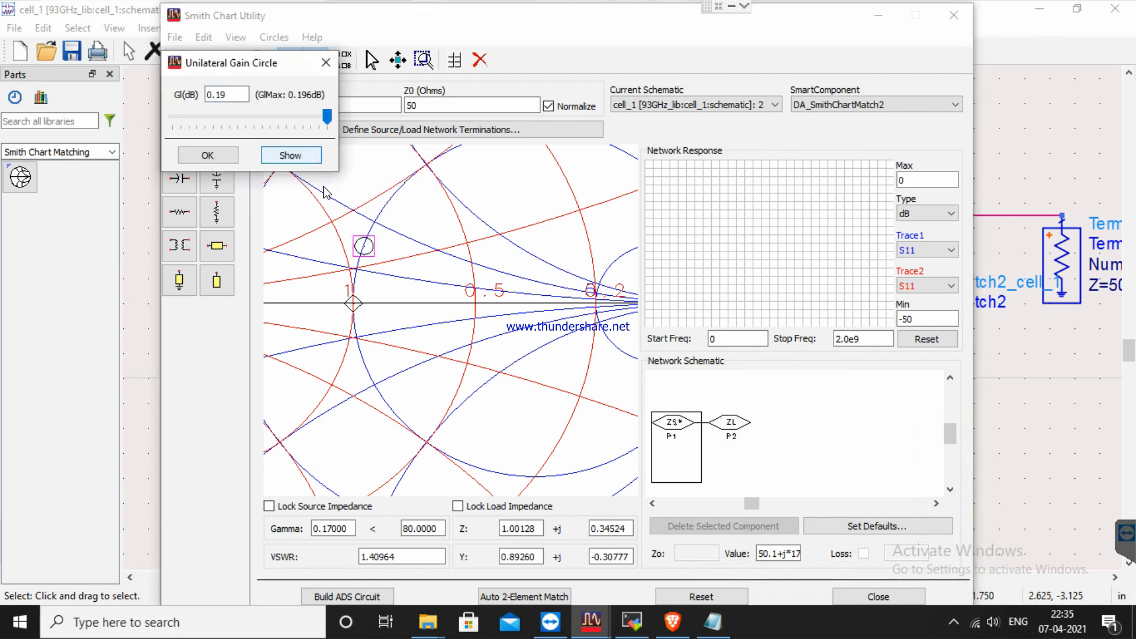
{"action": "left_click", "coordinate": [325, 62]}
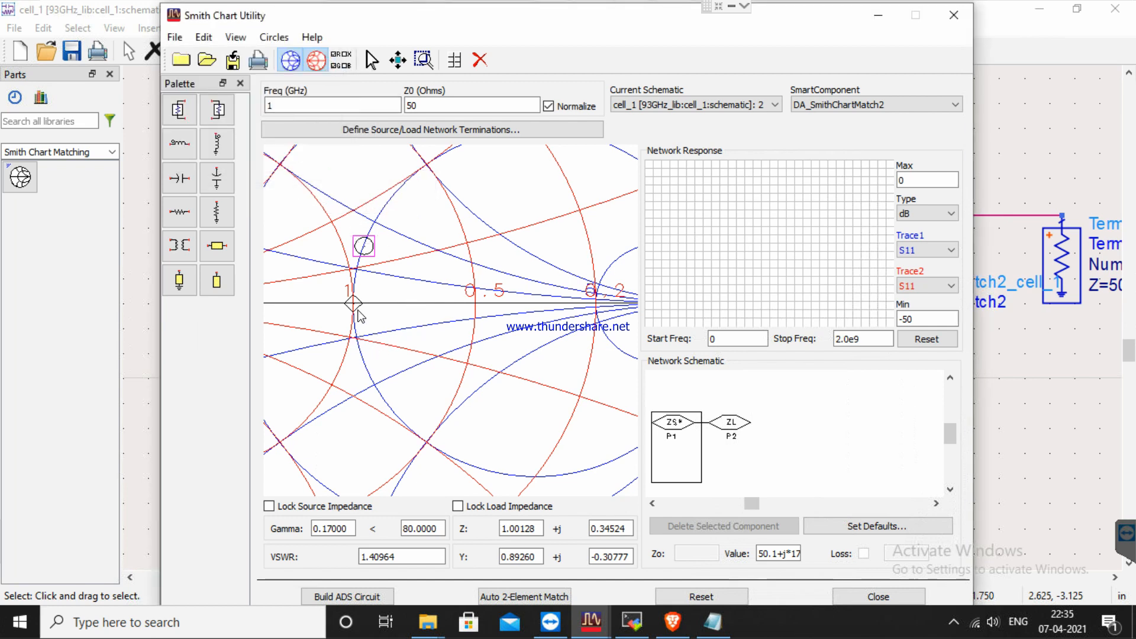
Add a shunt open stub at the load point and a series transmission line running towards the source point.
{"action": "left_click", "coordinate": [367, 244]}
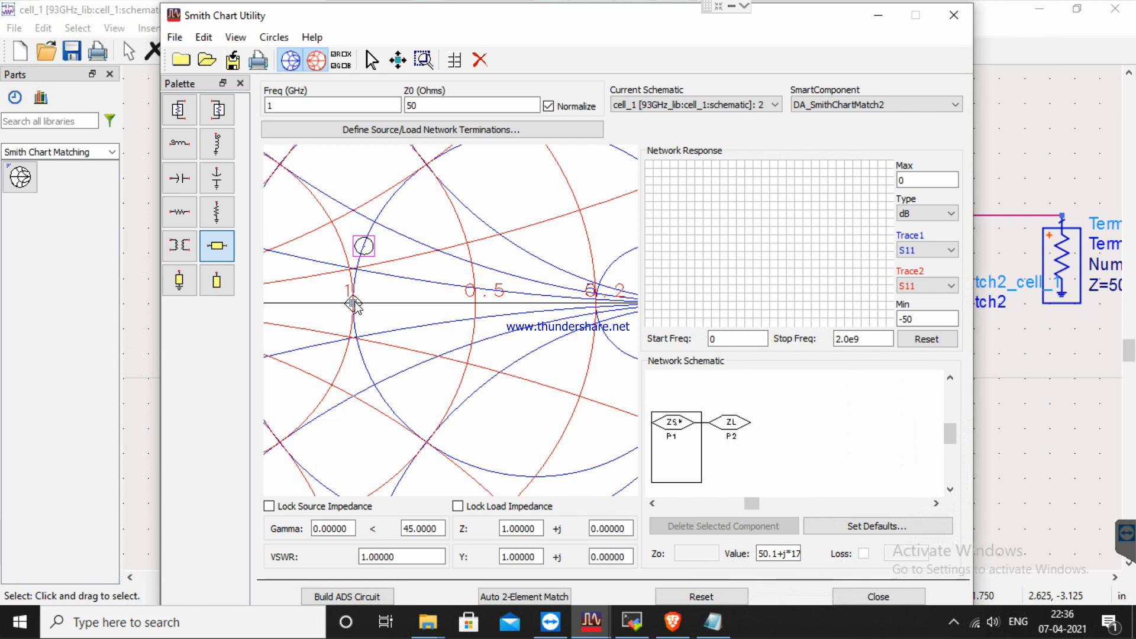
{"action": "left_click", "coordinate": [217, 281]}
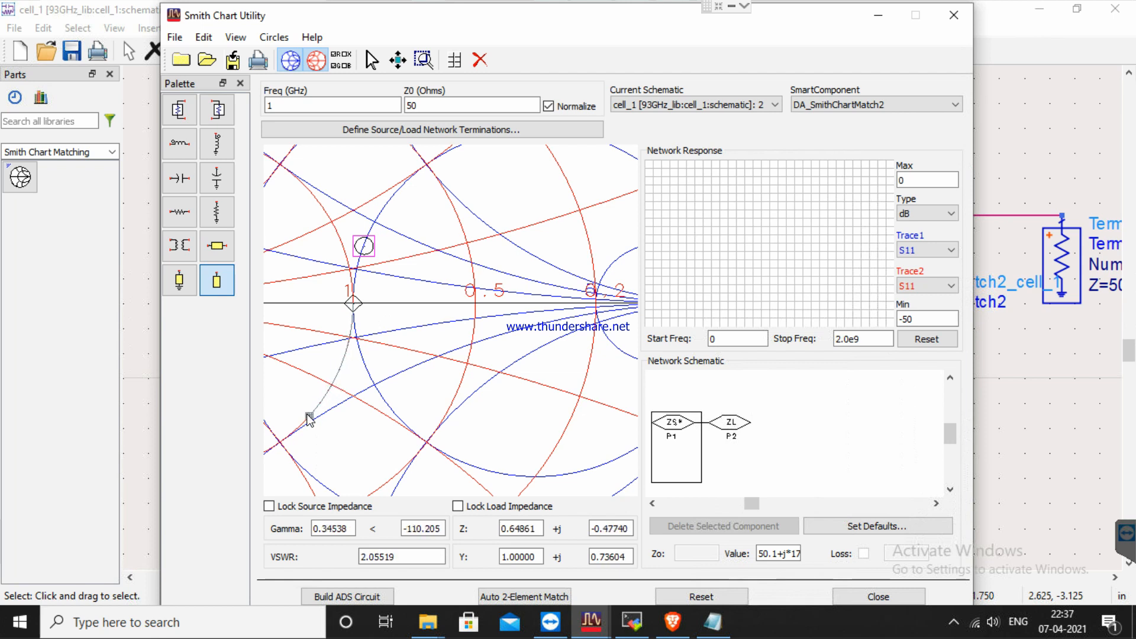
{"action": "left_click", "coordinate": [315, 409]}
{"action": "left_click", "coordinate": [214, 248]}
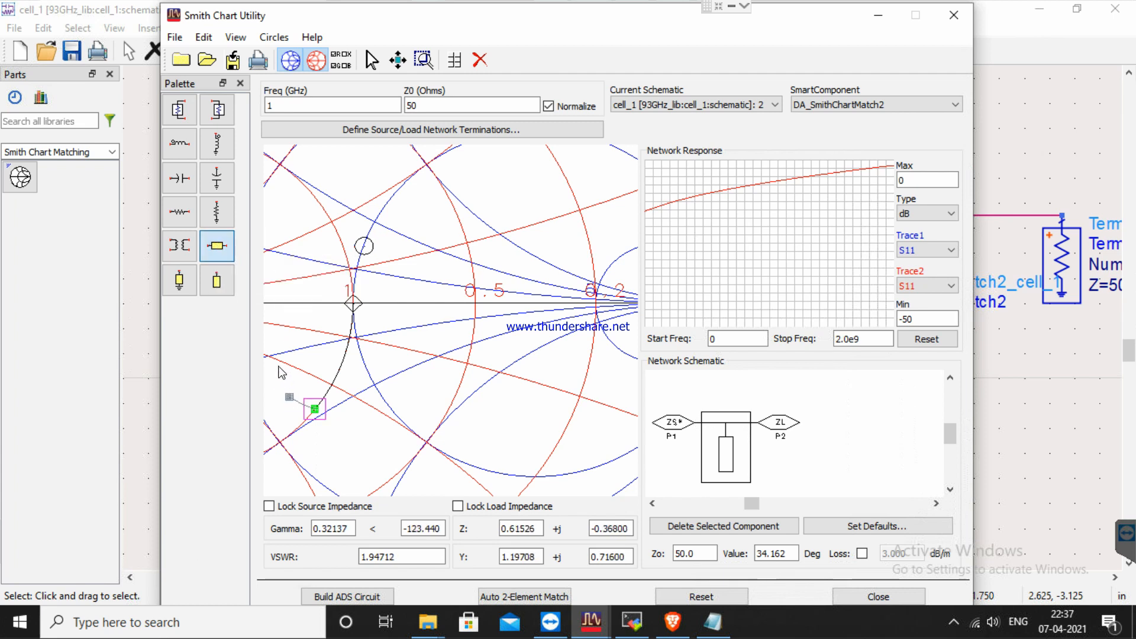
{"action": "left_click", "coordinate": [372, 210]}
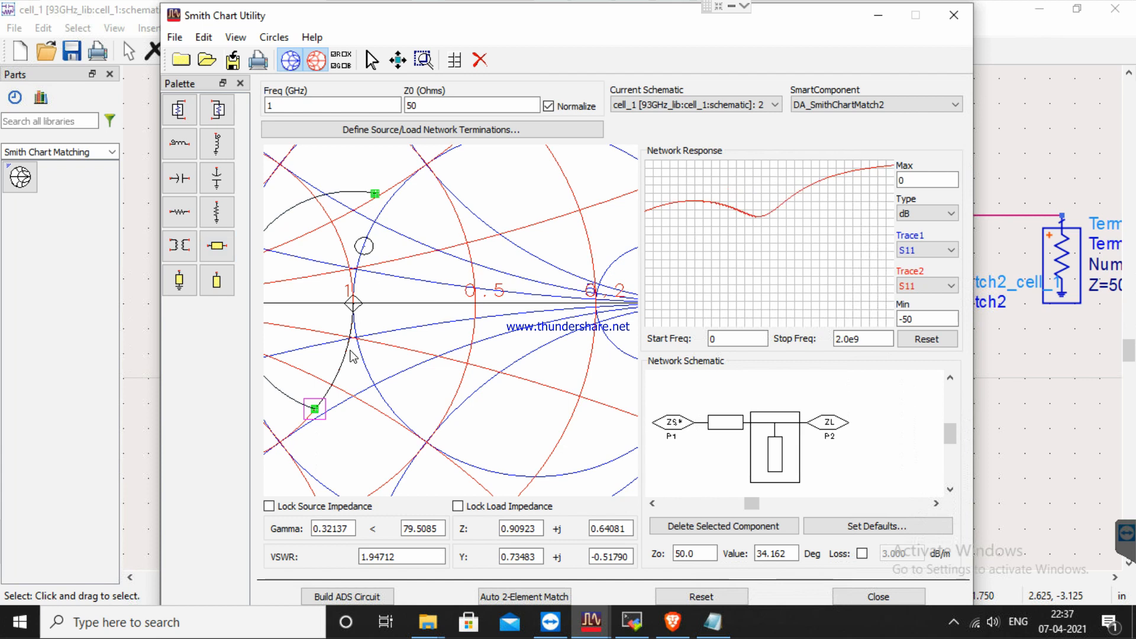
Adjust the shunt stub to about 18.3 degrees and the series line to about 91.3 degrees to reach the source point.
{"action": "mouse_move", "coordinate": [335, 395]}
{"action": "left_mouse_down"}
{"action": "mouse_move", "coordinate": [344, 361]}
{"action": "mouse_move", "coordinate": [336, 376]}
{"action": "left_mouse_up"}
{"action": "left_click_drag", "start_coordinate": [359, 231], "coordinate": [330, 233]}
{"action": "left_click_drag", "start_coordinate": [337, 375], "coordinate": [343, 359]}
{"action": "left_click", "coordinate": [346, 248]}
{"action": "left_click_drag", "start_coordinate": [348, 246], "coordinate": [370, 248]}
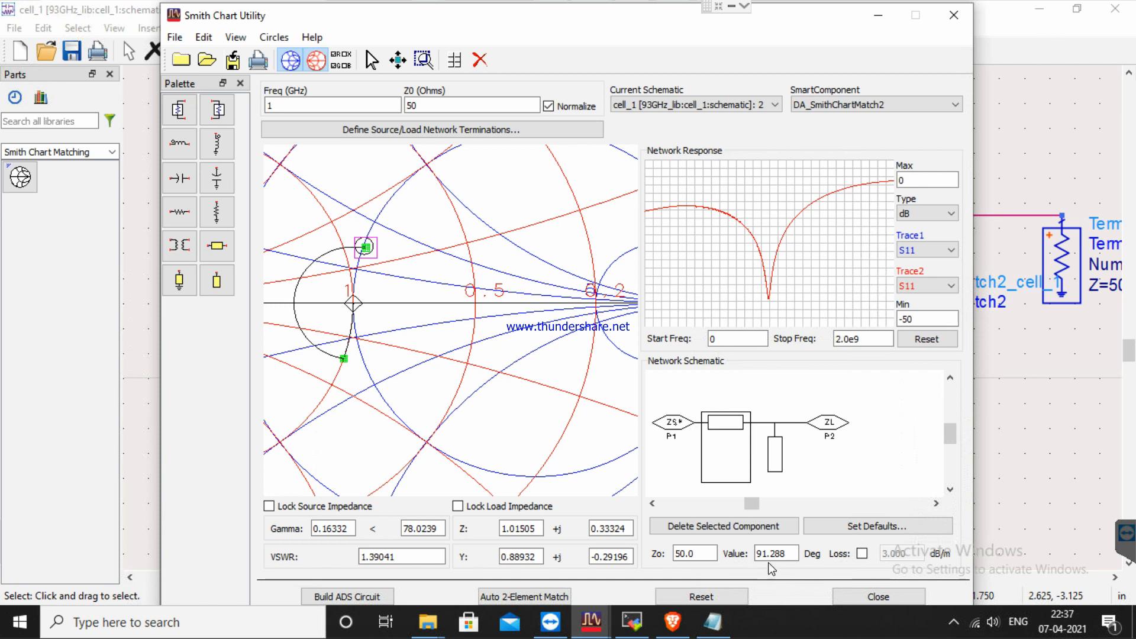
{"action": "left_click", "coordinate": [775, 449]}
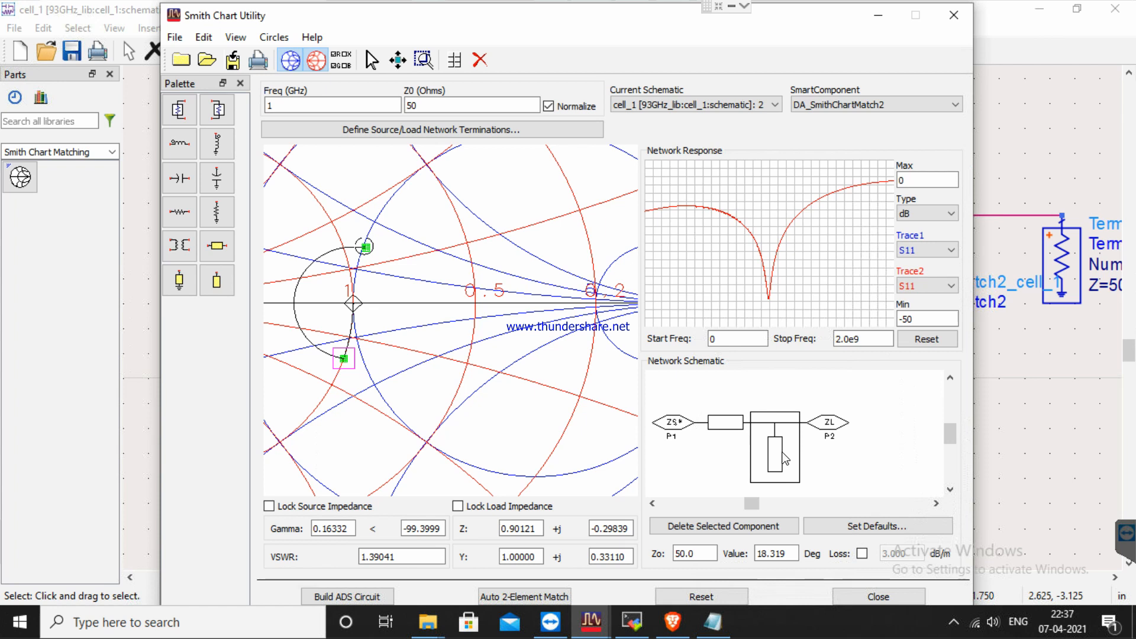
Fine-tune the match on the Smith chart, bringing the shunt stub to about 18.31 degrees at the source circle.
{"action": "left_click", "coordinate": [423, 59]}
{"action": "mouse_move", "coordinate": [277, 204]}
{"action": "left_mouse_down"}
{"action": "mouse_move", "coordinate": [555, 430]}
{"action": "mouse_move", "coordinate": [540, 414]}
{"action": "left_mouse_up"}
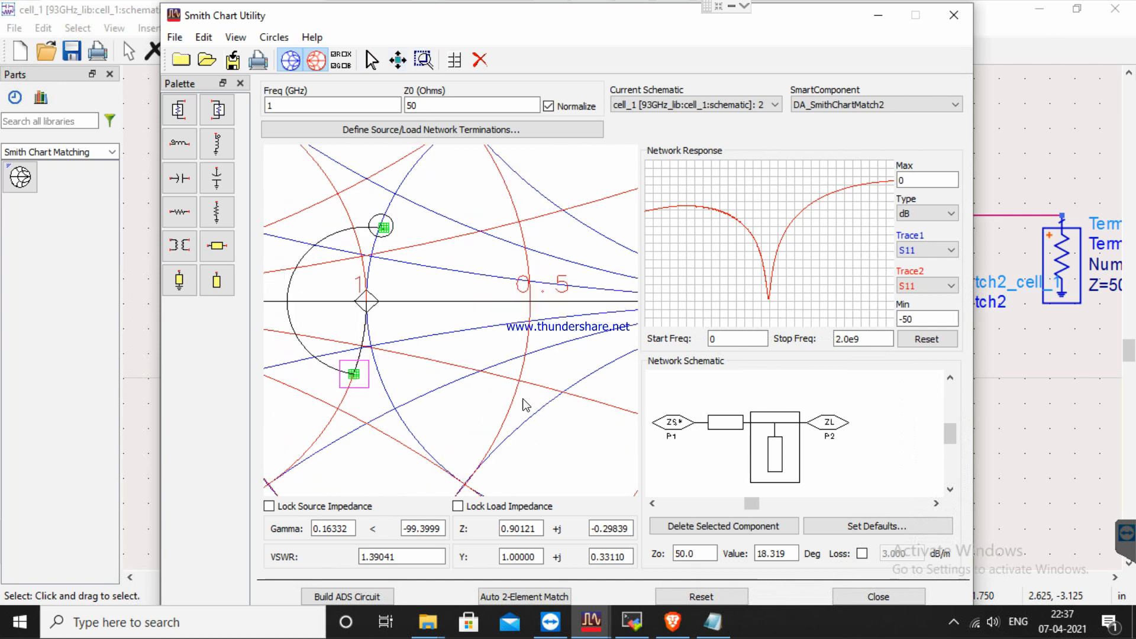
{"action": "mouse_move", "coordinate": [356, 378]}
{"action": "left_mouse_down"}
{"action": "mouse_move", "coordinate": [347, 399]}
{"action": "mouse_move", "coordinate": [365, 344]}
{"action": "left_mouse_up"}
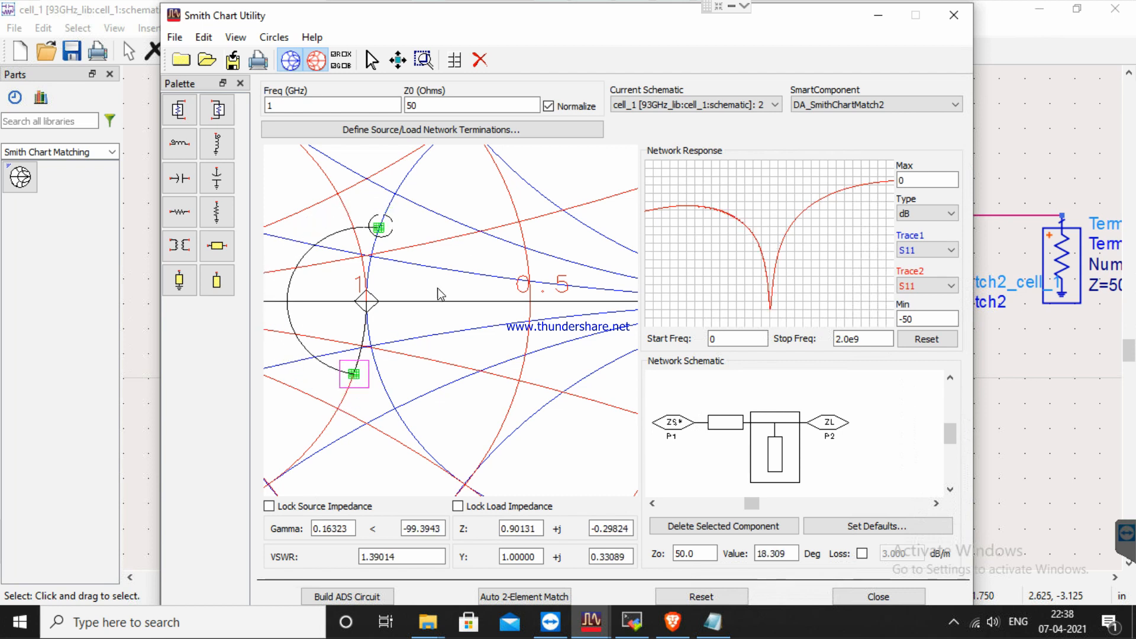
Build the ADS circuit for the output match and inspect the resulting line and stub inside DA_SmithChartMatch2.
{"action": "left_click", "coordinate": [371, 598]}
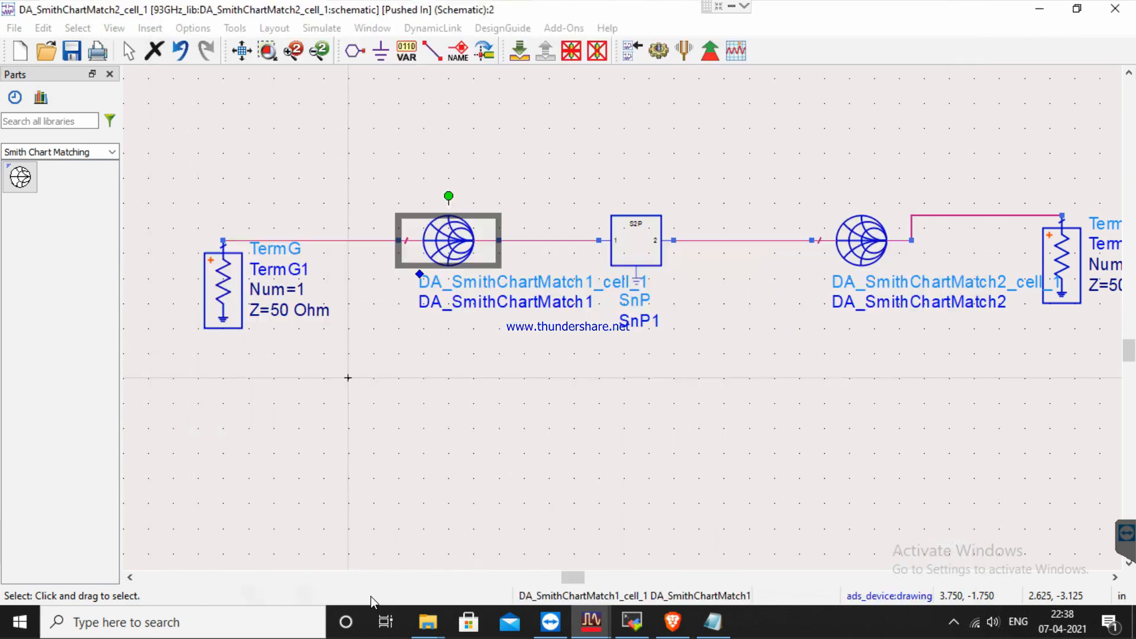
{"action": "left_click", "coordinate": [830, 255]}
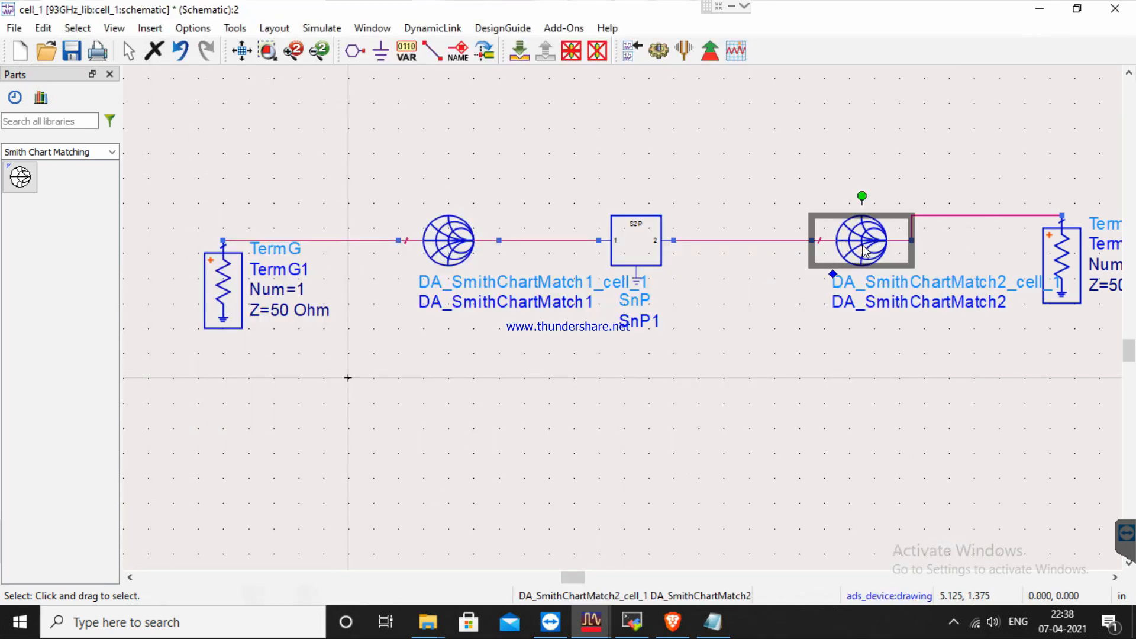
{"action": "left_click", "coordinate": [520, 58]}
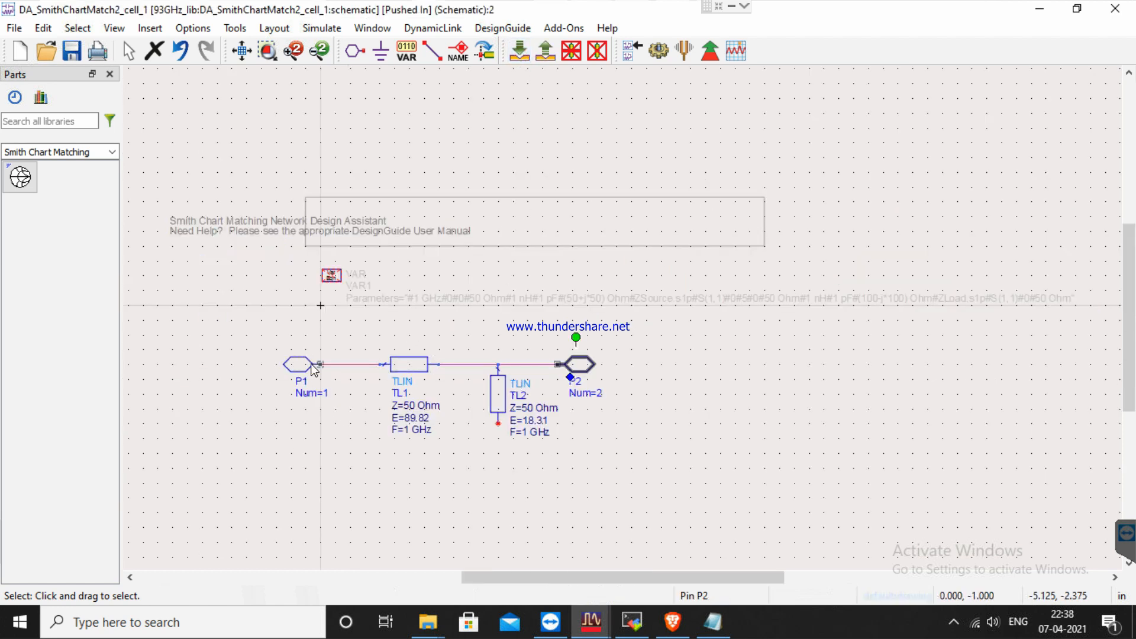
{"action": "left_click", "coordinate": [545, 52]}
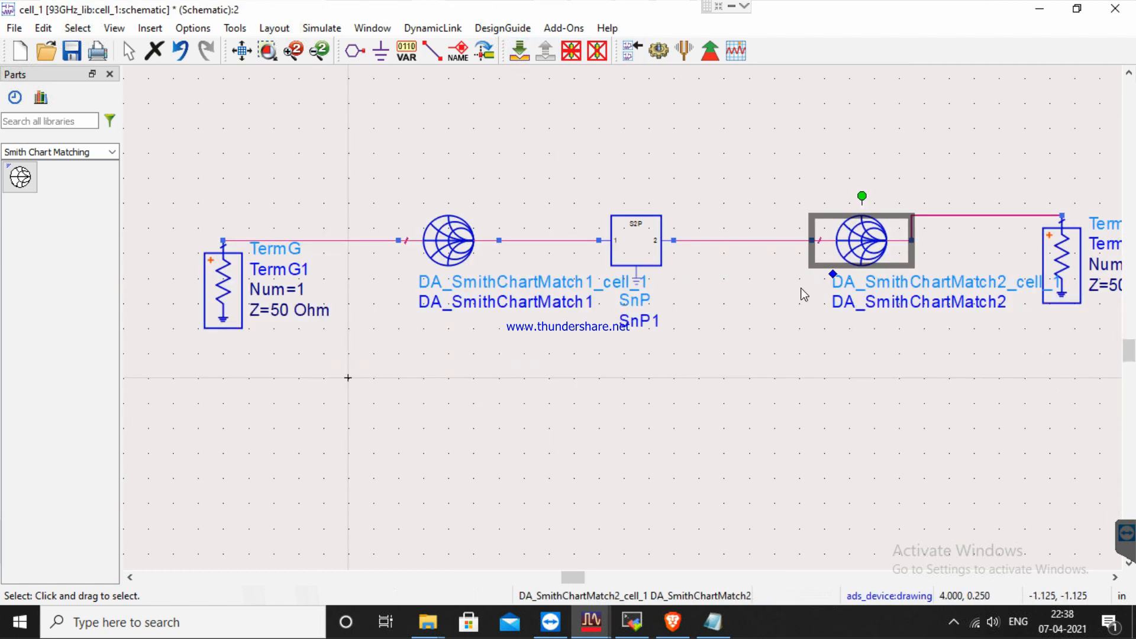
Place an S-parameter simulation controller from the Simulation-S_Param parts above the source termination TermG1.
{"action": "scroll", "coordinate": [501, 350], "scroll_direction": "down", "scroll_amount": 2}
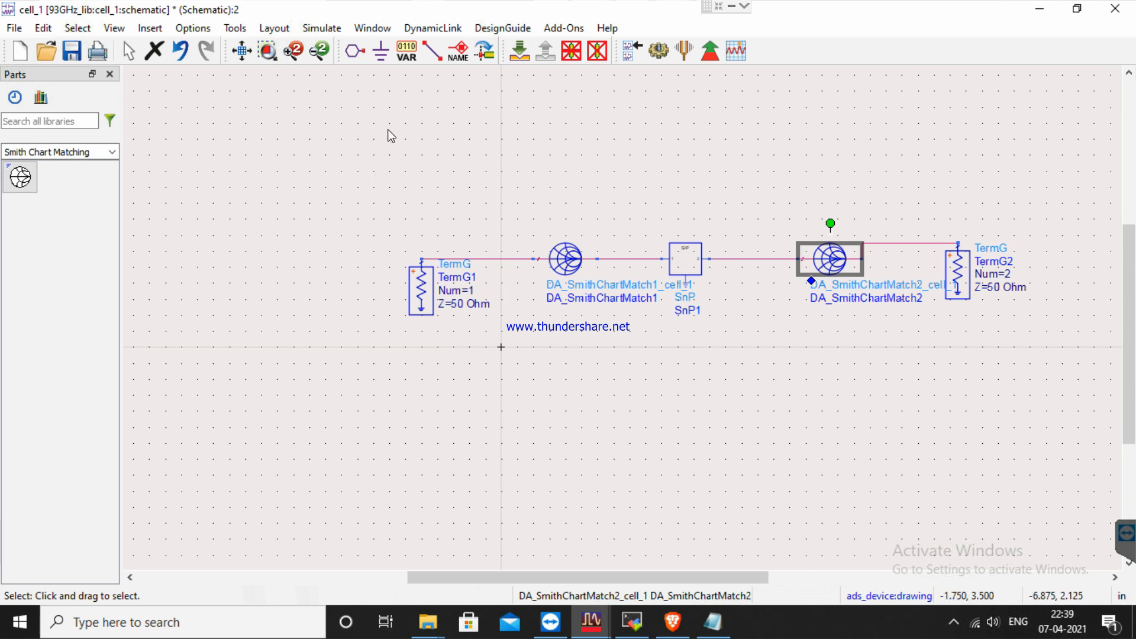
{"action": "left_click", "coordinate": [112, 152]}
{"action": "scroll", "coordinate": [98, 214], "scroll_direction": "up", "scroll_amount": 15}
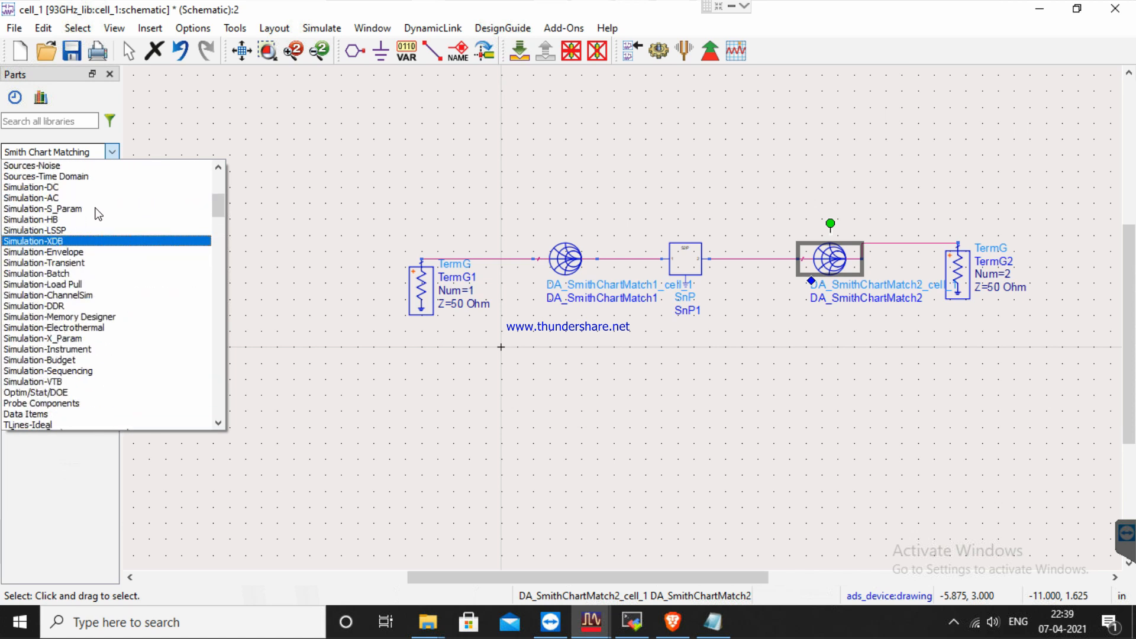
{"action": "scroll", "coordinate": [98, 214], "scroll_direction": "up", "scroll_amount": 7}
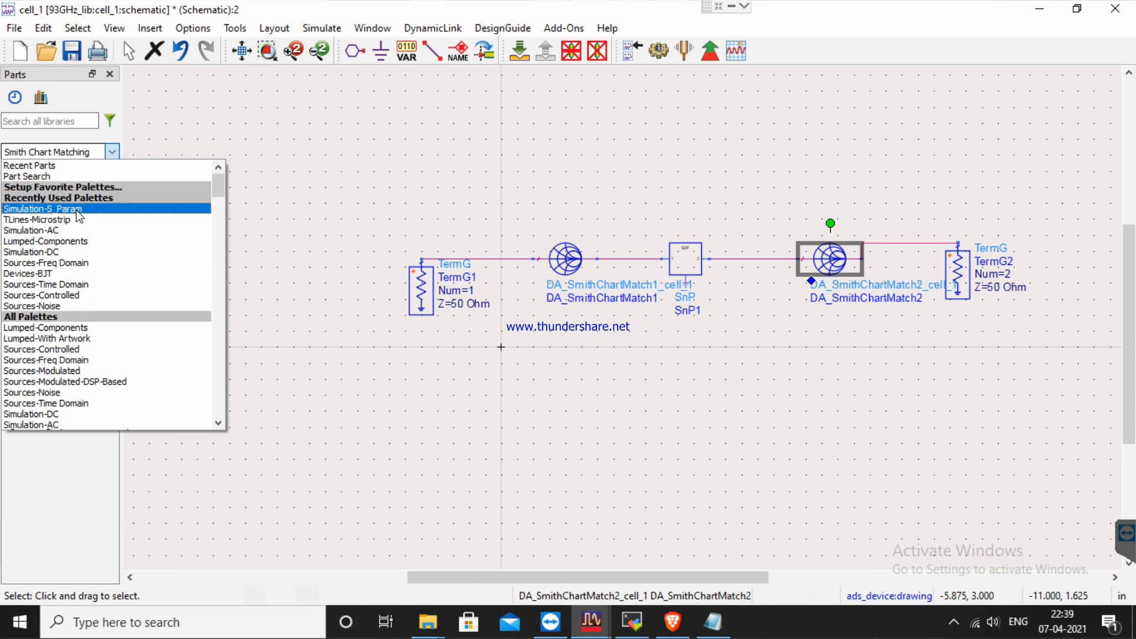
{"action": "left_click", "coordinate": [88, 210]}
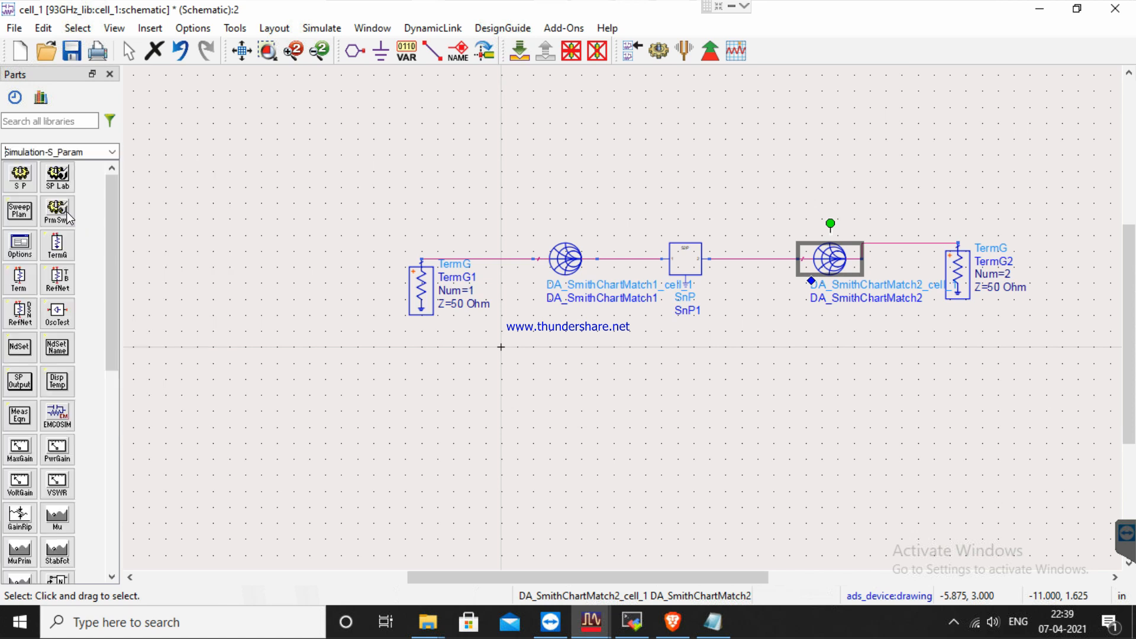
{"action": "left_click", "coordinate": [25, 187]}
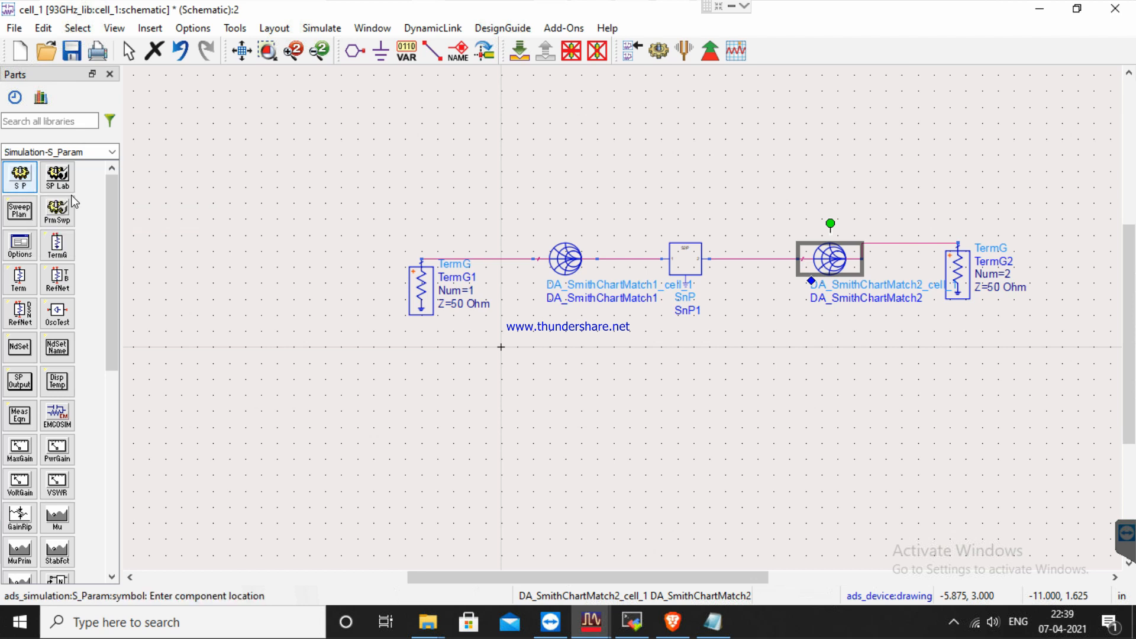
{"action": "left_click", "coordinate": [377, 124]}
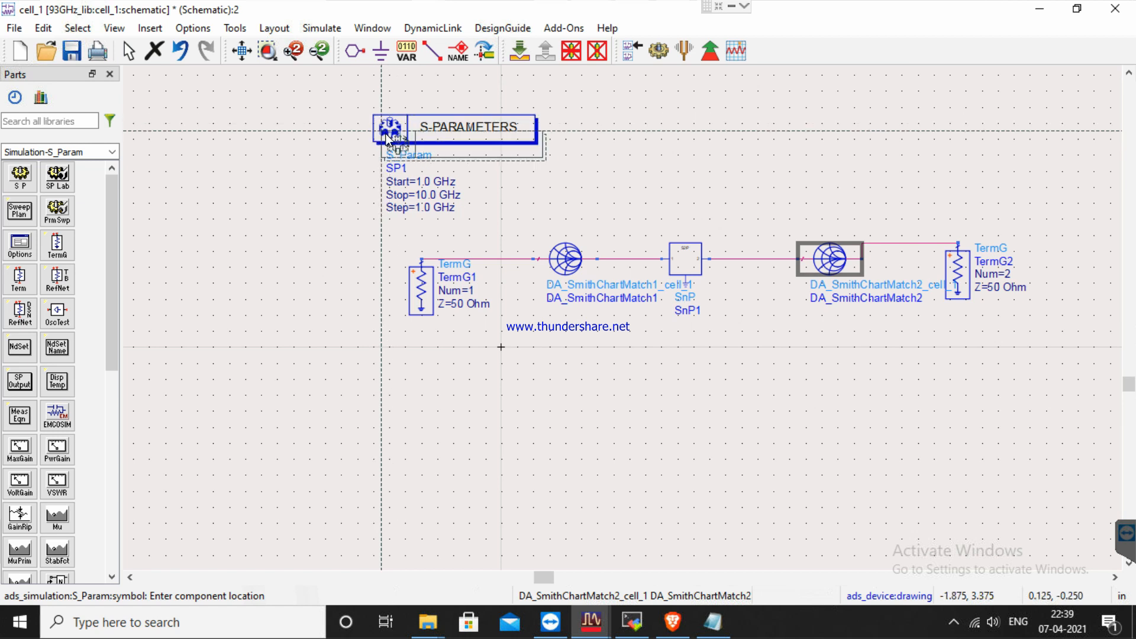
{"action": "key", "text": "Escape"}
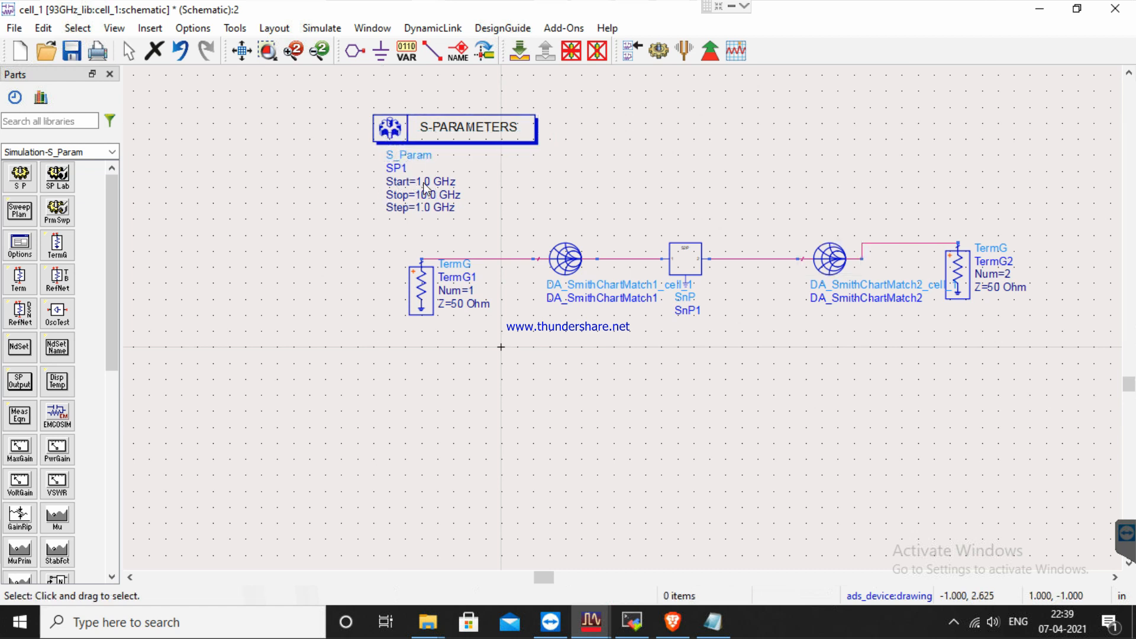
Set the linear S-parameter sweep to start at 0.6 GHz and stop at 1.5 GHz, and adjust its frequency resolution.
{"action": "double_click", "coordinate": [400, 140]}
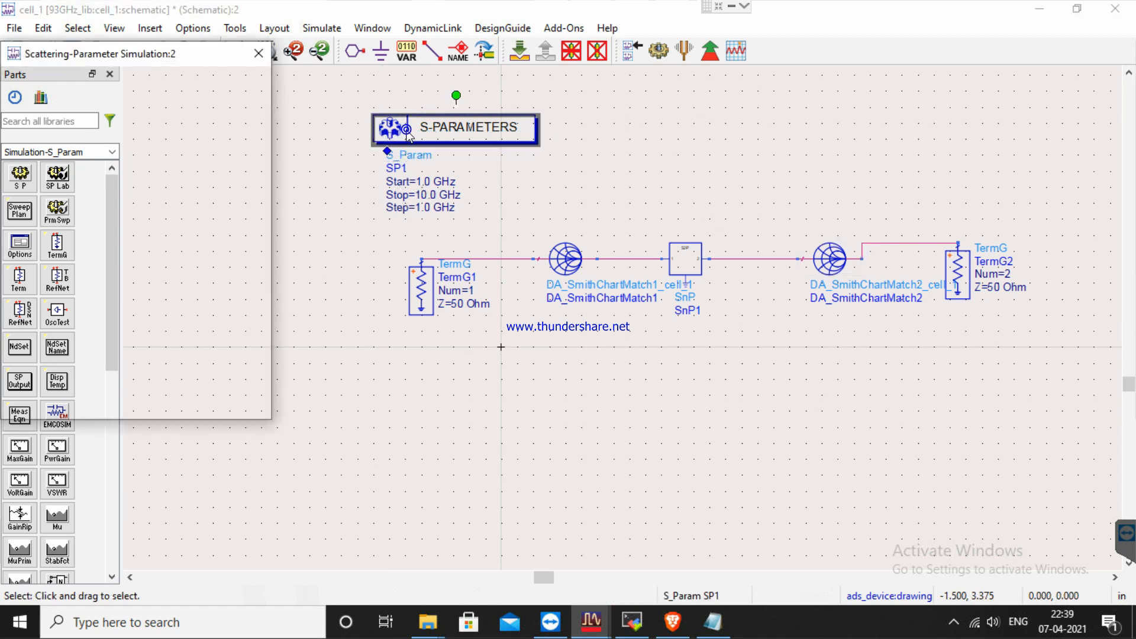
{"action": "left_click", "coordinate": [144, 229]}
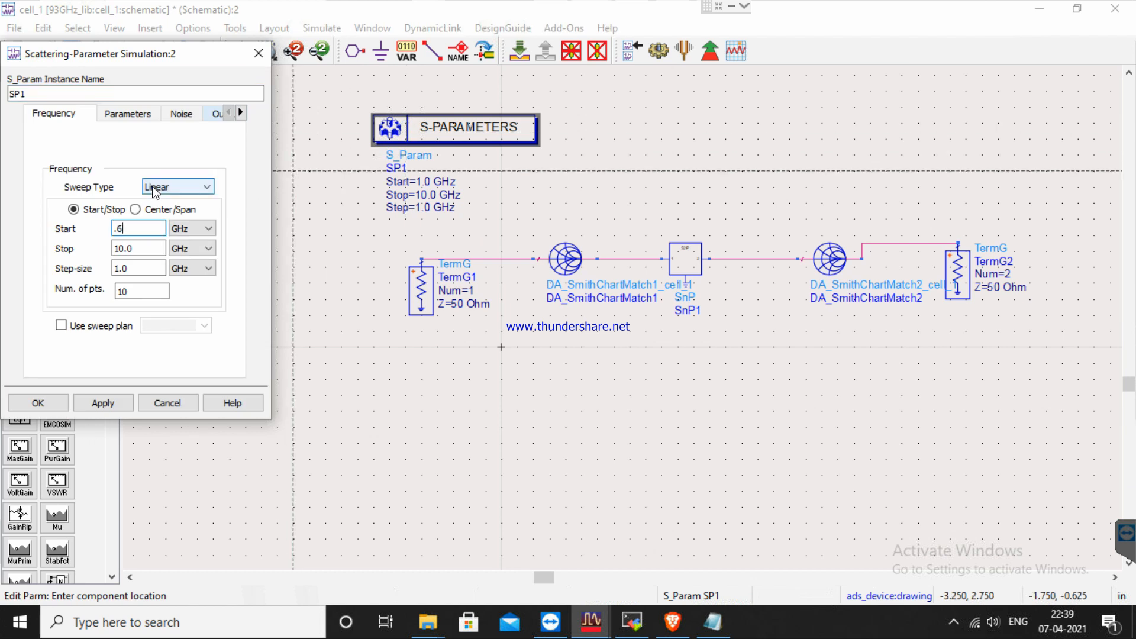
{"action": "left_click", "coordinate": [150, 252]}
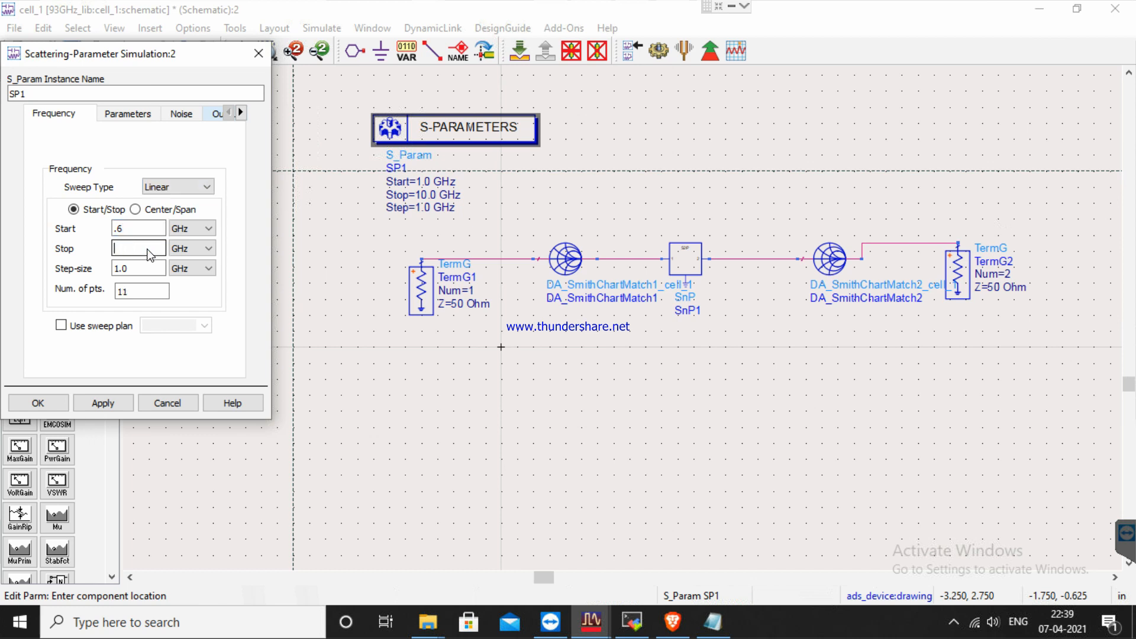
{"action": "type", "text": "1.5"}
{"action": "left_click", "coordinate": [152, 273]}
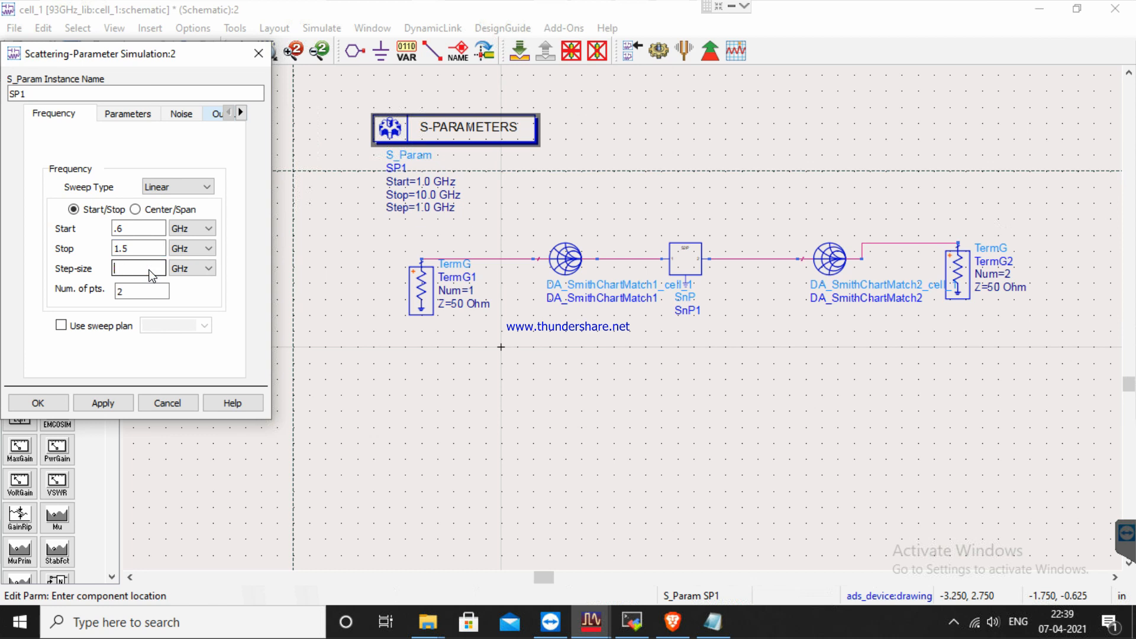
{"action": "type", "text": ".001"}
{"action": "left_click", "coordinate": [148, 291]}
{"action": "left_click", "coordinate": [37, 404]}
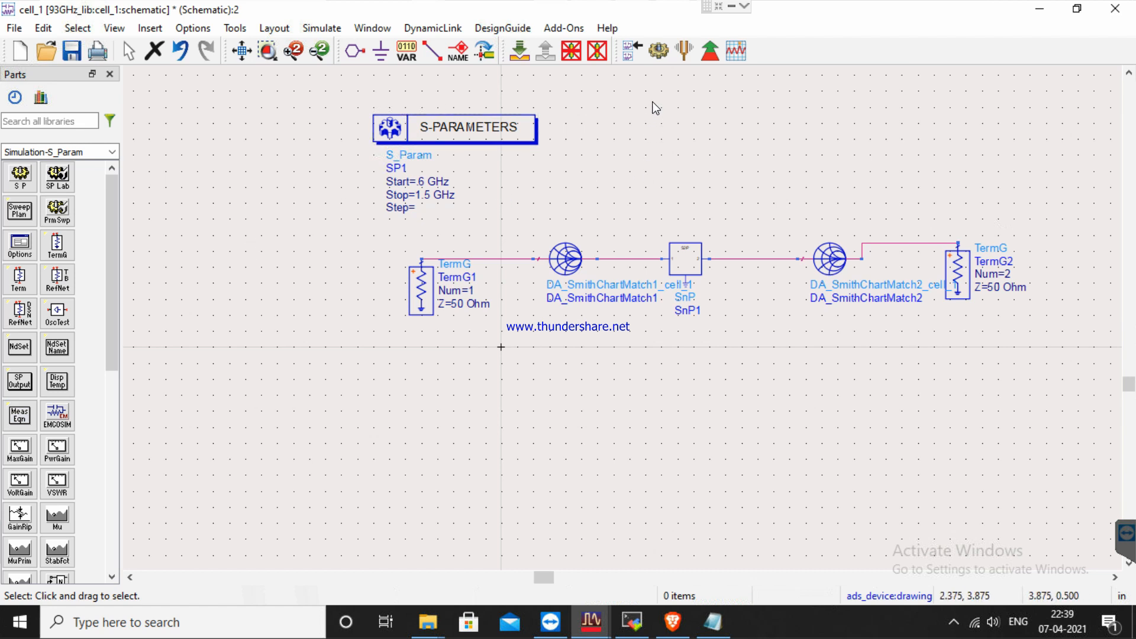
Run the S-parameter simulation and place a rectangular plot on the data display page.
{"action": "left_click", "coordinate": [660, 51]}
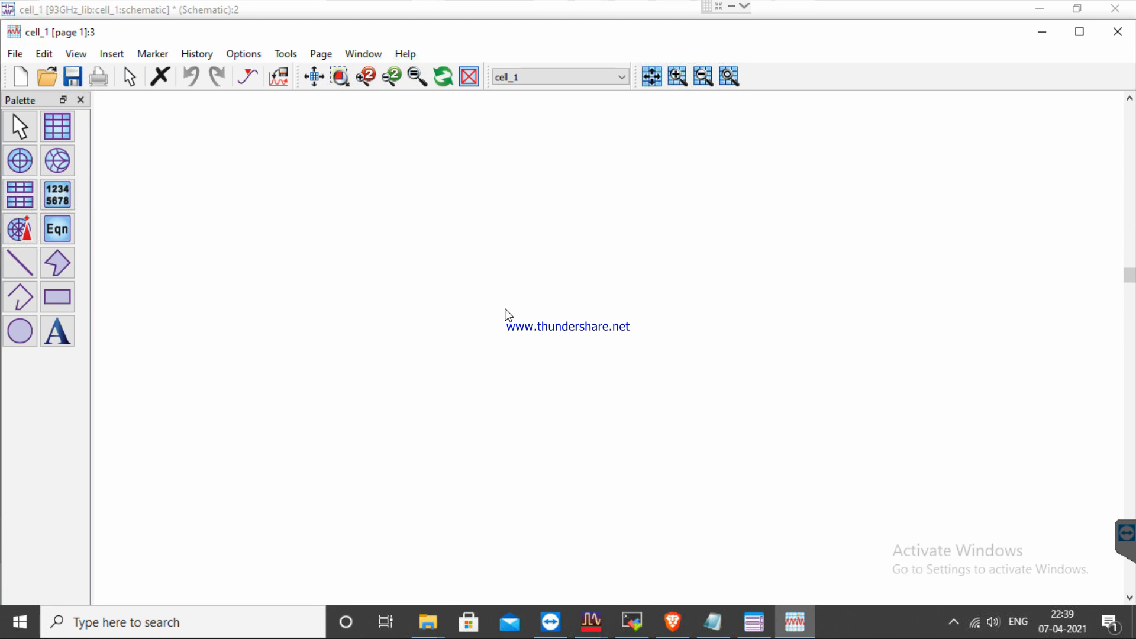
{"action": "left_click", "coordinate": [62, 130]}
{"action": "left_click", "coordinate": [541, 202]}
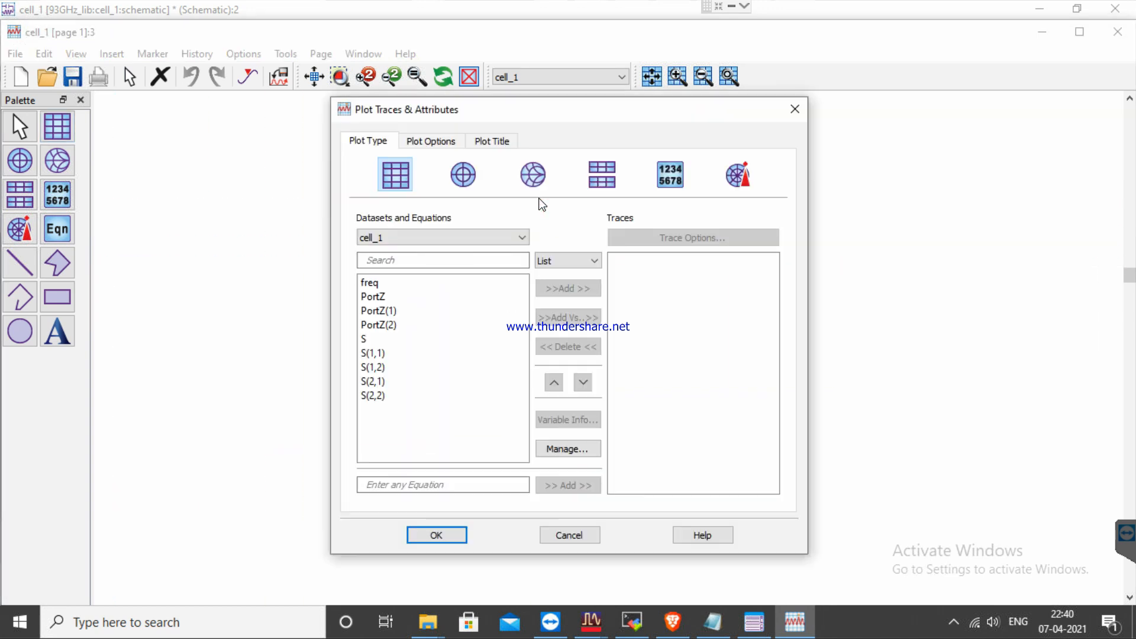
Plot S(1,1) and S(2,1) in dB as traces on the rectangular graph.
{"action": "left_click", "coordinate": [397, 354]}
{"action": "left_click", "coordinate": [548, 289]}
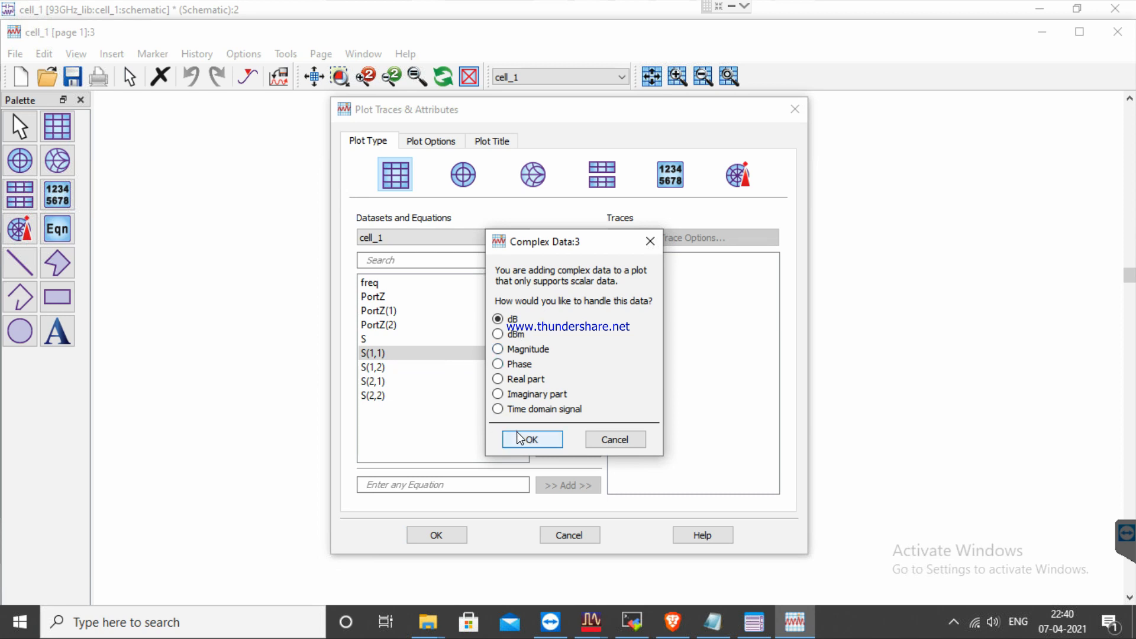
{"action": "left_click", "coordinate": [500, 440]}
{"action": "left_click", "coordinate": [385, 381]}
{"action": "left_click", "coordinate": [567, 288]}
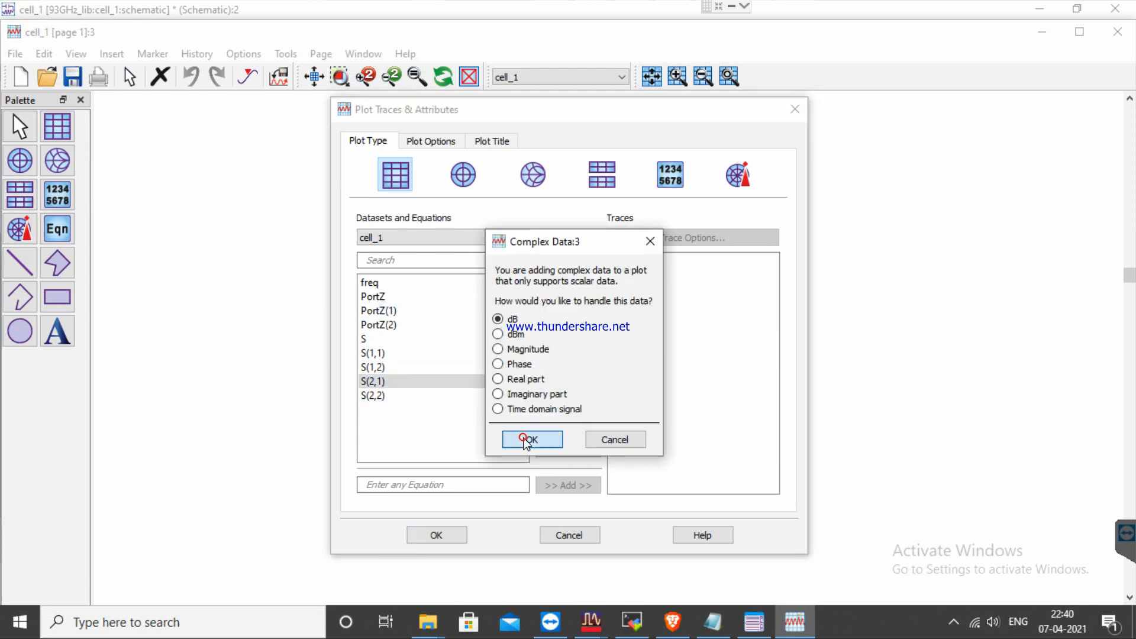
{"action": "left_click", "coordinate": [525, 440]}
{"action": "left_click", "coordinate": [436, 532]}
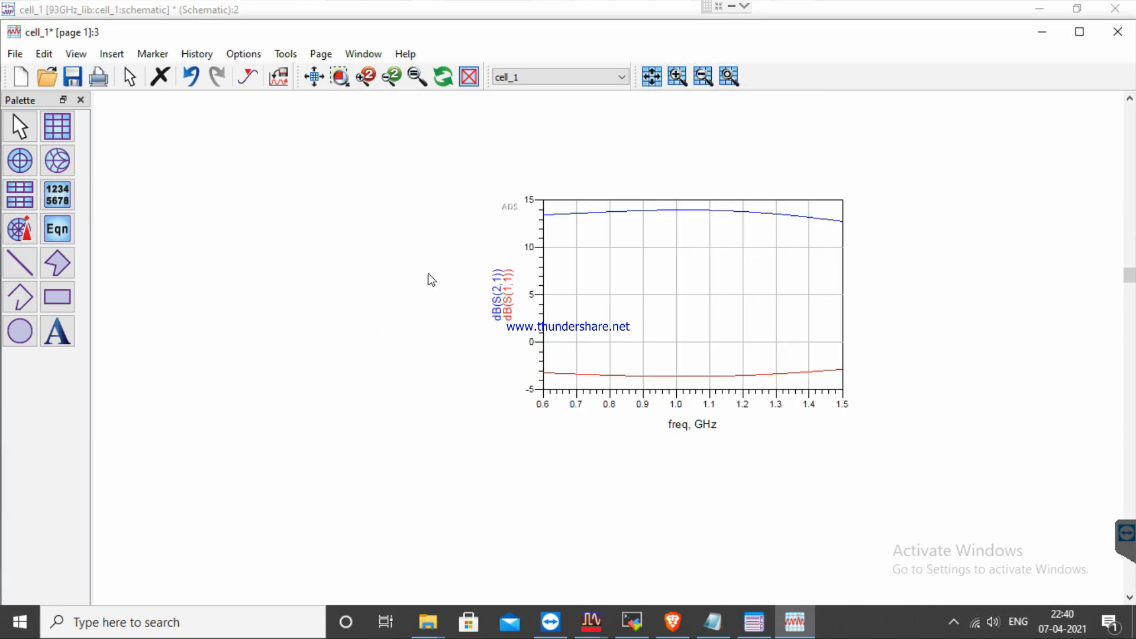
Insert a marker on the dB(S(2,1)) trace at about 1.1 GHz.
{"action": "left_click", "coordinate": [247, 76]}
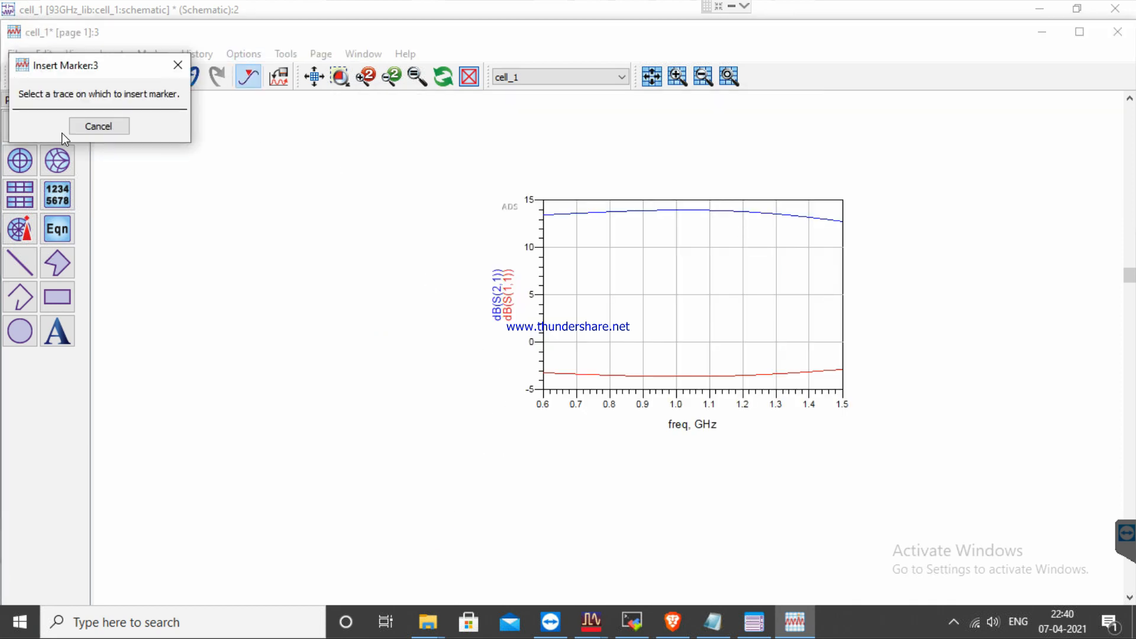
{"action": "left_click", "coordinate": [711, 210]}
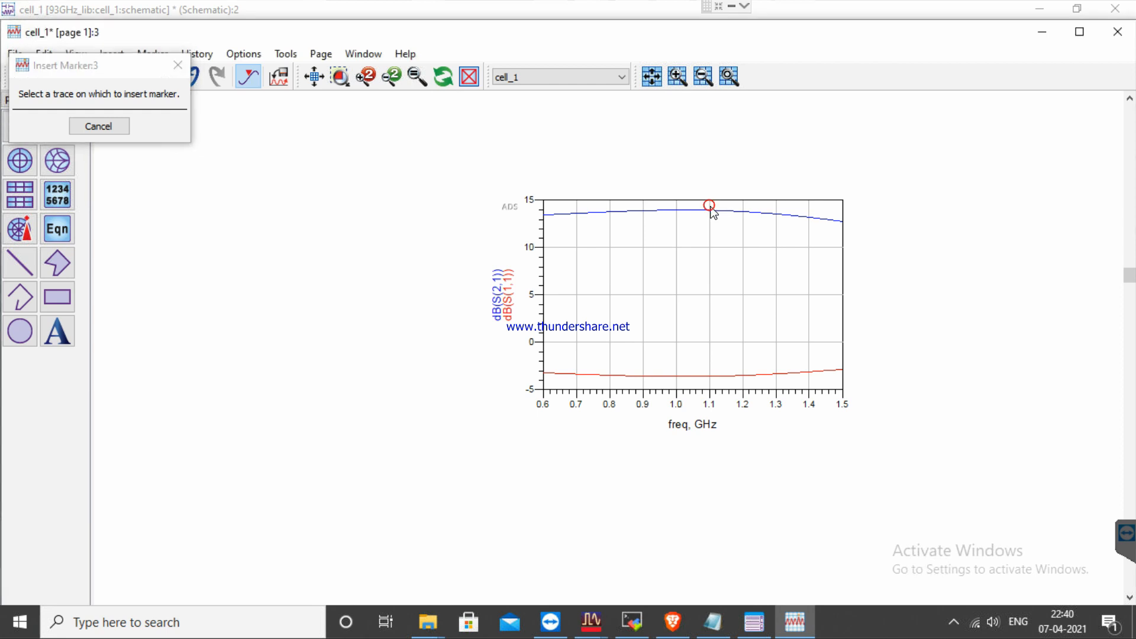
{"action": "left_click", "coordinate": [248, 76]}
{"action": "left_click", "coordinate": [711, 210]}
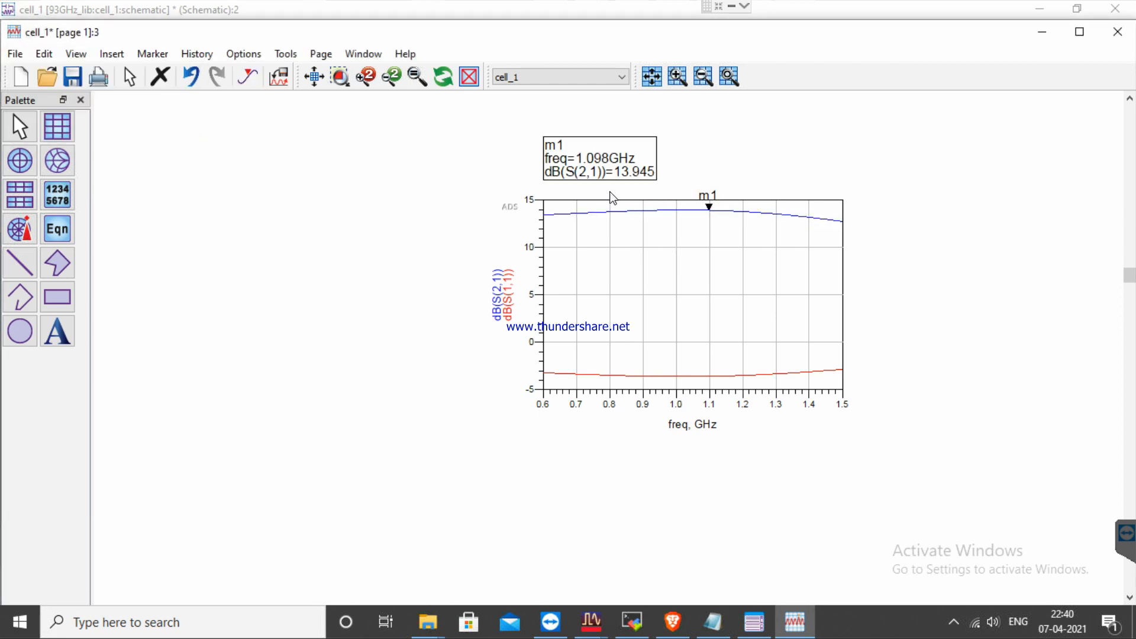
Move marker m1 along the dB(S(2,1)) trace to 1.000 GHz to examine the gain and the S(1,1) curve there.
{"action": "left_click", "coordinate": [711, 208]}
{"action": "key", "text": "Right"}
{"action": "key", "text": "Left"}
{"action": "key", "text": "Left"}
{"action": "key", "text": "Left"}
{"action": "key", "text": "Left"}
{"action": "key", "text": "Left"}
{"action": "key", "text": "Left"}
{"action": "key", "text": "Left"}
{"action": "key", "text": "Left"}
{"action": "key", "text": "Left"}
{"action": "key", "text": "Left"}
{"action": "key", "text": "Left"}
{"action": "key", "text": "Left"}
{"action": "key", "text": "Left"}
{"action": "key", "text": "Left"}
{"action": "key", "text": "Left"}
{"action": "key", "text": "Left"}
{"action": "key", "text": "Left"}
{"action": "key", "text": "Left"}
{"action": "key", "text": "Left"}
{"action": "key", "text": "Left"}
{"action": "key", "text": "Left"}
{"action": "key", "text": "Left"}
{"action": "key", "text": "Left"}
{"action": "key", "text": "Left"}
{"action": "key", "text": "Left"}
{"action": "key", "text": "Left"}
{"action": "key", "text": "Left"}
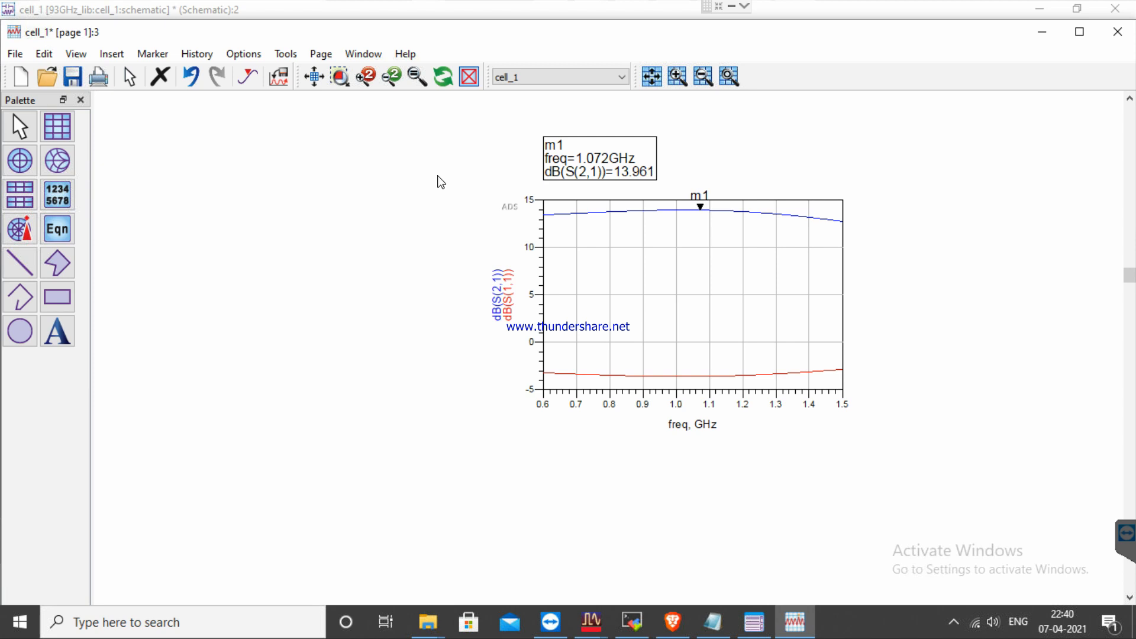
{"action": "key", "text": "Left"}
{"action": "key", "text": "Left"}
{"action": "key", "text": "Left"}
{"action": "key", "text": "Left"}
{"action": "key", "text": "Left"}
{"action": "key", "text": "Left"}
{"action": "key", "text": "Left"}
{"action": "key", "text": "Left"}
{"action": "key", "text": "Left"}
{"action": "key", "text": "Left"}
{"action": "key", "text": "Left"}
{"action": "key", "text": "Left"}
{"action": "key", "text": "Left"}
{"action": "key", "text": "Left"}
{"action": "key", "text": "Left"}
{"action": "key", "text": "Left"}
{"action": "key", "text": "Left"}
{"action": "key", "text": "Left"}
{"action": "key", "text": "Left"}
{"action": "key", "text": "Left"}
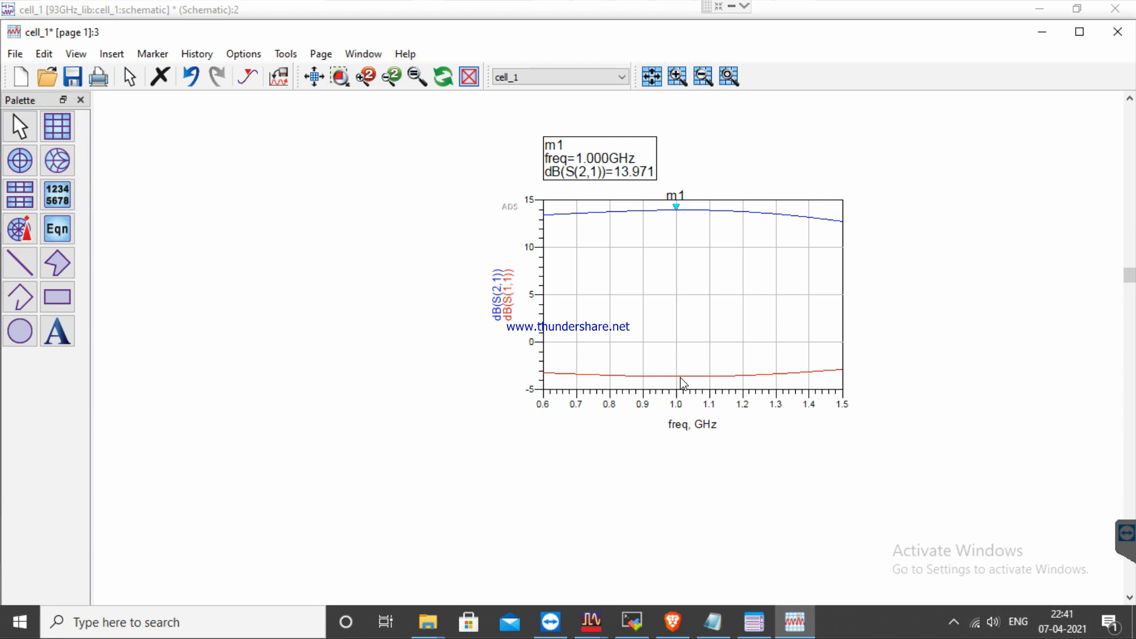
{"action": "mouse_move", "coordinate": [681, 379]}
{"action": "mouse_move", "coordinate": [672, 222]}
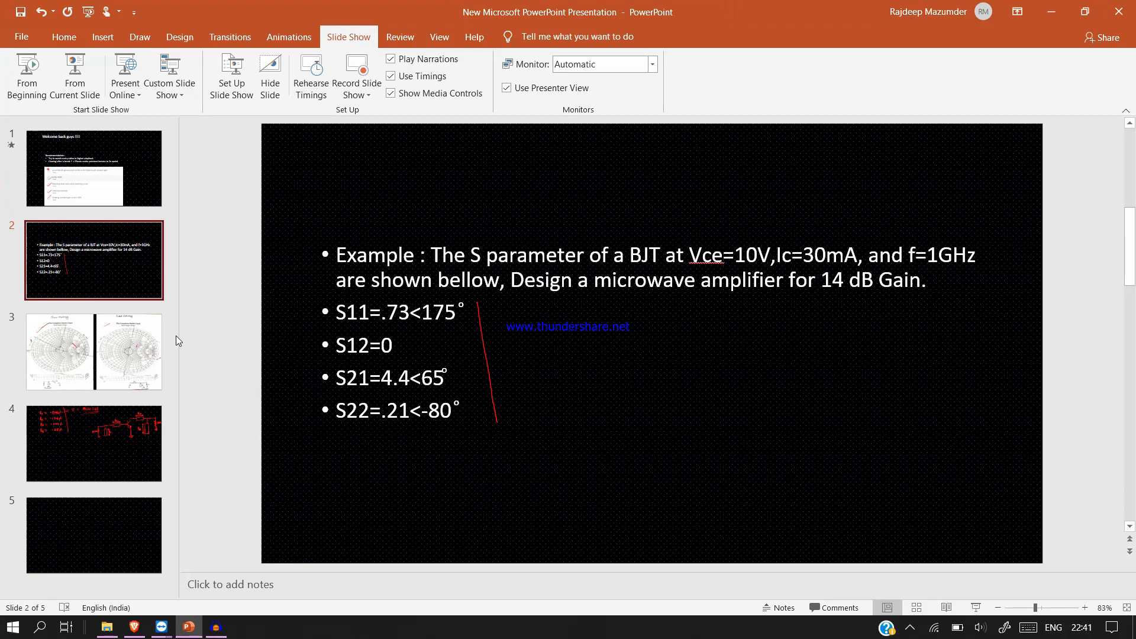
Switch to the PowerPoint presentation and review the task list on the first slide.
{"action": "key", "text": "Up"}
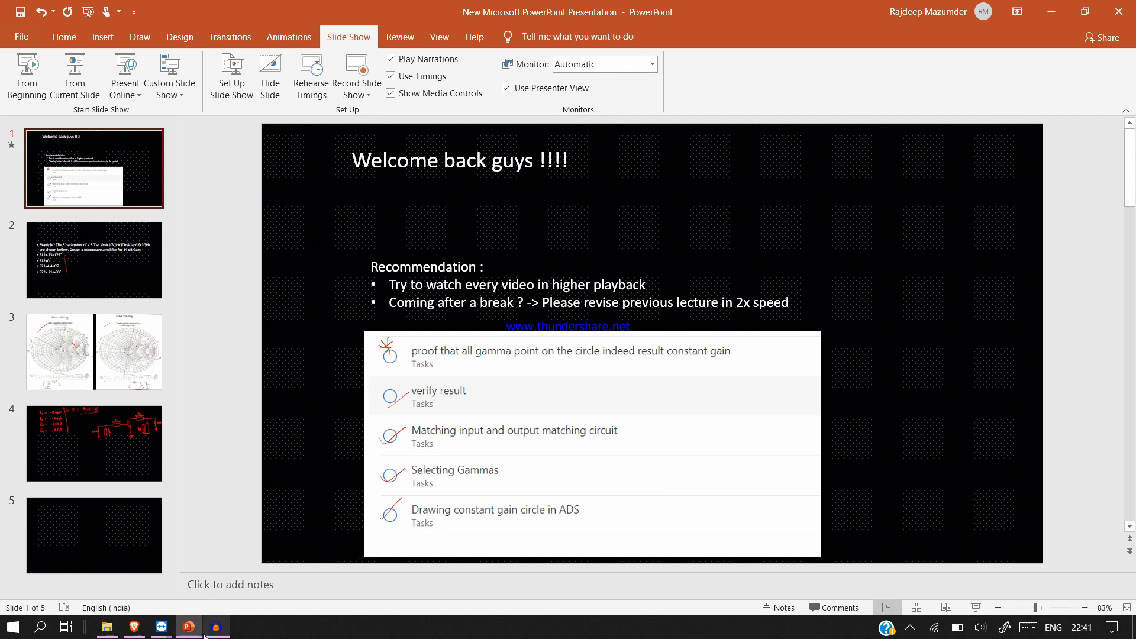
{"action": "mouse_move", "coordinate": [191, 634]}
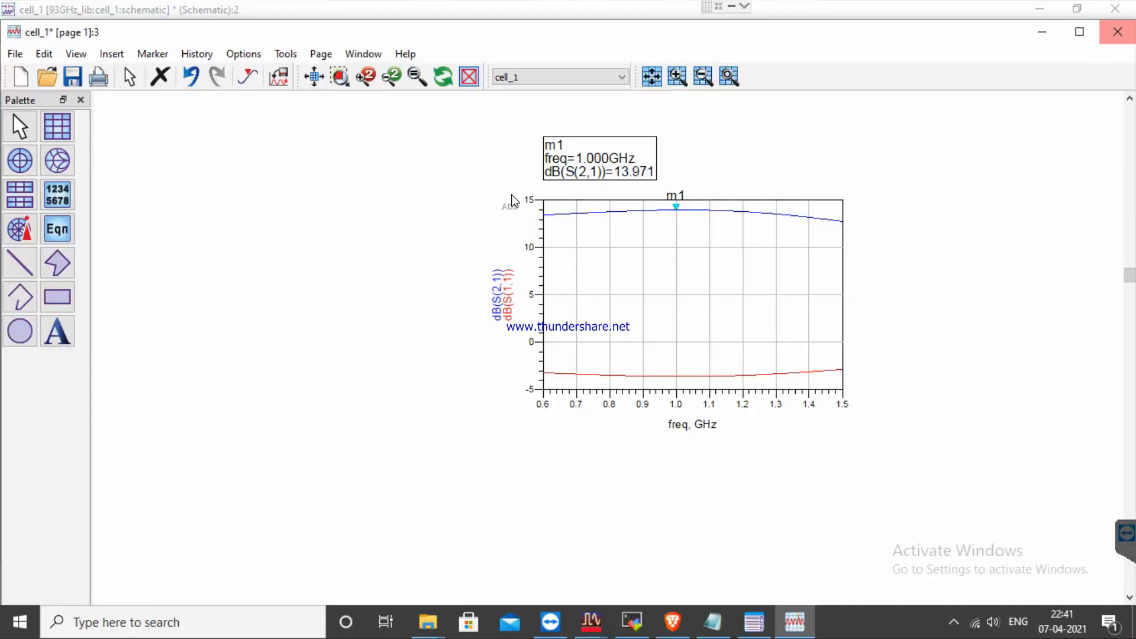
Switch back to the ADS data display and turn on trace history for the dB(S(2,1)) trace.
{"action": "left_click", "coordinate": [597, 213]}
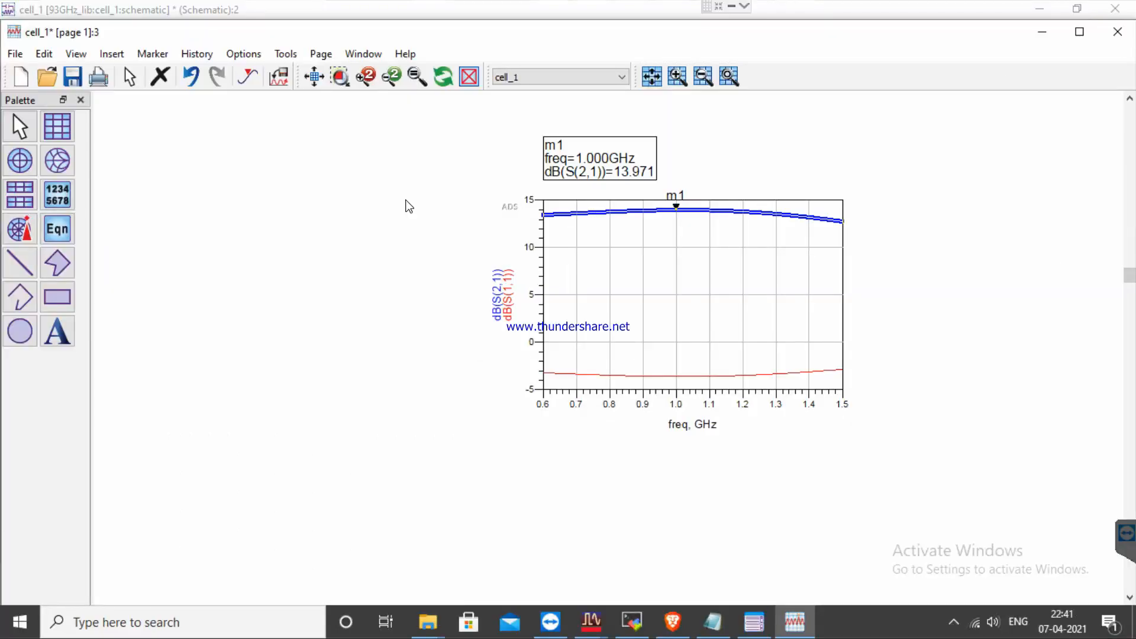
{"action": "left_click", "coordinate": [196, 54]}
{"action": "left_click", "coordinate": [211, 74]}
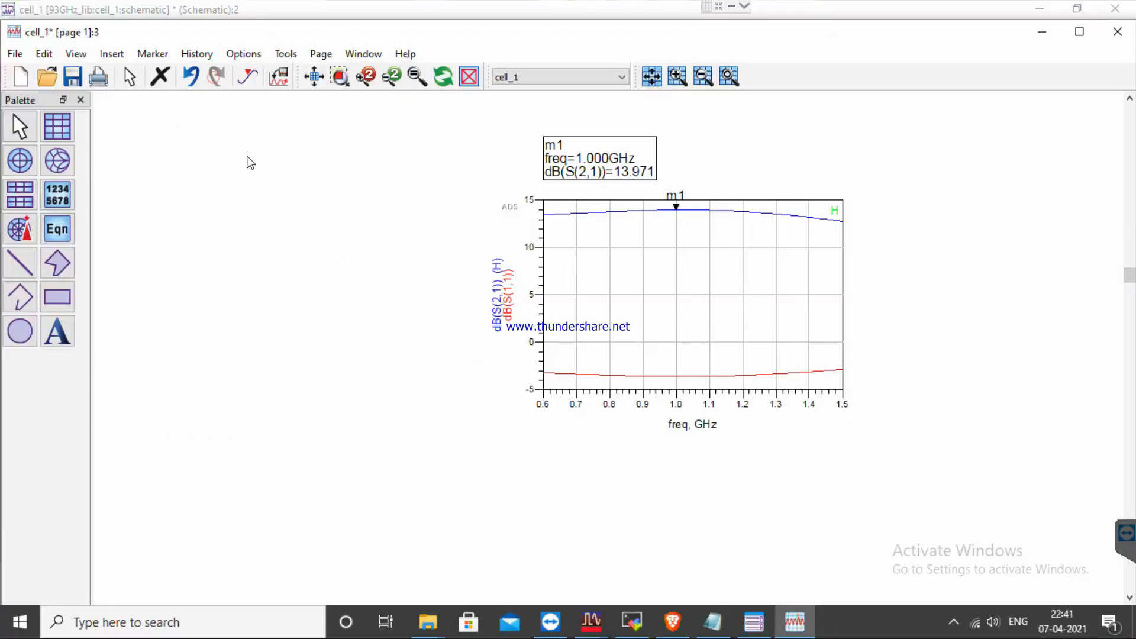
Return to the amplifier schematic, open the Smith Chart utility and load the DA_SmithChartMatch1 component into it.
{"action": "left_click", "coordinate": [1046, 37]}
{"action": "left_click", "coordinate": [333, 247]}
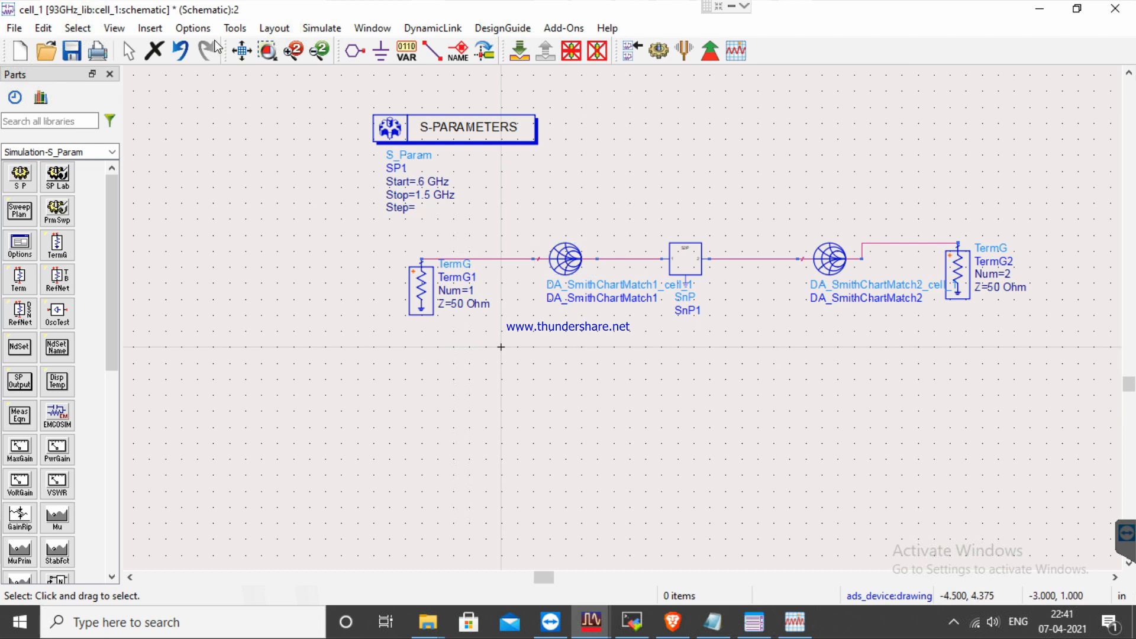
{"action": "left_click", "coordinate": [235, 28]}
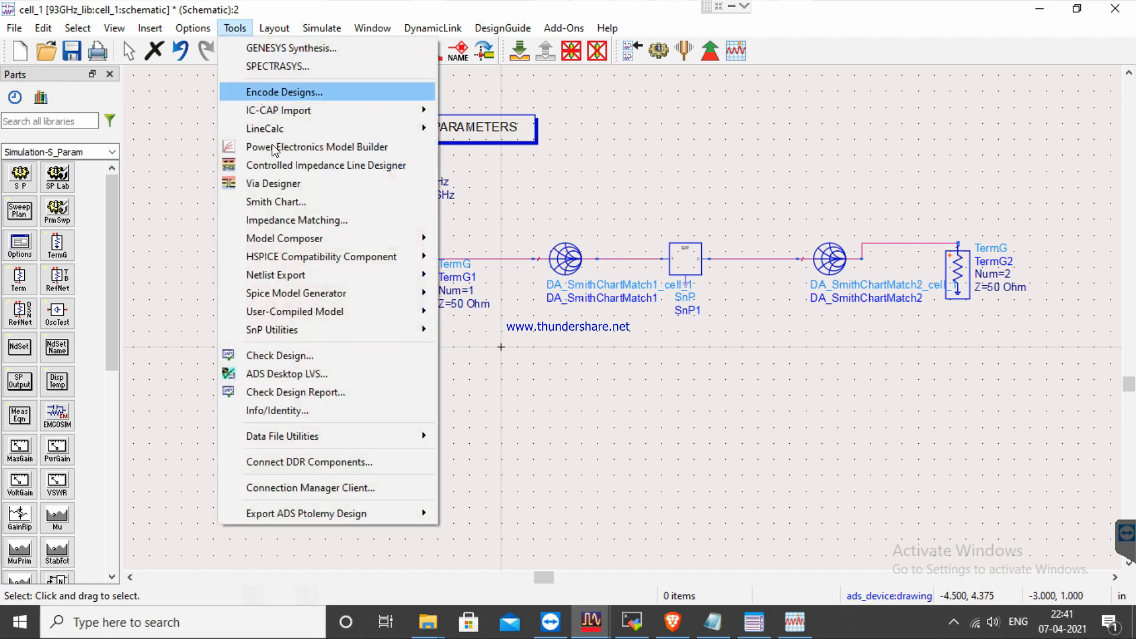
{"action": "left_click", "coordinate": [288, 203]}
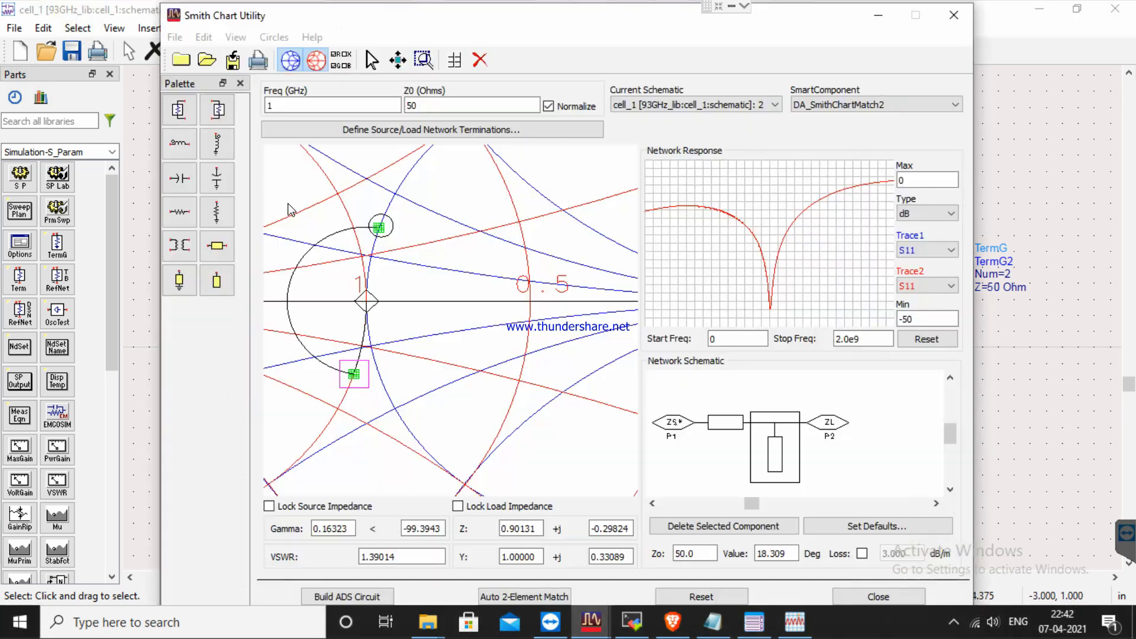
{"action": "left_click", "coordinate": [823, 106]}
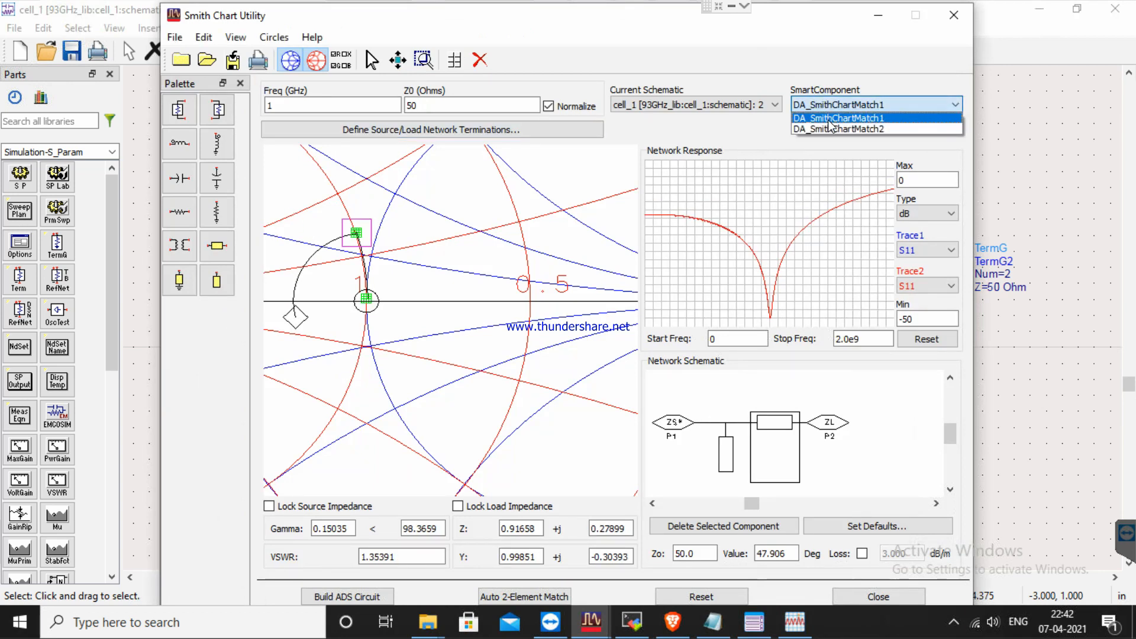
{"action": "left_click", "coordinate": [829, 118]}
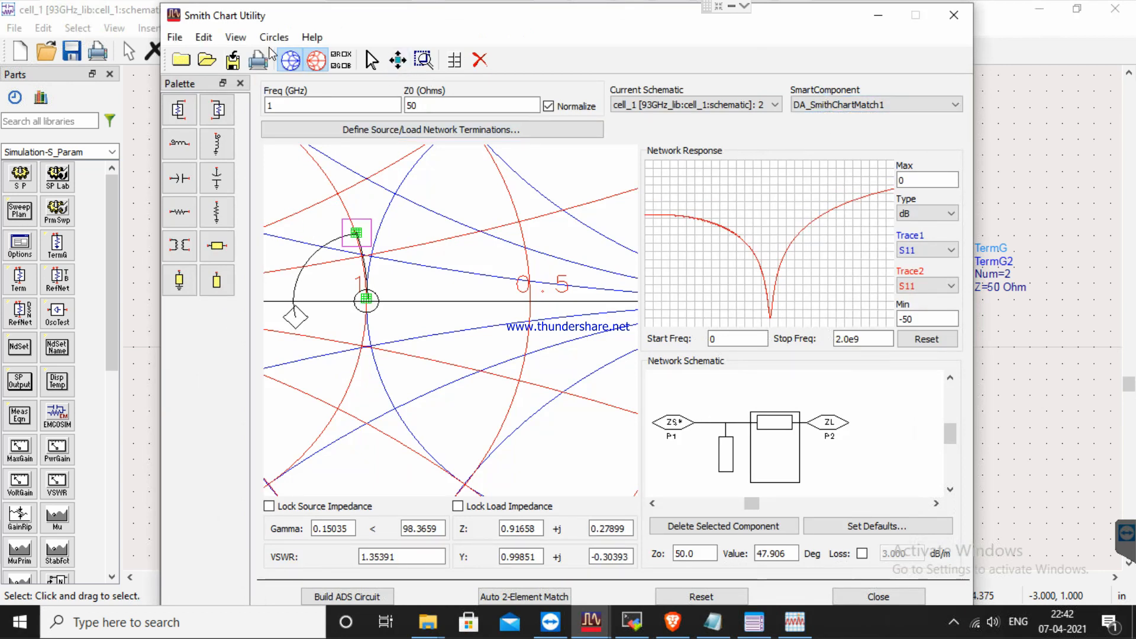
Hide the admittance grid and draw the unilateral source gain circle for Gs = 0.835 dB on the full chart.
{"action": "left_click", "coordinate": [400, 59]}
{"action": "left_click", "coordinate": [316, 59]}
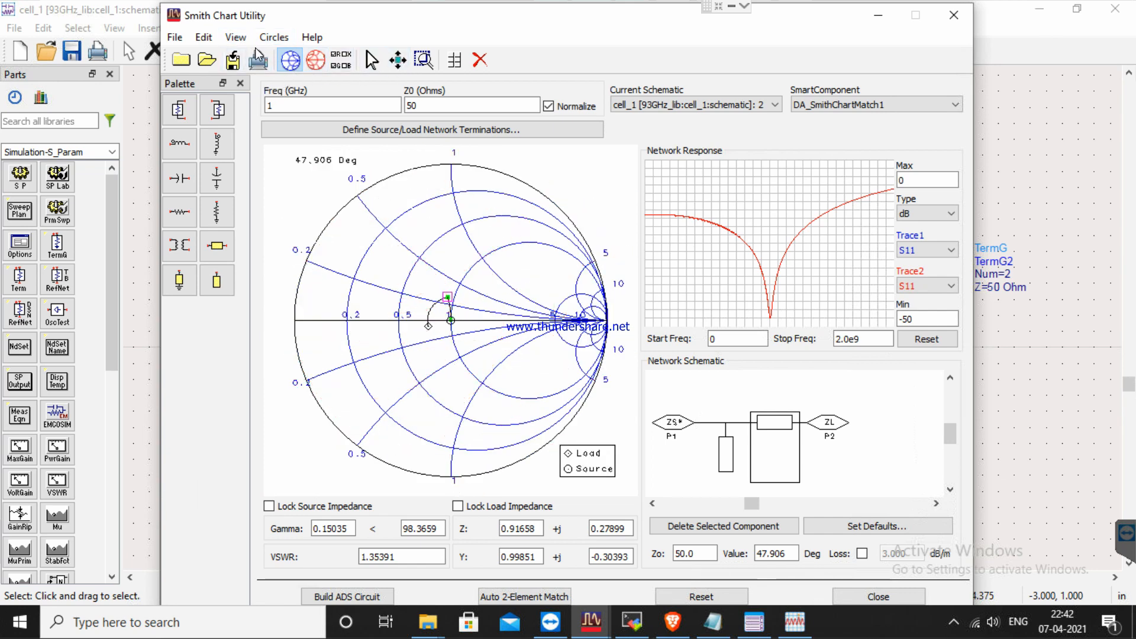
{"action": "left_click", "coordinate": [274, 37]}
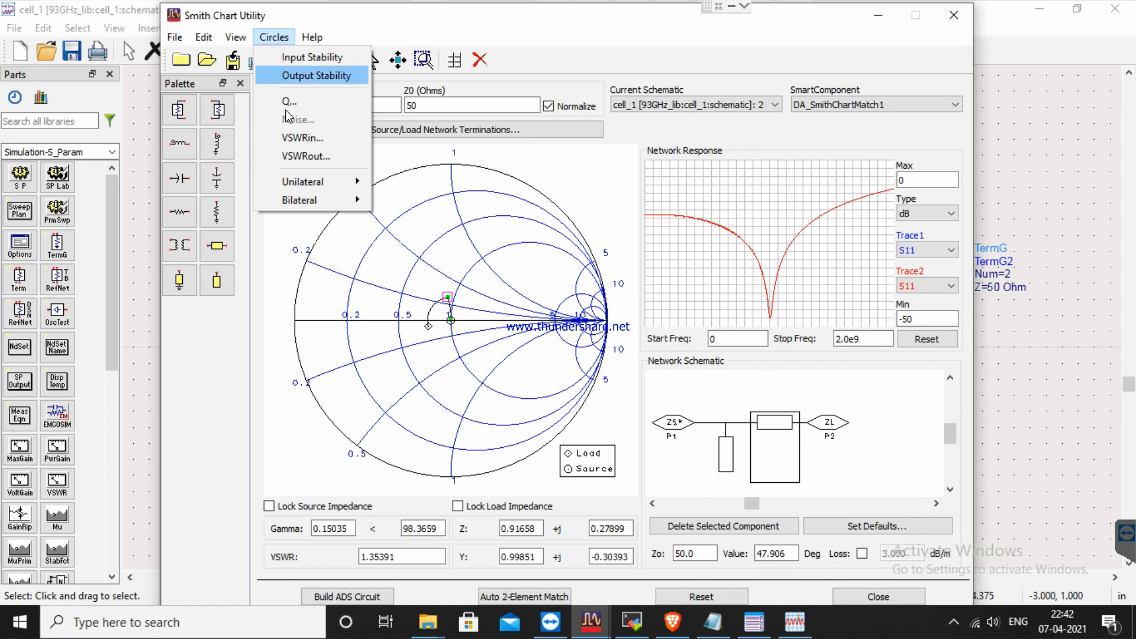
{"action": "mouse_move", "coordinate": [323, 184]}
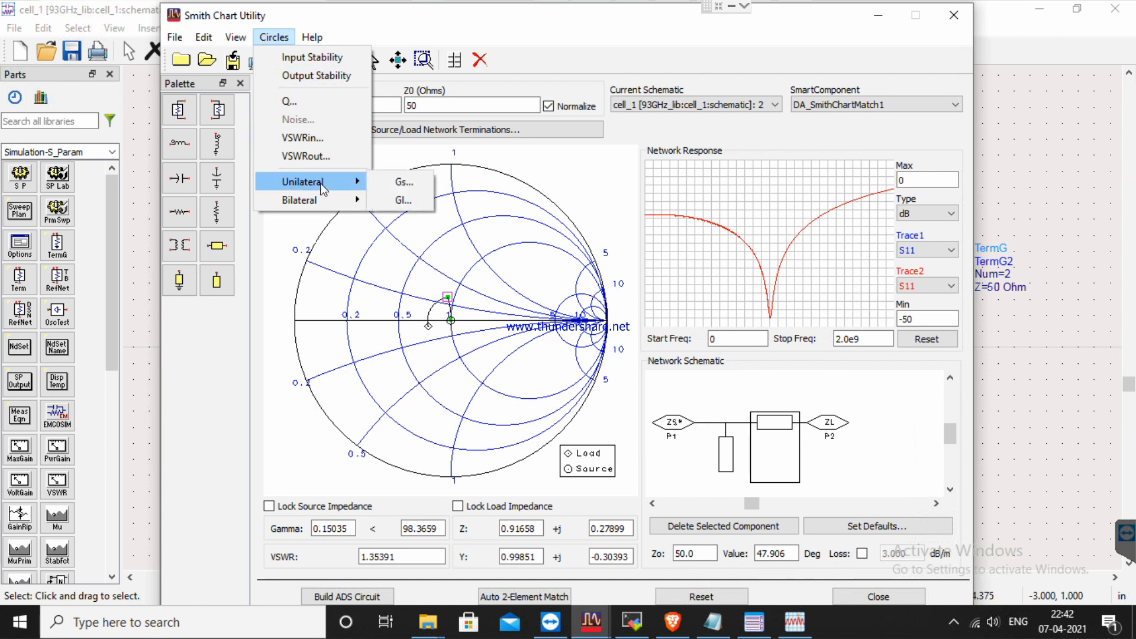
{"action": "left_click", "coordinate": [386, 183]}
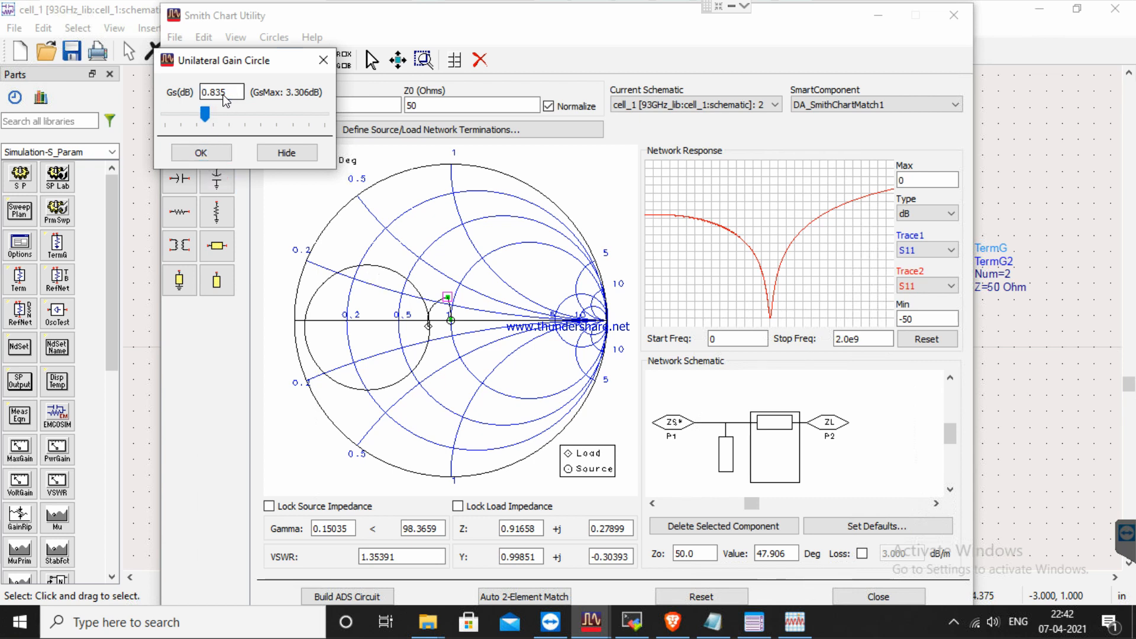
{"action": "left_click", "coordinate": [226, 153]}
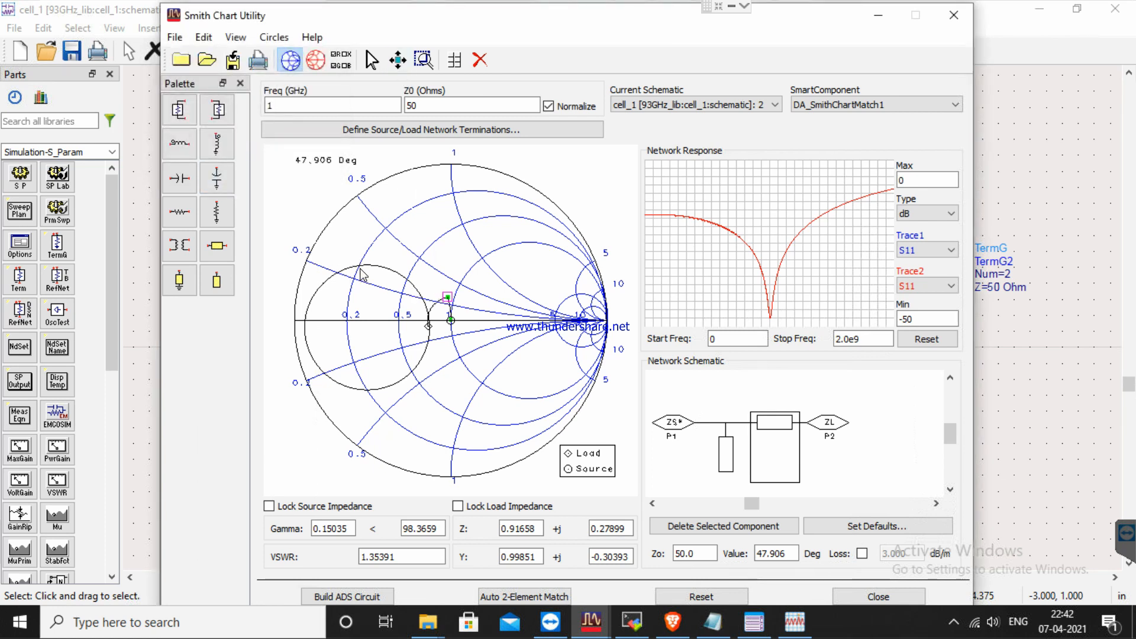
Read the reflection coefficient at the upper crossing of the gain circle with the 0.2 resistance circle.
{"action": "left_click", "coordinate": [349, 527]}
{"action": "left_click", "coordinate": [398, 59]}
{"action": "left_click", "coordinate": [376, 232]}
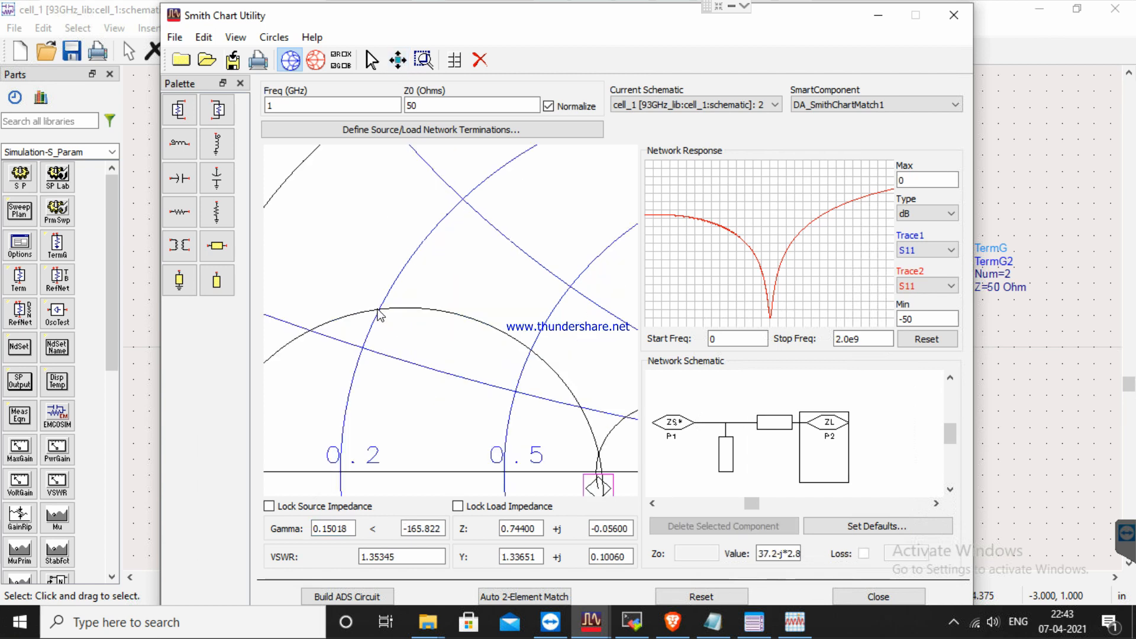
{"action": "left_click", "coordinate": [377, 309]}
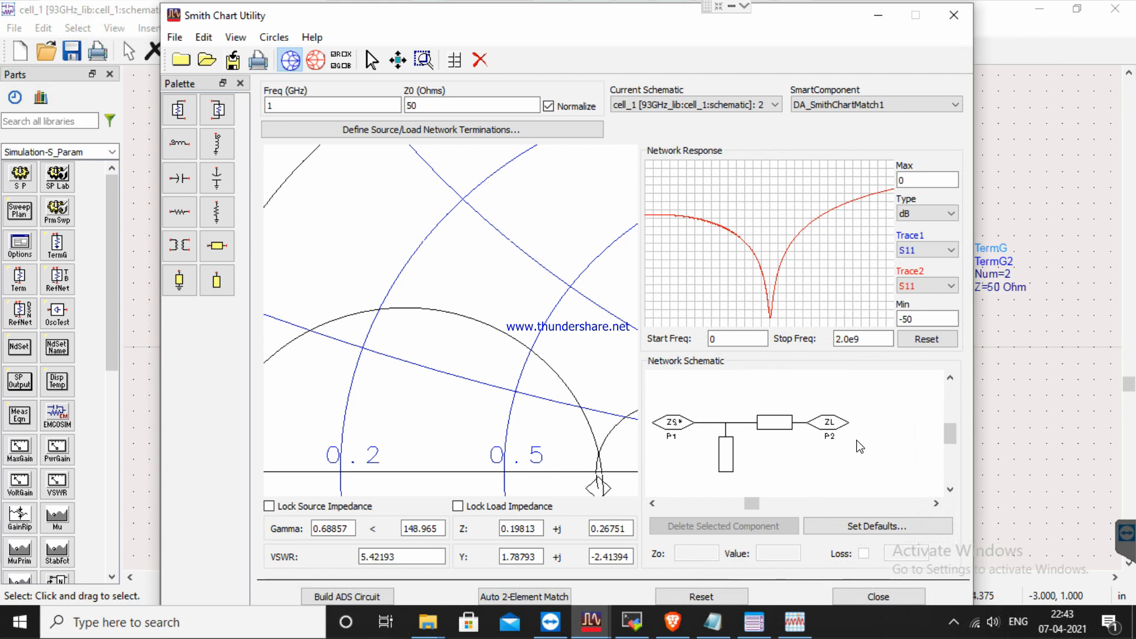
{"action": "left_click", "coordinate": [348, 529]}
{"action": "left_click", "coordinate": [334, 529]}
Select the load node ZL of the matching network and set its gamma magnitude to 0.688.
{"action": "left_click", "coordinate": [398, 59]}
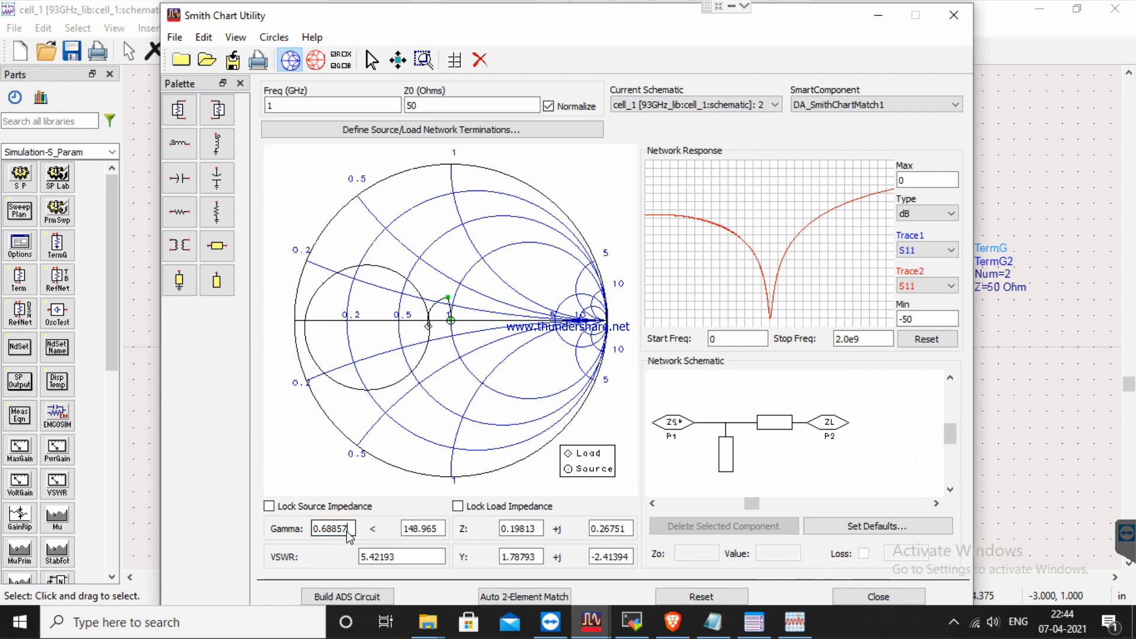
{"action": "left_click", "coordinate": [829, 425]}
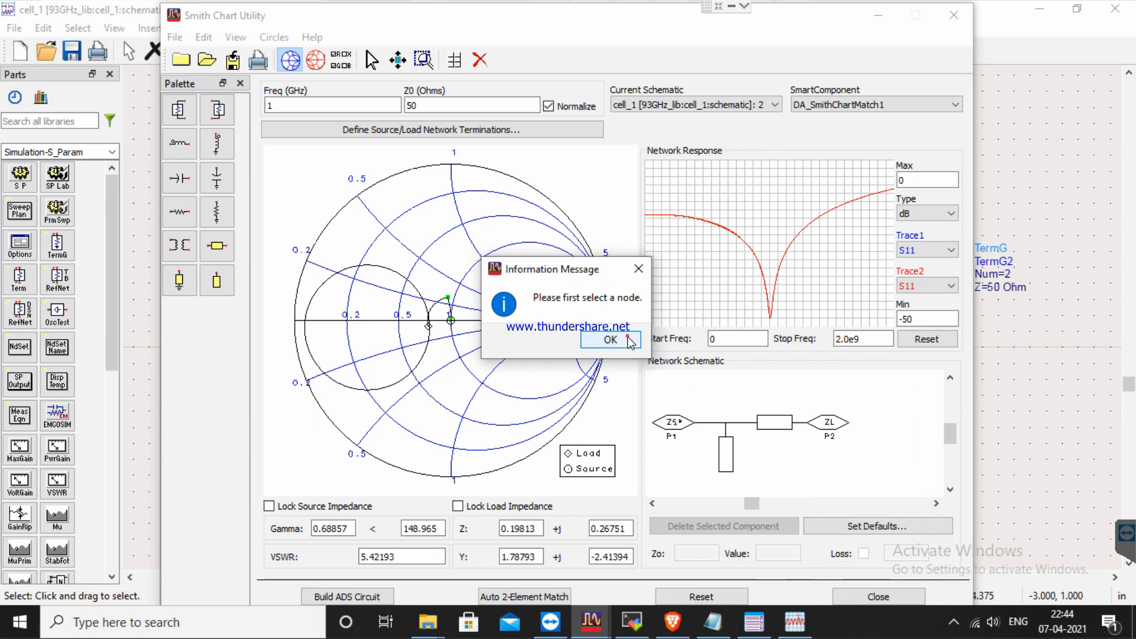
{"action": "left_click", "coordinate": [613, 338]}
{"action": "left_click", "coordinate": [829, 426]}
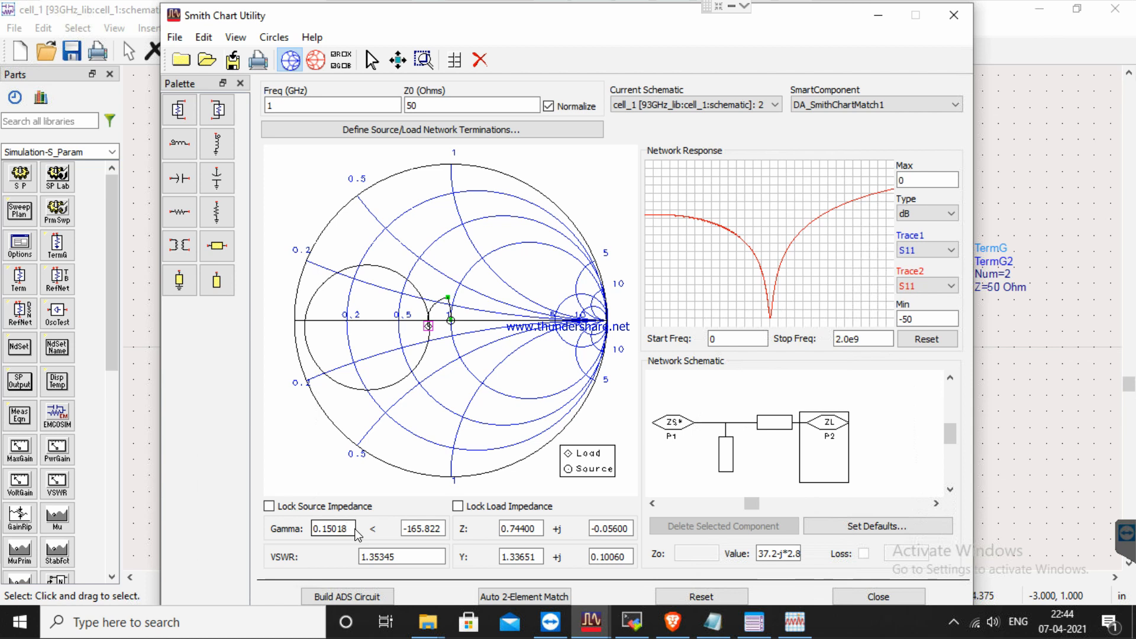
{"action": "key", "text": "BackSpace"}
{"action": "key", "text": "BackSpace"}
{"action": "key", "text": "BackSpace"}
{"action": "key", "text": "BackSpace"}
{"action": "key", "text": "Tab"}
{"action": "left_click", "coordinate": [440, 530]}
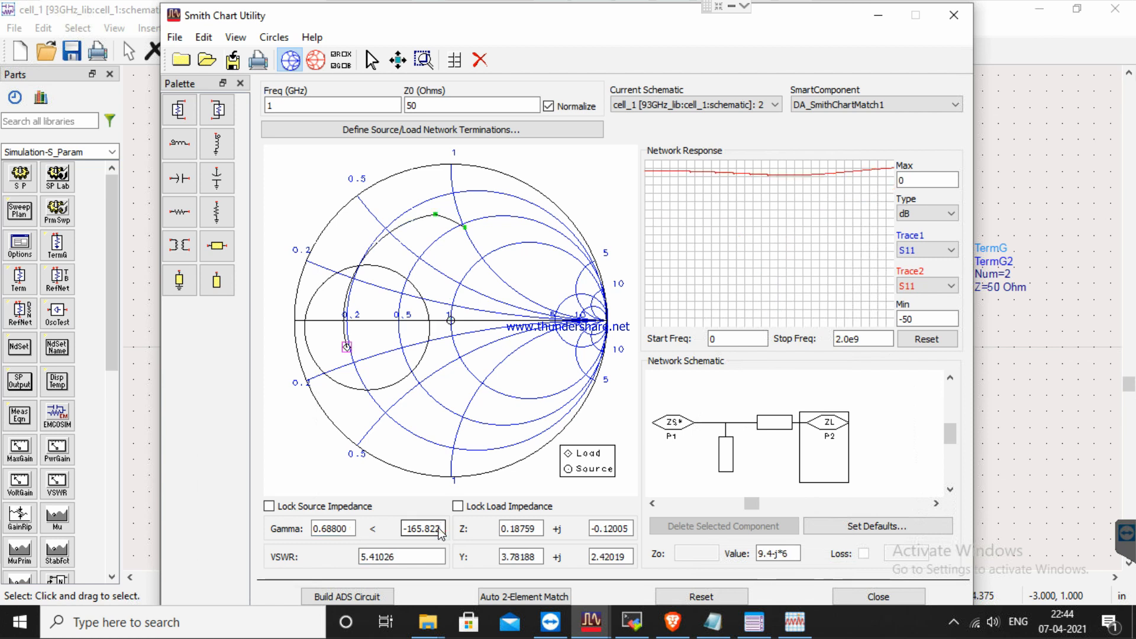
Set the load node's gamma angle to -149 degrees.
{"action": "key", "text": "BackSpace"}
{"action": "key", "text": "BackSpace"}
{"action": "key", "text": "BackSpace"}
{"action": "key", "text": "BackSpace"}
{"action": "key", "text": "BackSpace"}
{"action": "type", "text": "49"}
{"action": "double_click", "coordinate": [413, 529]}
{"action": "left_click", "coordinate": [426, 529]}
{"action": "left_click", "coordinate": [830, 427]}
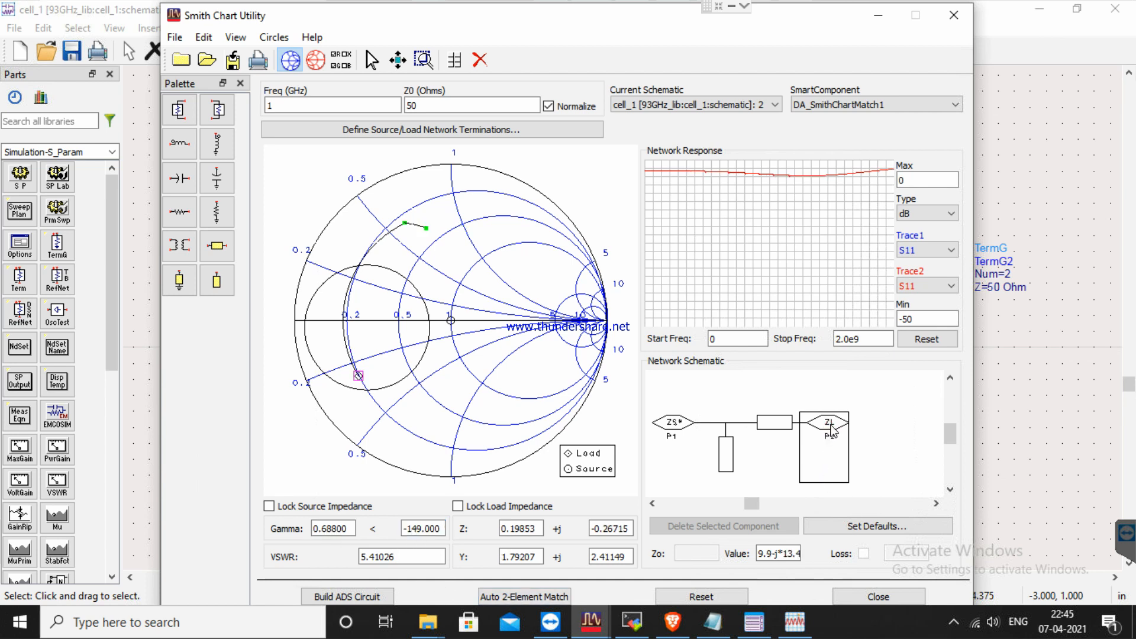
Check the source termination values and compare the matching network with its place in the amplifier schematic.
{"action": "left_click", "coordinate": [682, 424]}
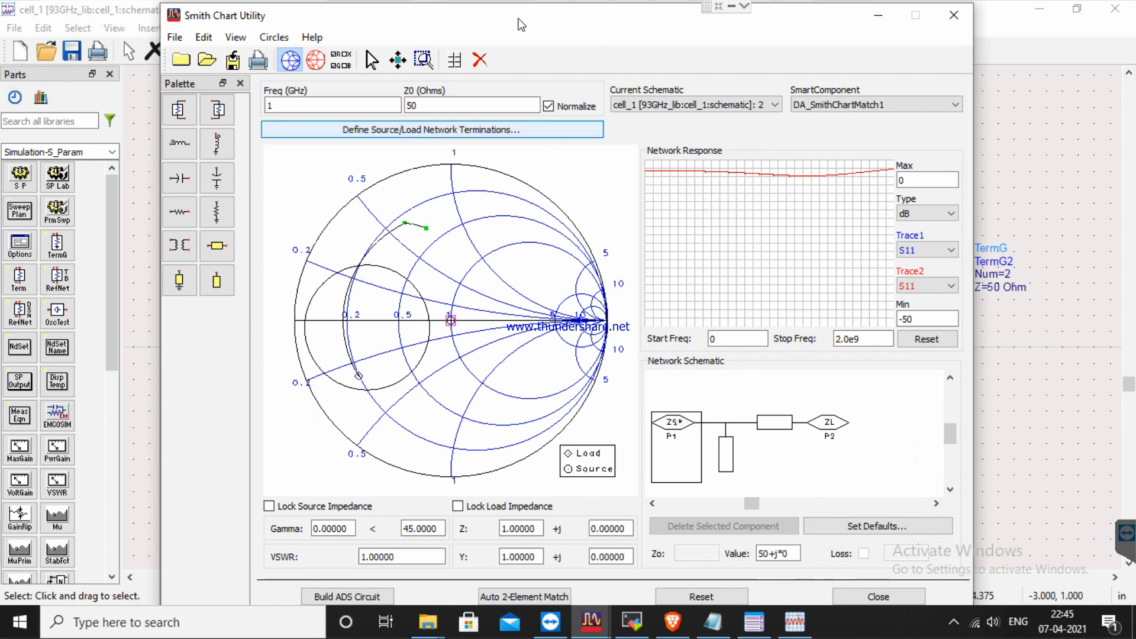
{"action": "left_click_drag", "start_coordinate": [906, 18], "coordinate": [760, 262]}
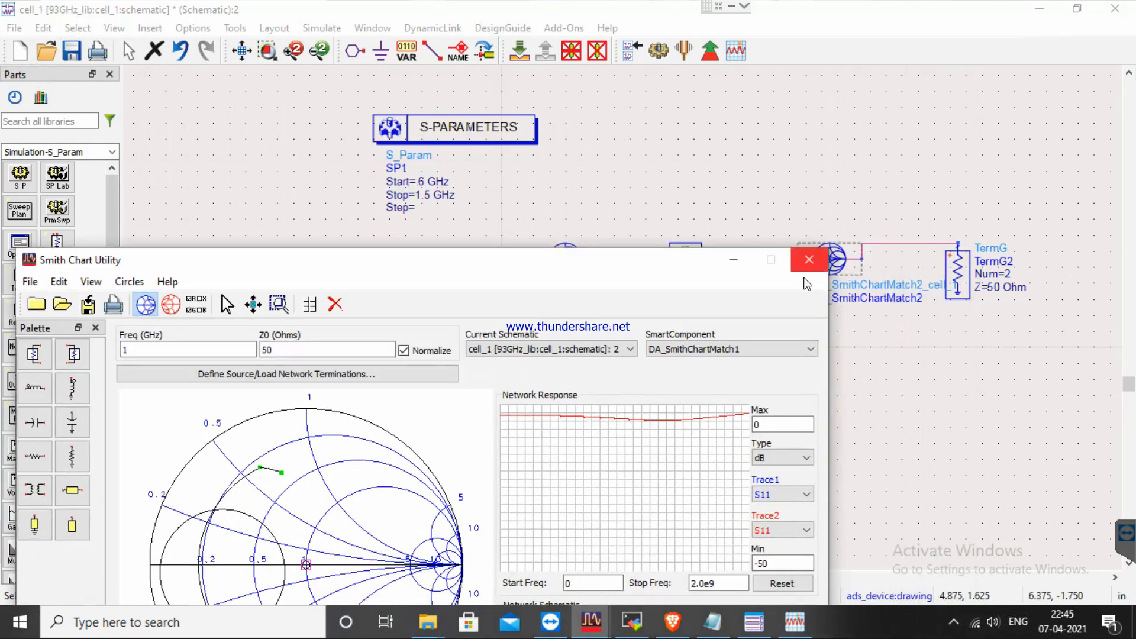
{"action": "left_click", "coordinate": [732, 268]}
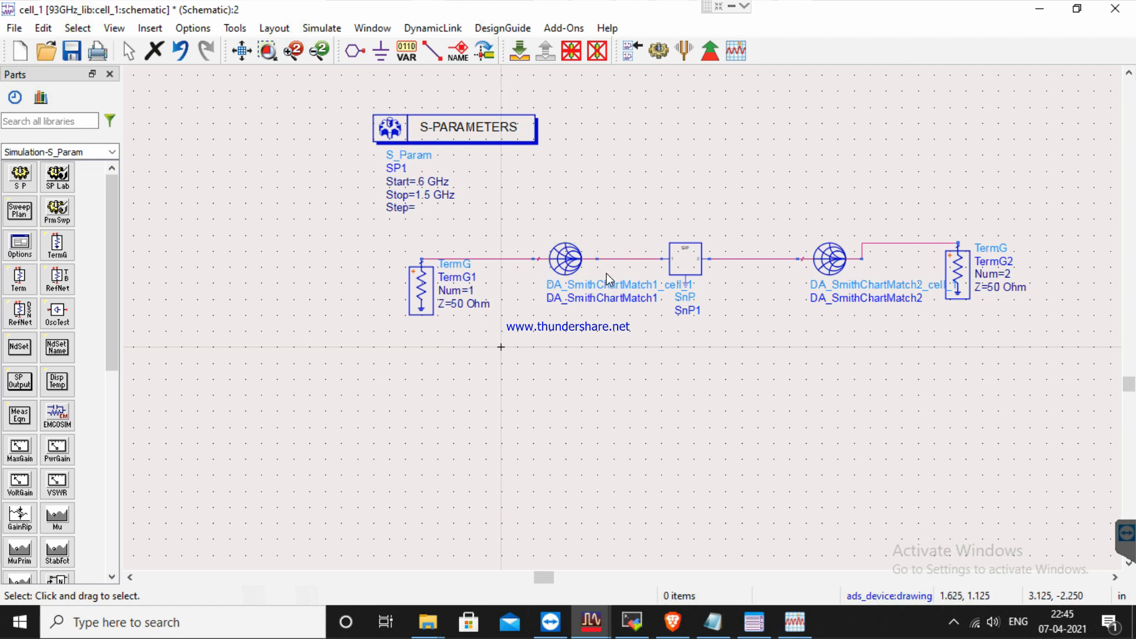
{"action": "left_click", "coordinate": [594, 620]}
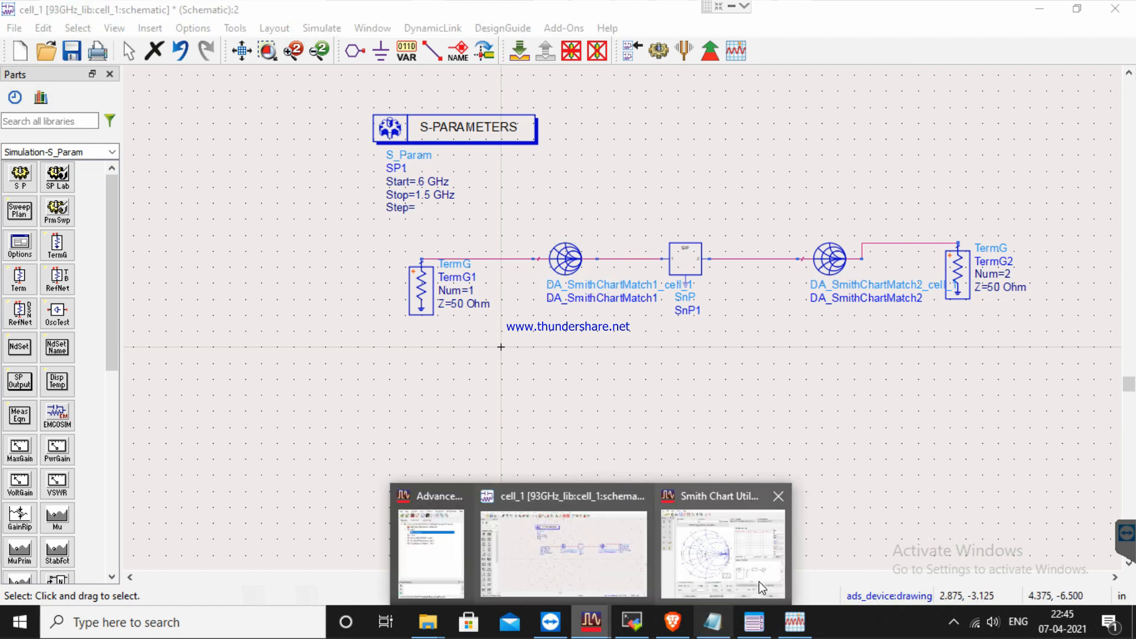
{"action": "left_click", "coordinate": [763, 589]}
{"action": "left_click_drag", "start_coordinate": [414, 242], "coordinate": [572, 0]}
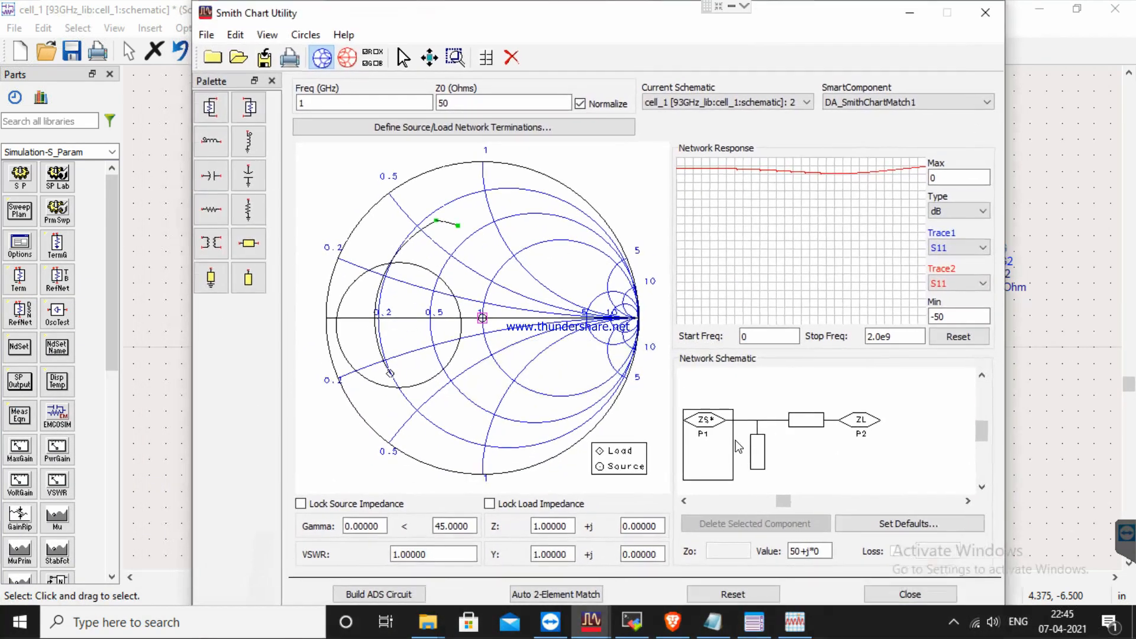
Delete the existing shunt stub and series line from the DA_SmithChartMatch1 network.
{"action": "left_click", "coordinate": [758, 447]}
{"action": "left_click", "coordinate": [756, 524]}
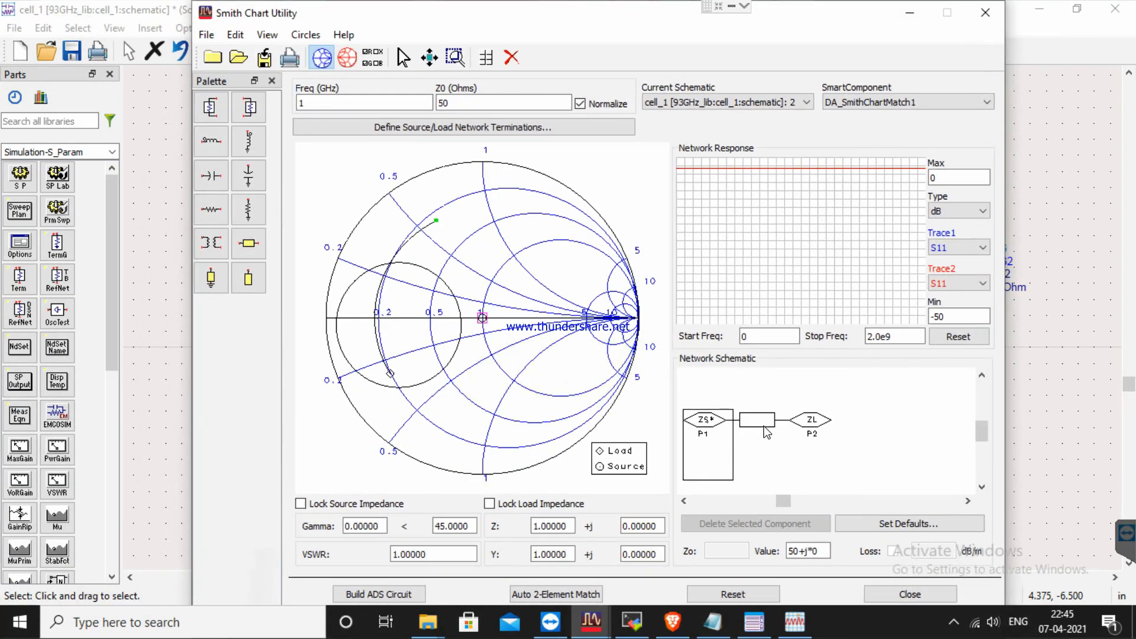
{"action": "left_click", "coordinate": [763, 420]}
{"action": "left_click", "coordinate": [750, 525]}
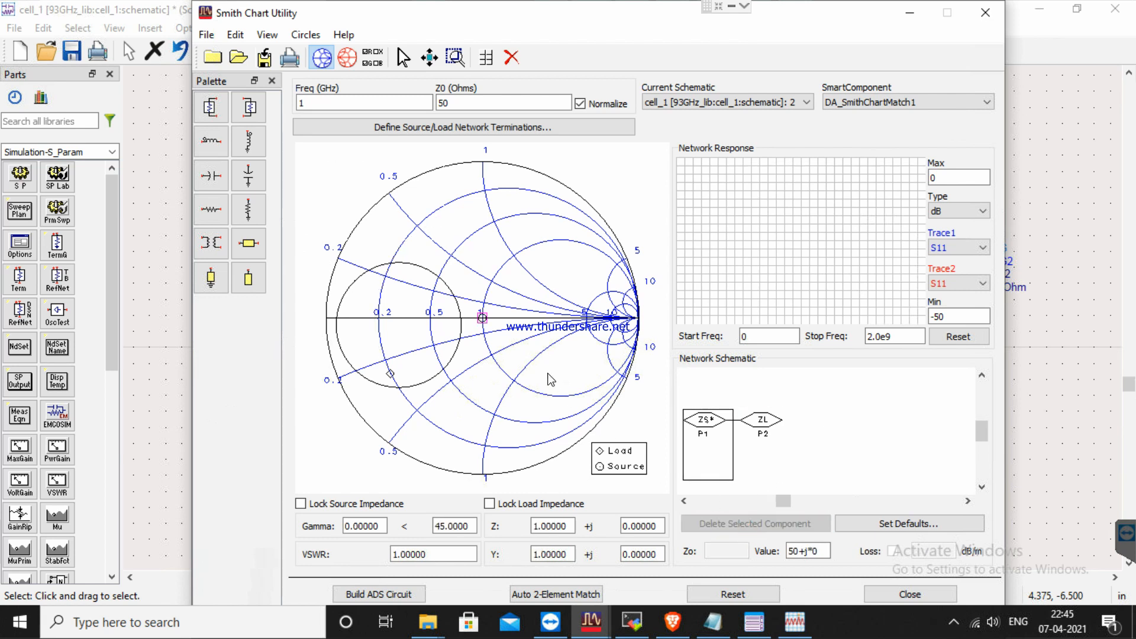
Overlay the admittance circles on the Smith chart and add a series line about 38.8 degrees long from the load ZL.
{"action": "left_click", "coordinate": [346, 60]}
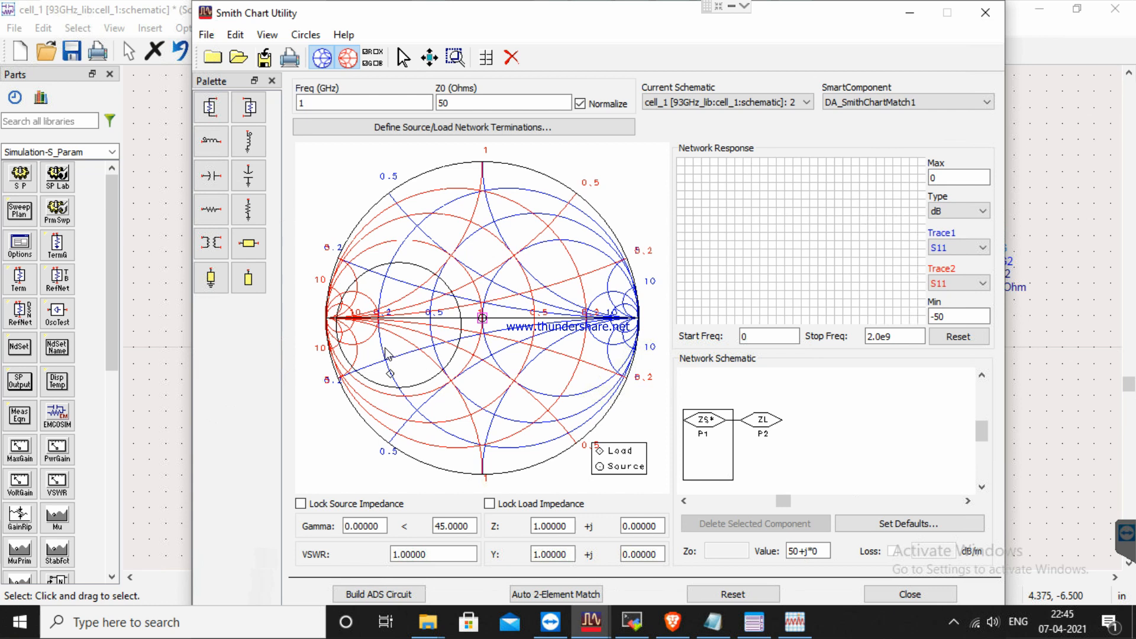
{"action": "left_click", "coordinate": [763, 422]}
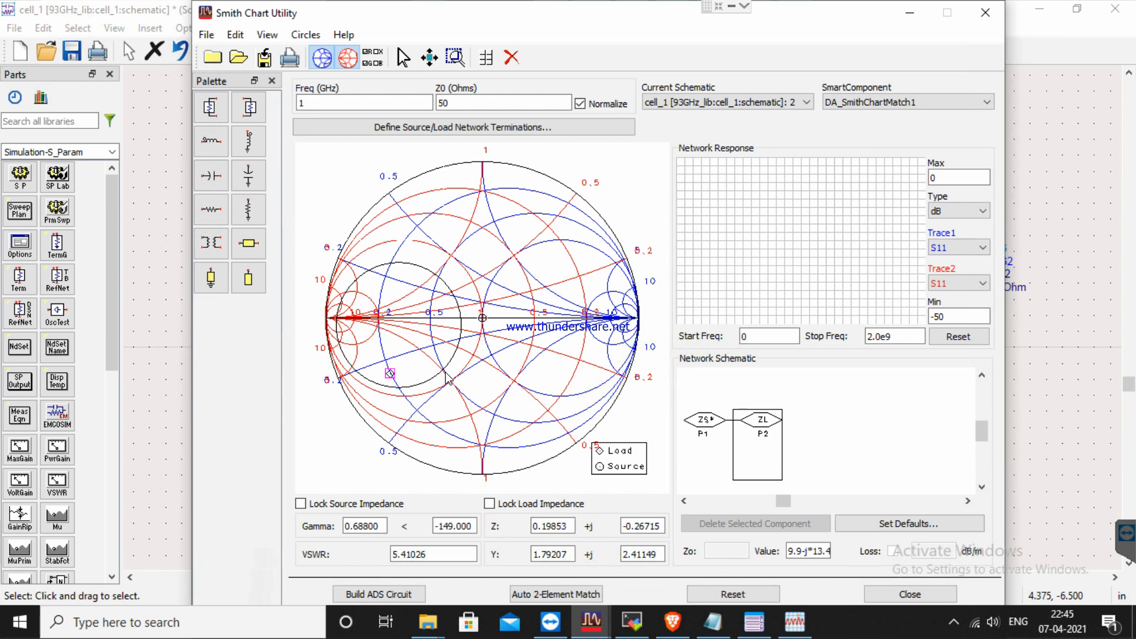
{"action": "left_click", "coordinate": [252, 247]}
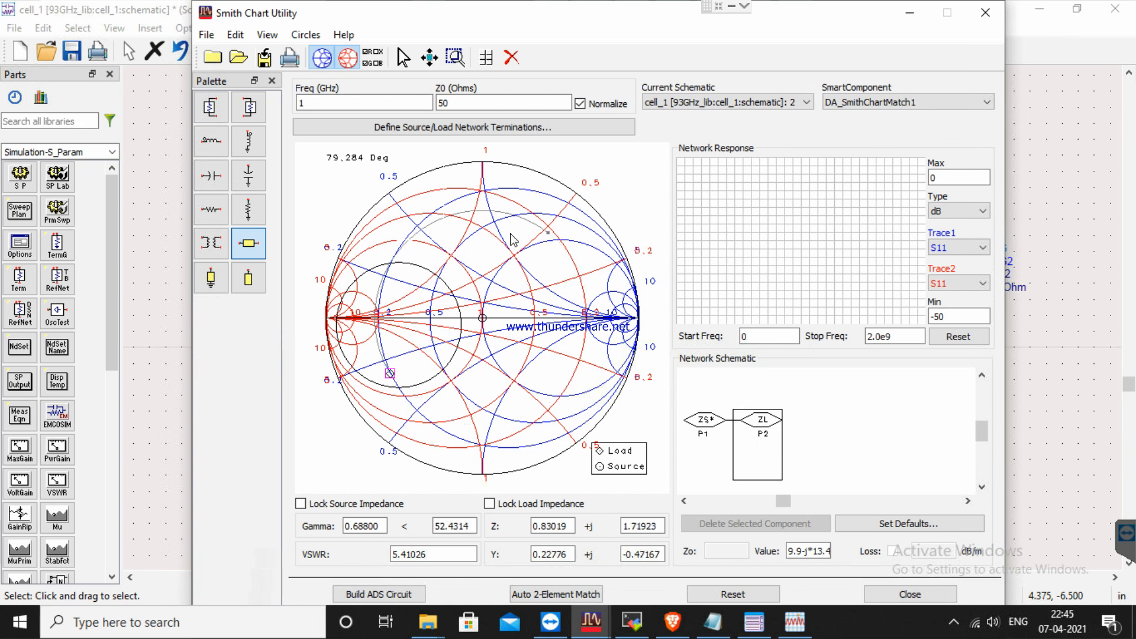
{"action": "left_click", "coordinate": [410, 242]}
Add an open-circuit shunt stub about 62.3 degrees long to reach the chart centre and build the ADS circuit.
{"action": "left_click", "coordinate": [249, 281]}
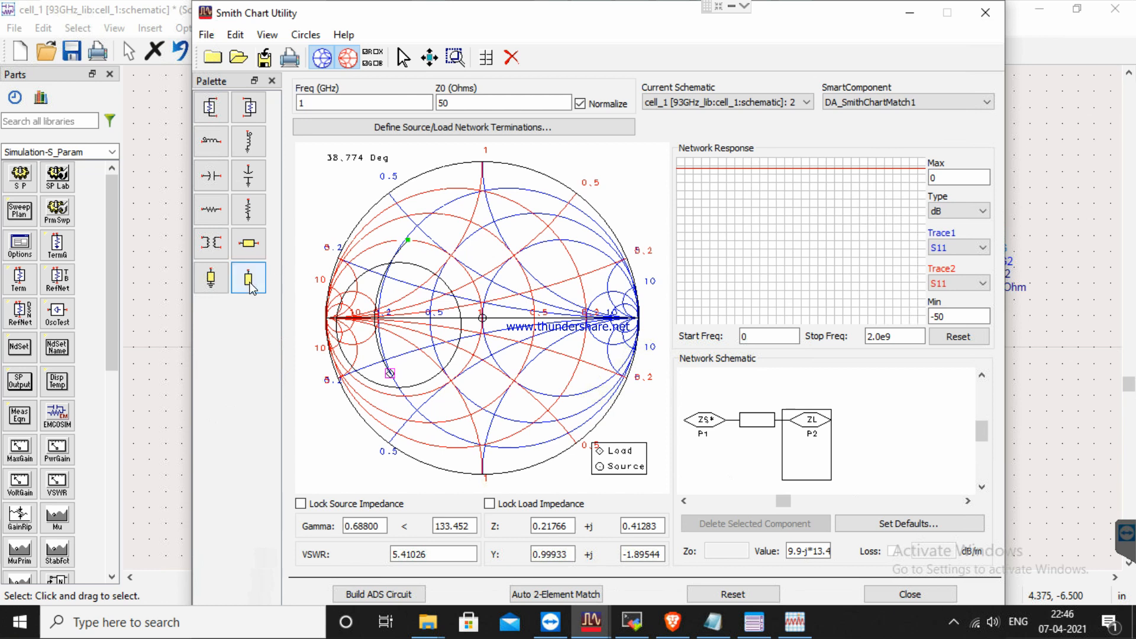
{"action": "left_click", "coordinate": [483, 320]}
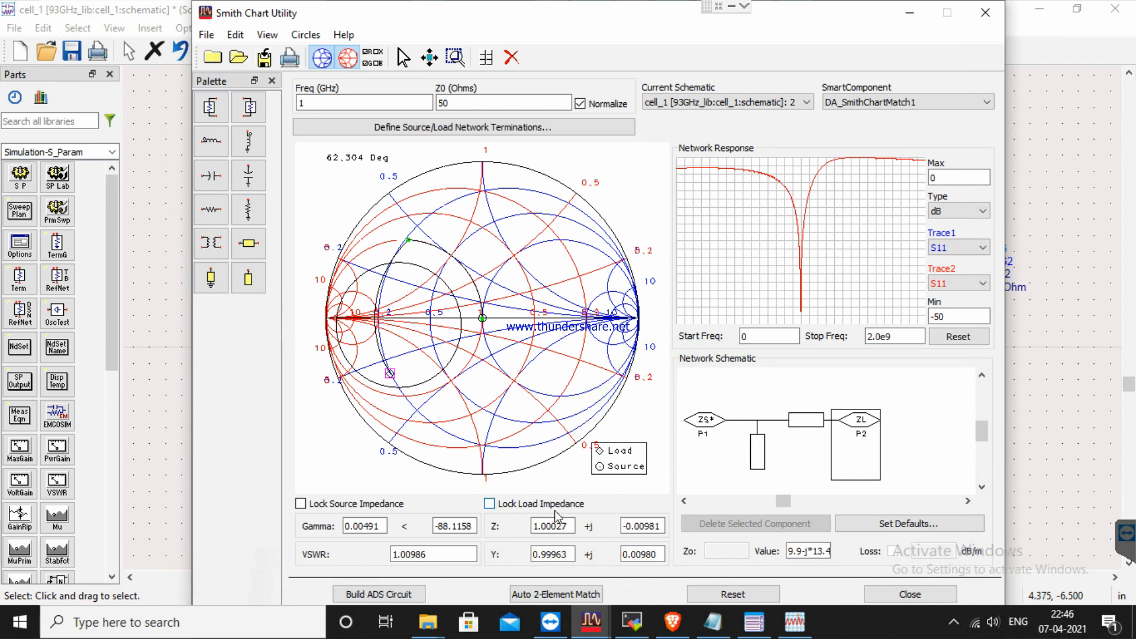
{"action": "left_click", "coordinate": [395, 594]}
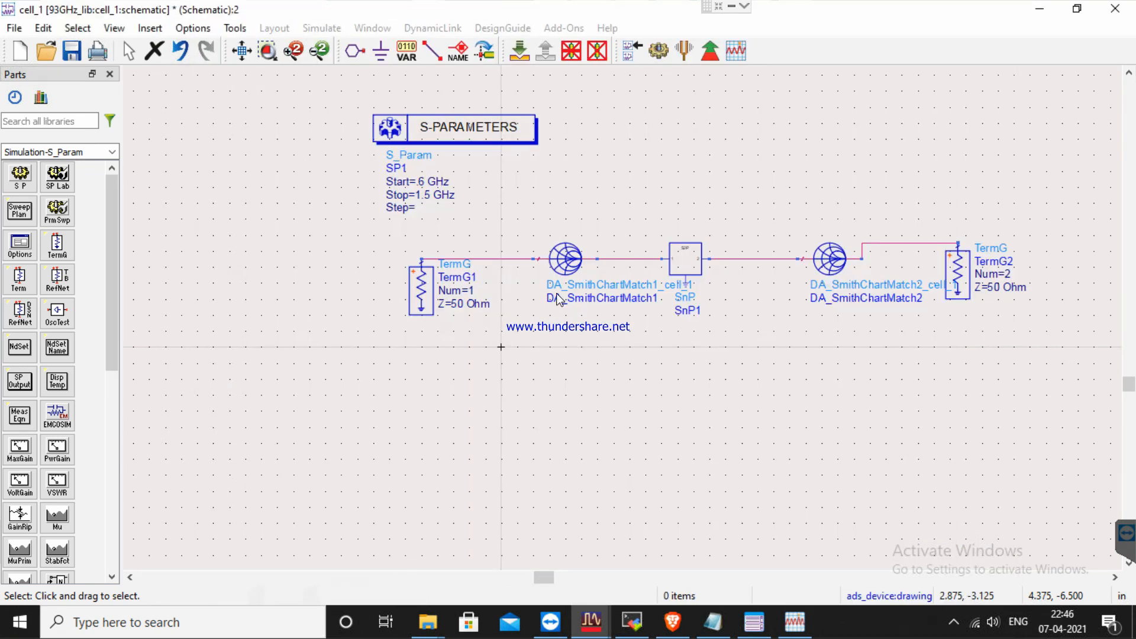
Inspect the stub and line lengths inside the DA_SmithChartMatch1 subcircuit and return to the amplifier schematic.
{"action": "left_click", "coordinate": [567, 260]}
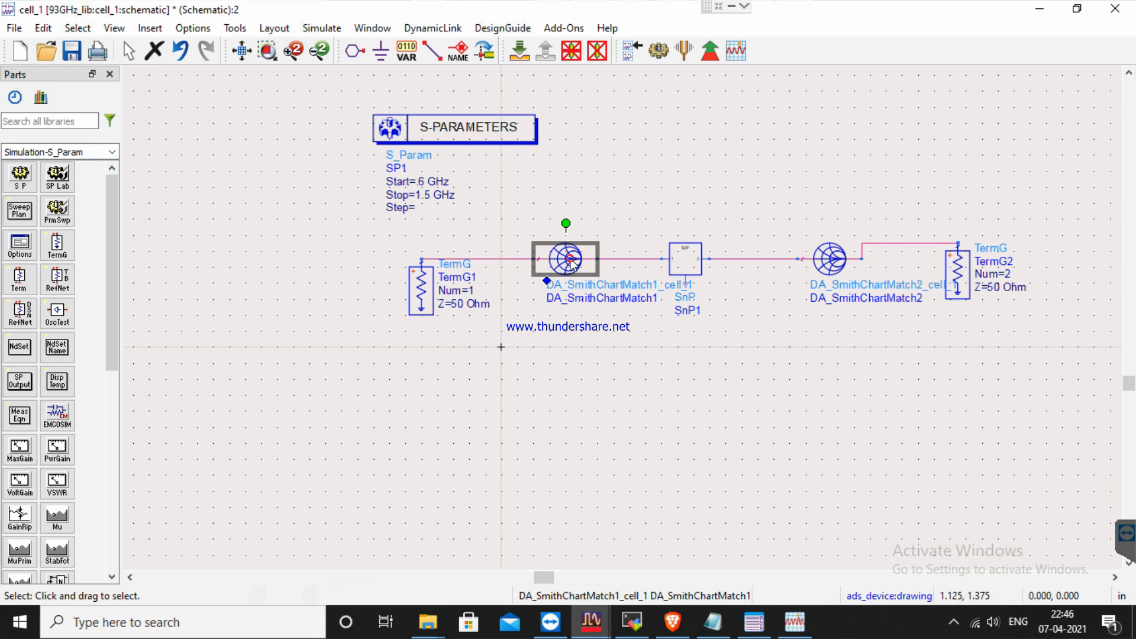
{"action": "left_click", "coordinate": [525, 51]}
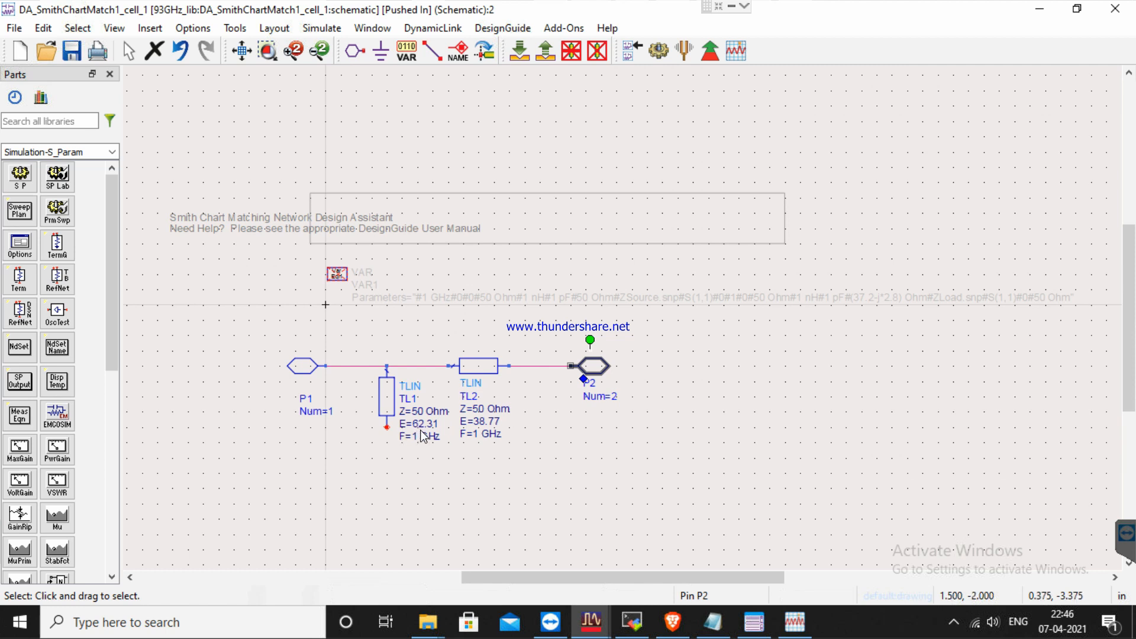
{"action": "left_click", "coordinate": [547, 54]}
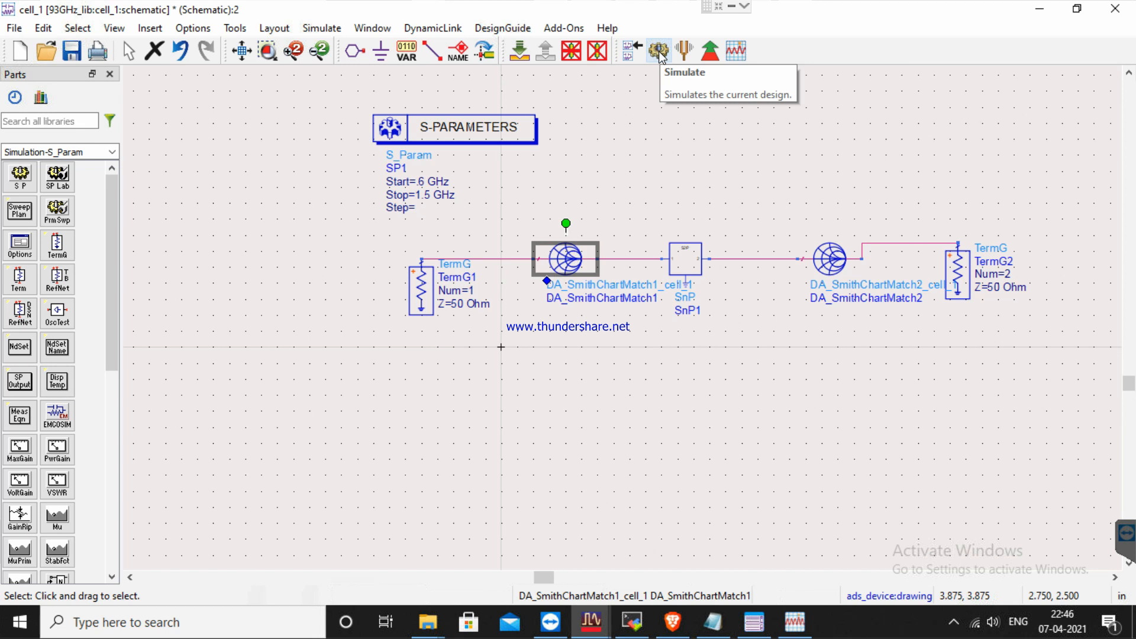
Simulate the amplifier with the rebuilt input match and check the dB(S(2,1)) gain at the 1 GHz marker.
{"action": "left_click", "coordinate": [660, 52]}
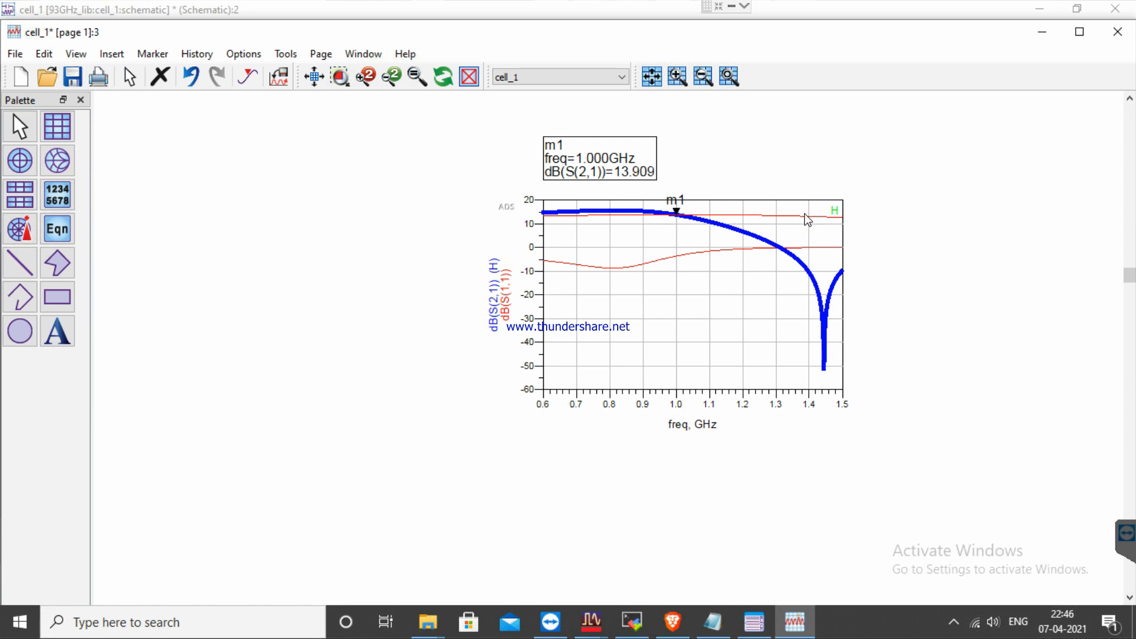
{"action": "mouse_move", "coordinate": [806, 222]}
{"action": "left_click", "coordinate": [1042, 31]}
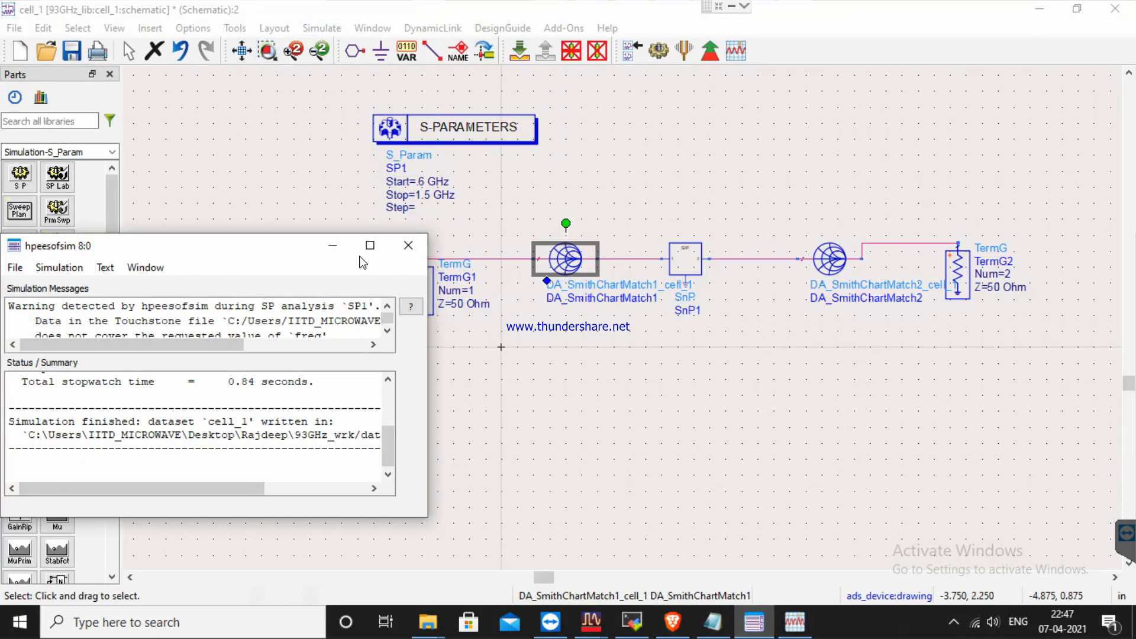
{"action": "left_click", "coordinate": [332, 246]}
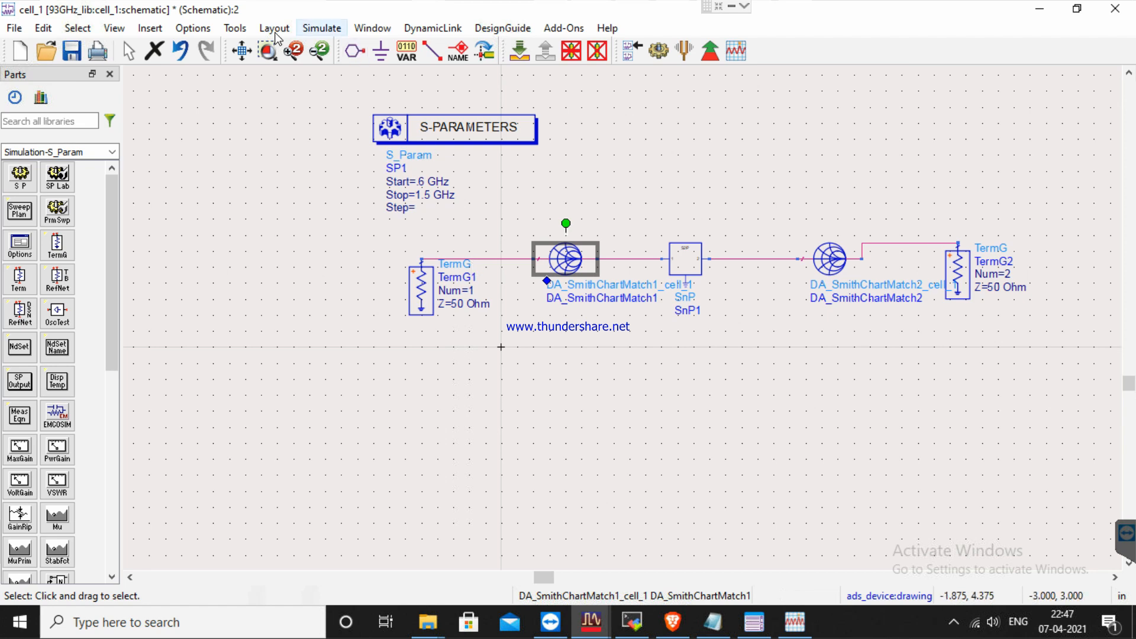
Examine the matching path near the chart centre in the Smith Chart Utility and return to the amplifier schematic.
{"action": "left_click", "coordinate": [235, 29]}
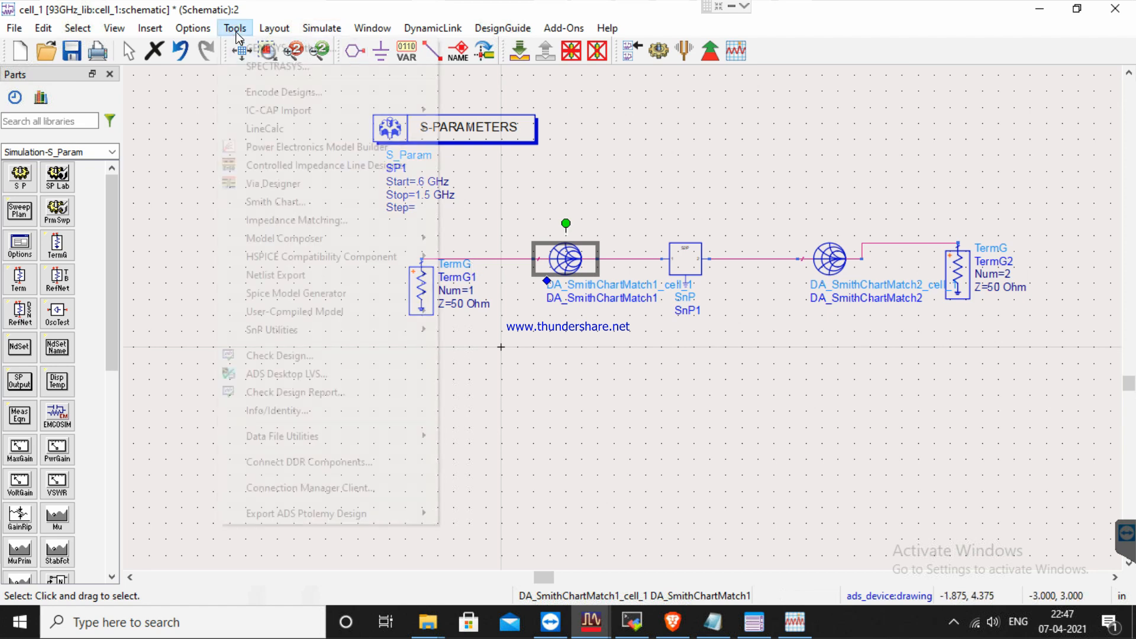
{"action": "left_click", "coordinate": [271, 202]}
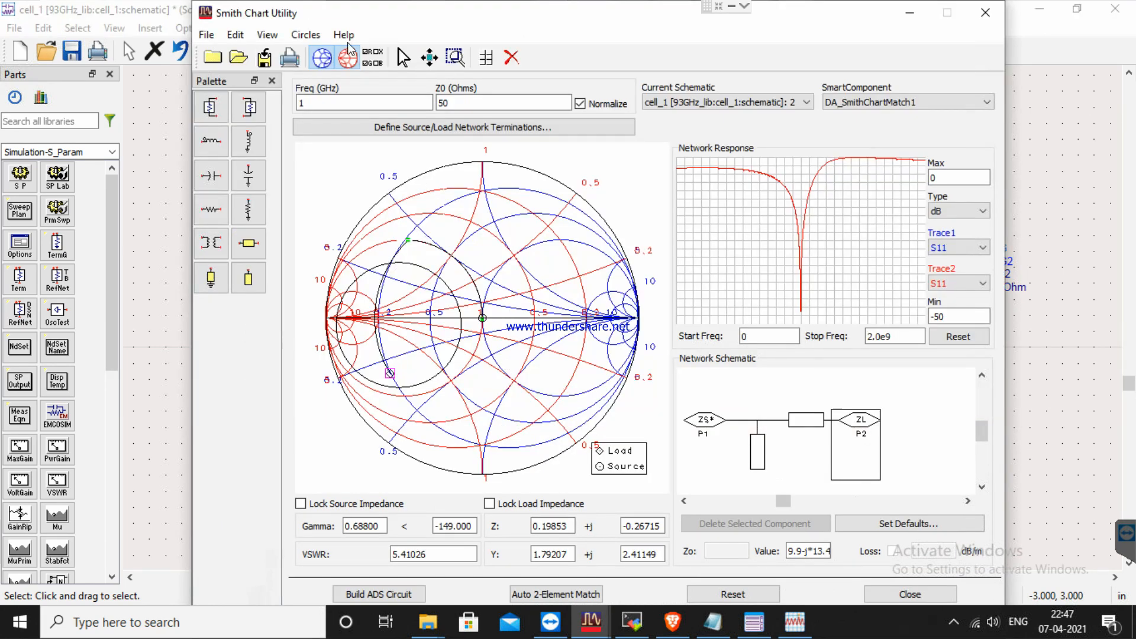
{"action": "left_click", "coordinate": [448, 62]}
{"action": "left_click_drag", "start_coordinate": [397, 226], "coordinate": [551, 378]}
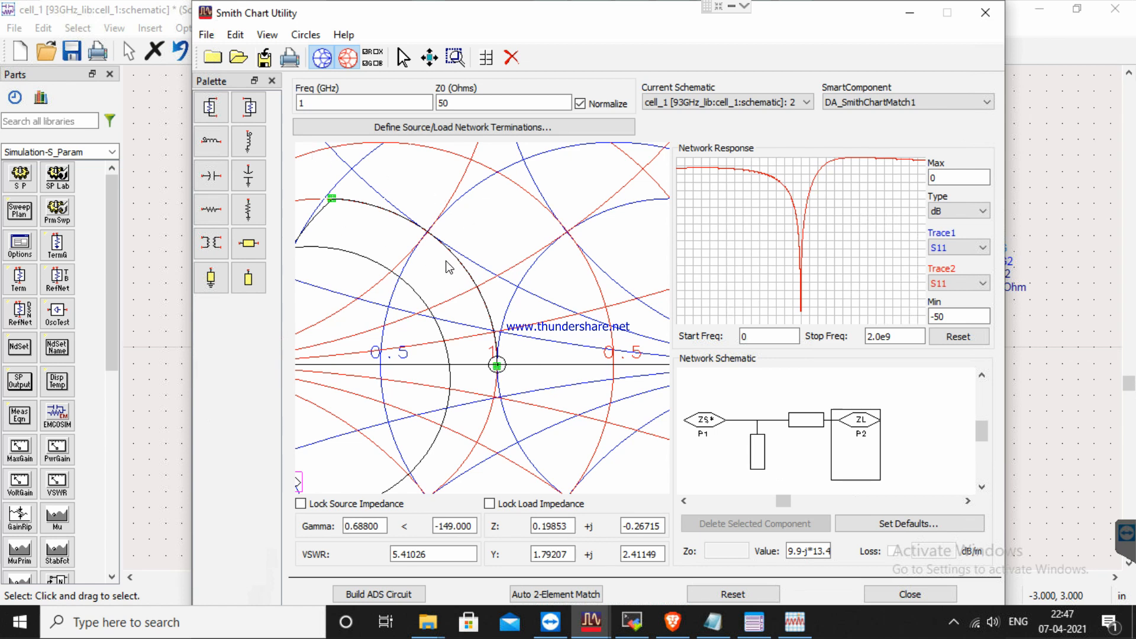
{"action": "left_click", "coordinate": [910, 20]}
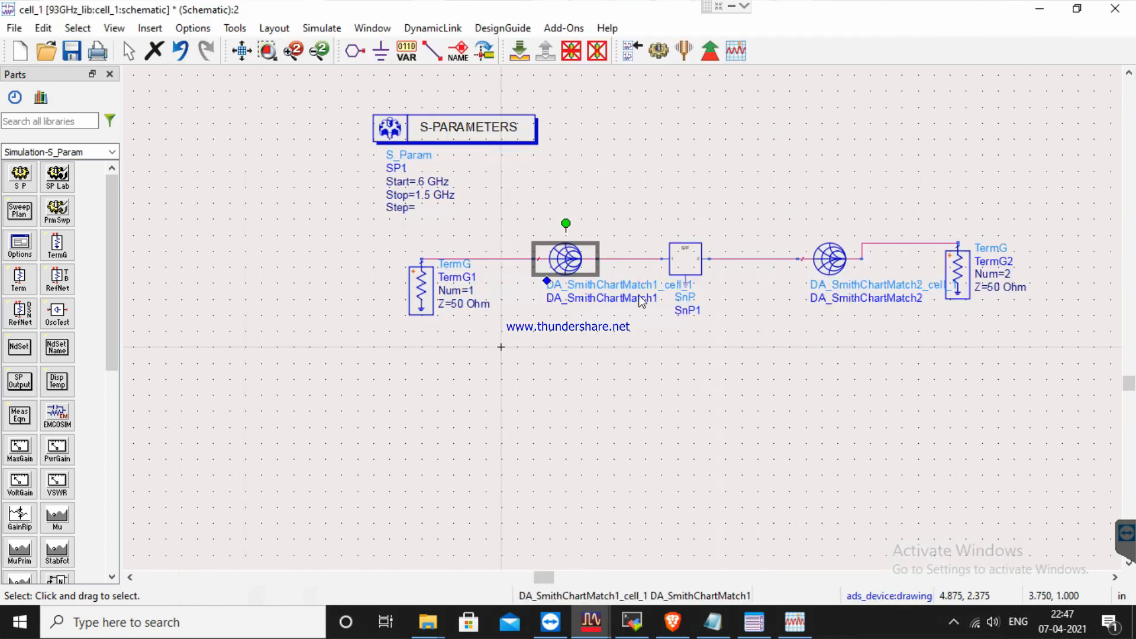